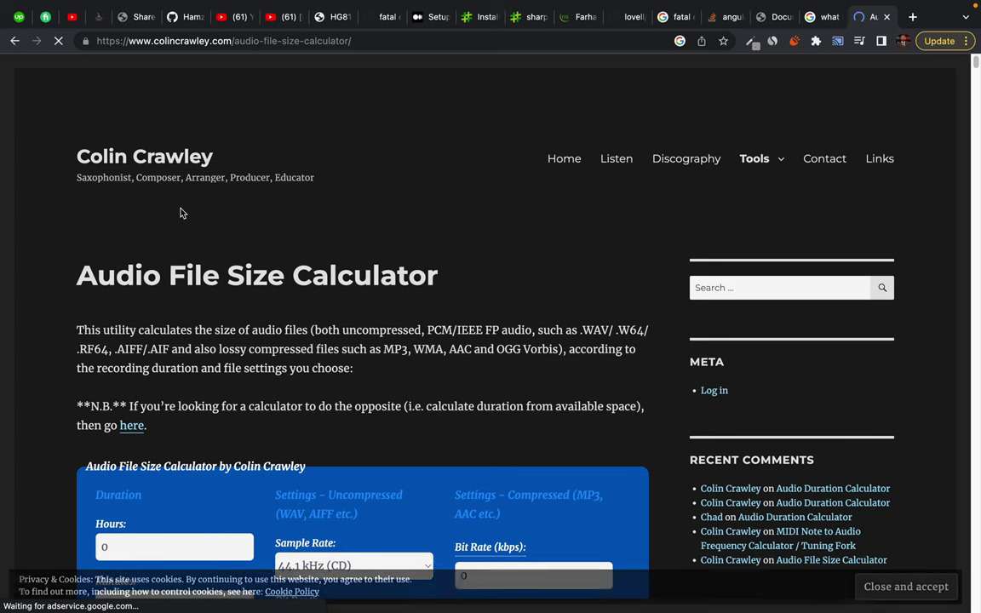
# Set the calculator's sample rate to 16 kHz
pyautogui.scroll(-5, 254, 373)
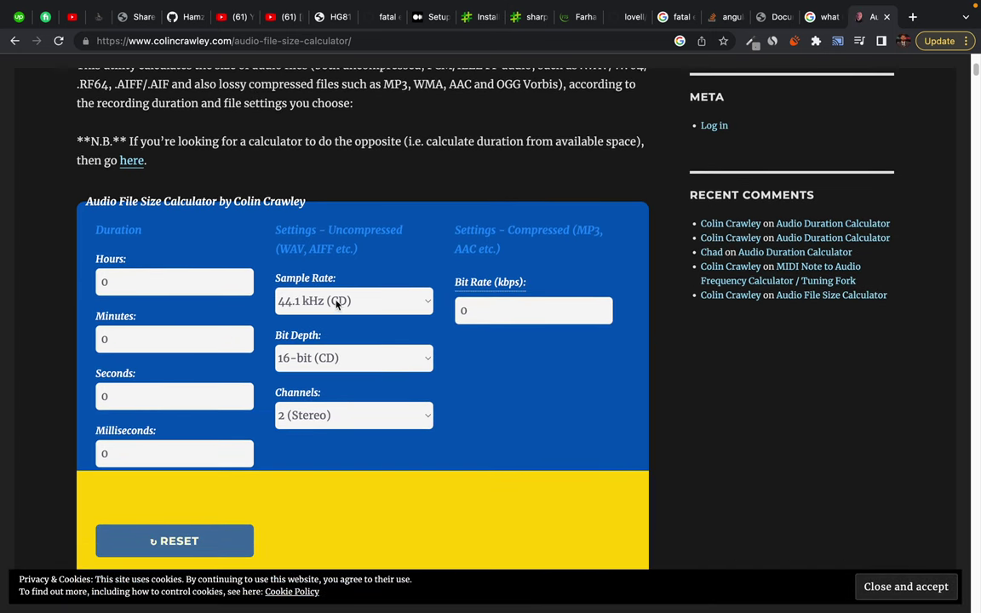
pyautogui.click(423, 302)
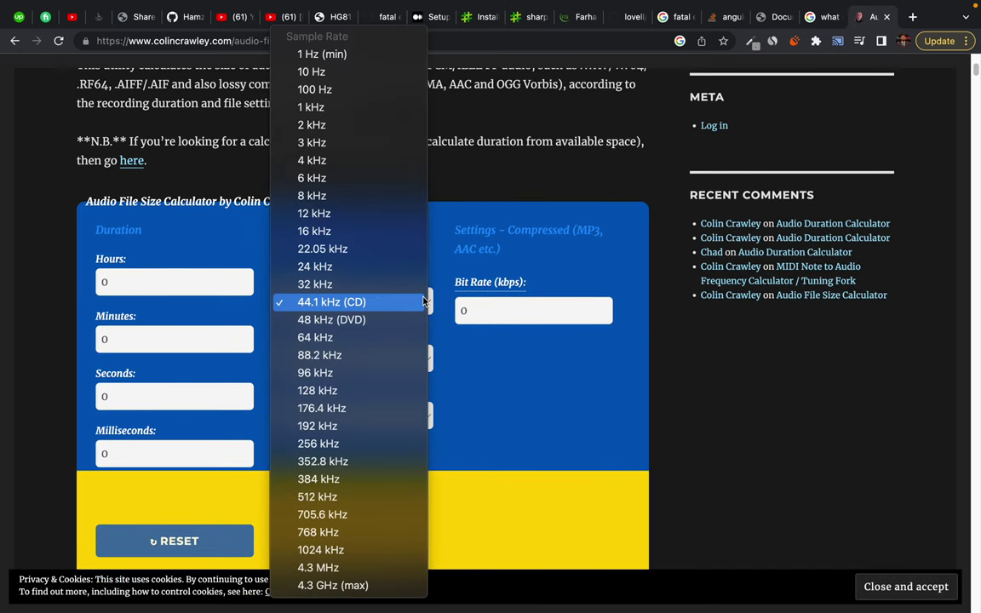
pyautogui.click(345, 231)
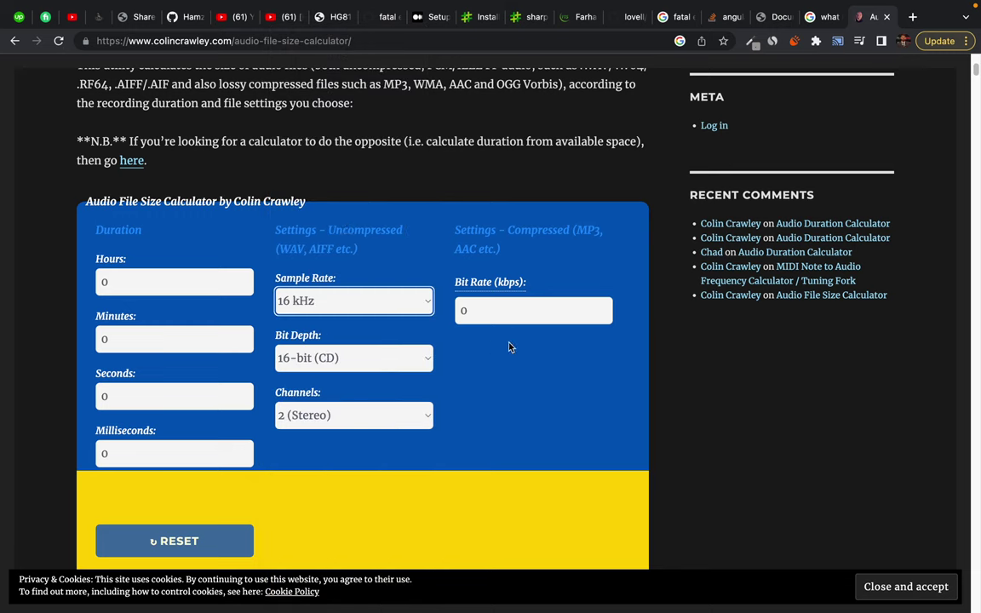
# Enter 2000000 in Minutes, then clear the Minutes field again
pyautogui.click(128, 282)
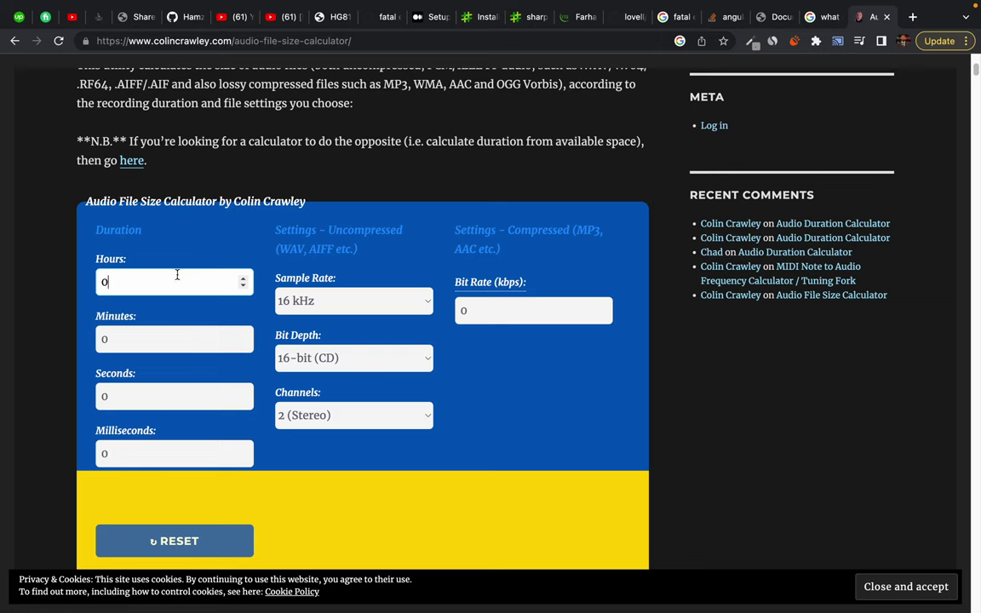
pyautogui.click(132, 341)
pyautogui.press('BackSpace')
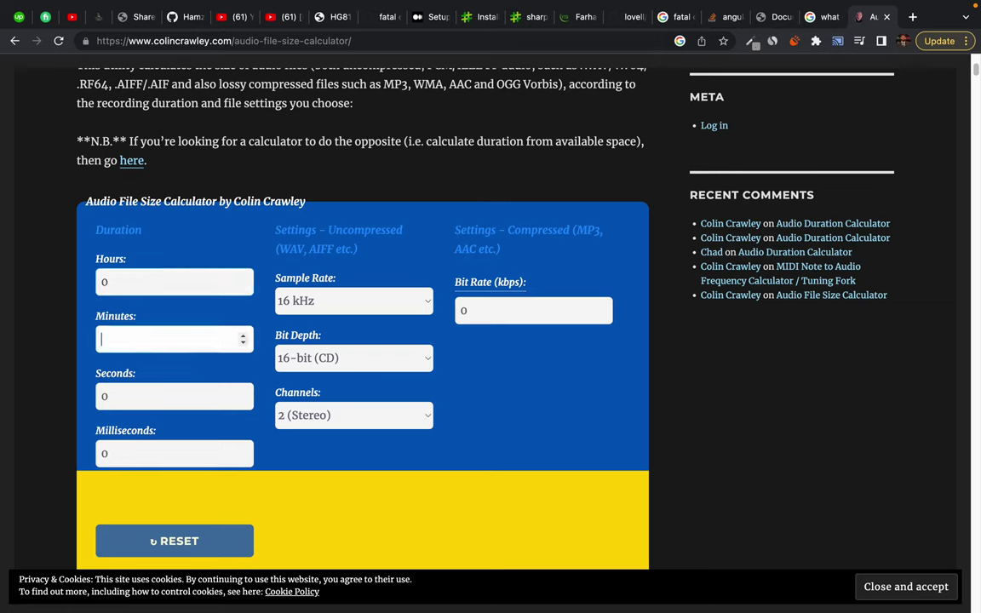
pyautogui.write('2000000')
pyautogui.press('super+a')
pyautogui.press('BackSpace')
# In a new tab, search '20 crore in words' to get two hundred million
pyautogui.click(914, 19)
pyautogui.write('20 co')
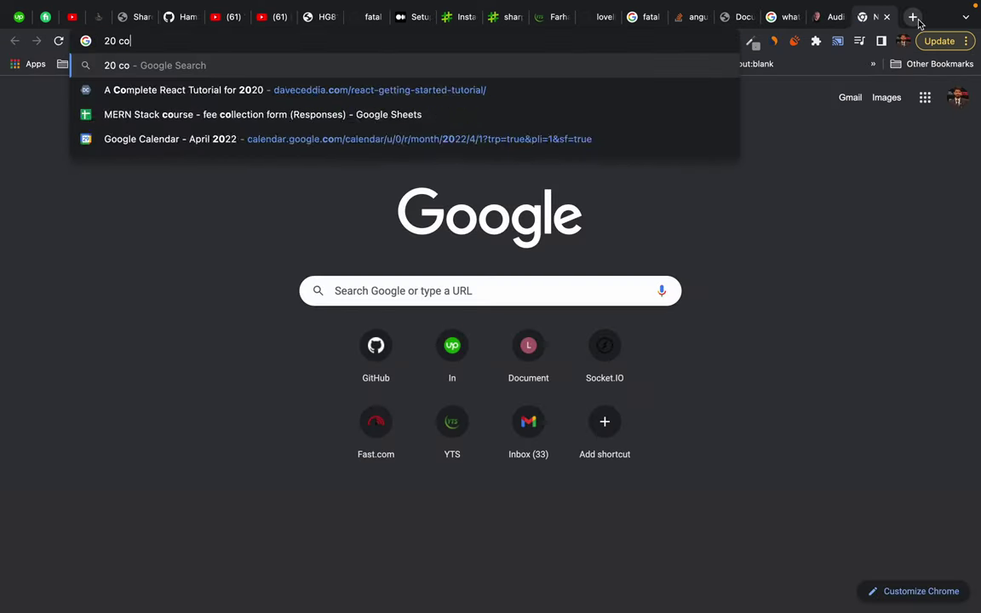
pyautogui.write('ror in words')
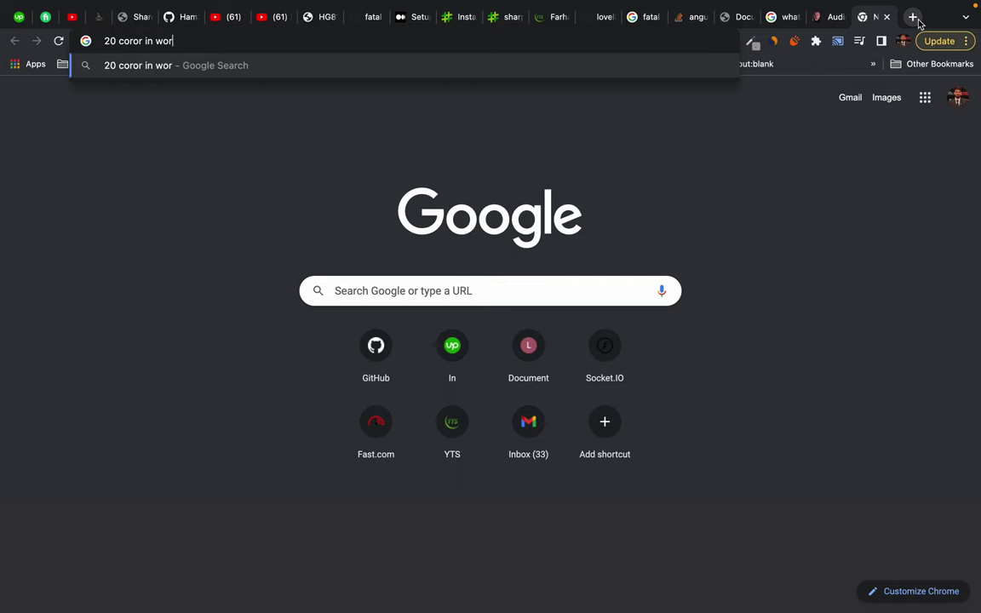
pyautogui.press('Return')
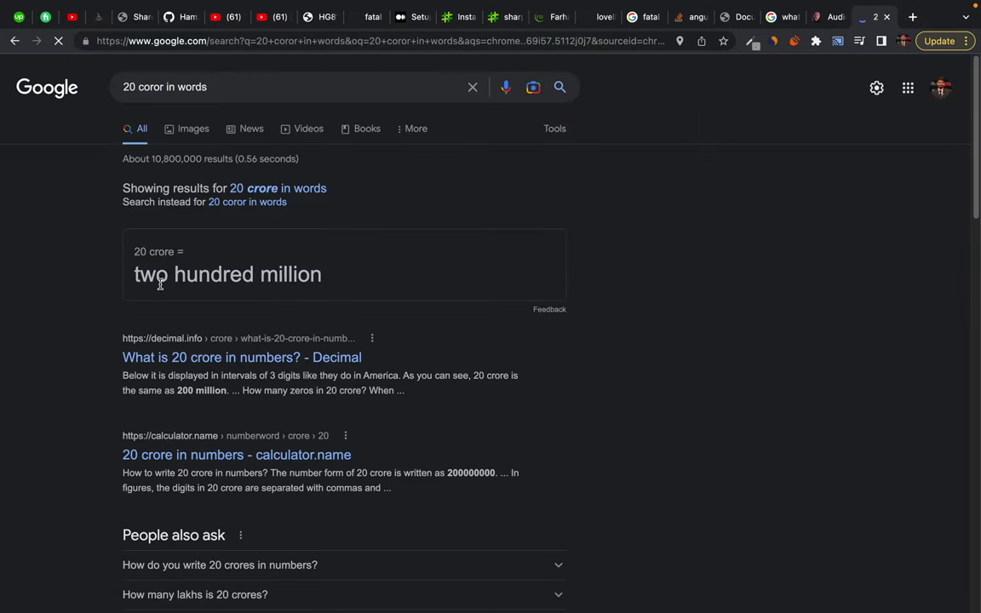
pyautogui.moveTo(131, 274); pyautogui.dragTo(367, 279)
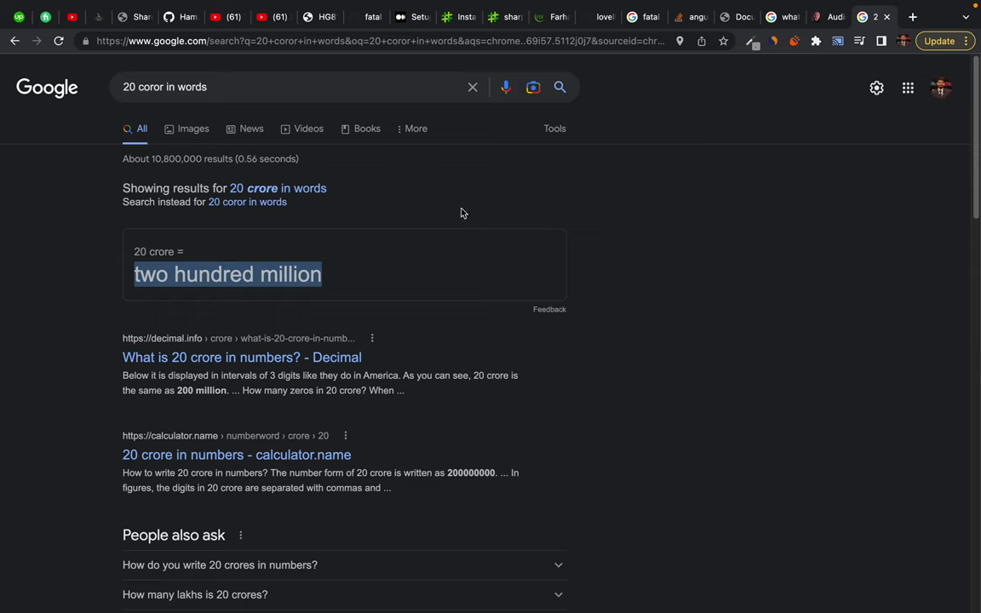
pyautogui.click(409, 256)
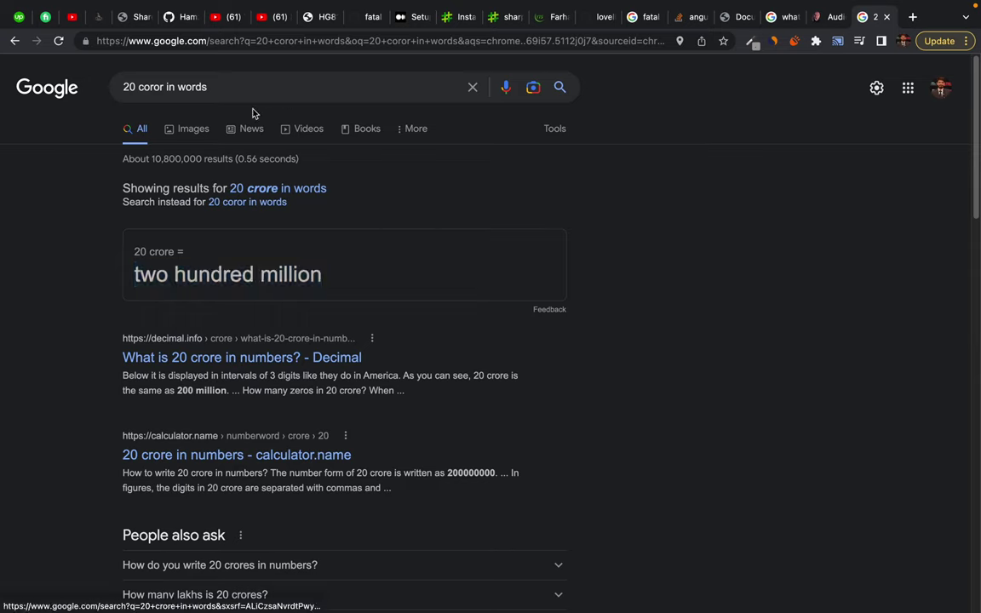
# Convert 200 million minutes to hours and copy the 3333333.33333 result
pyautogui.tripleClick(251, 88)
pyautogui.write('200 m')
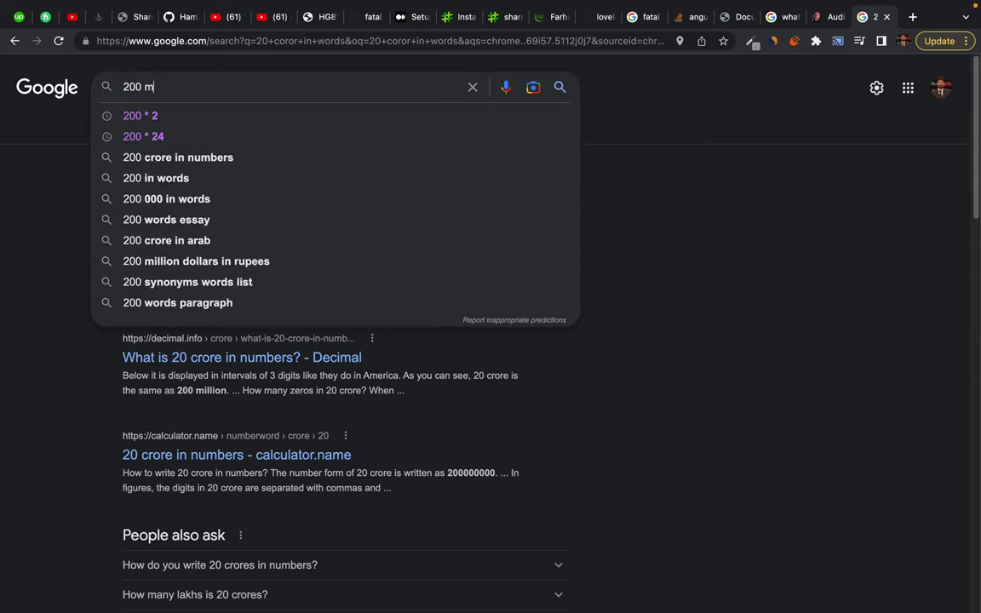
pyautogui.write('illion min')
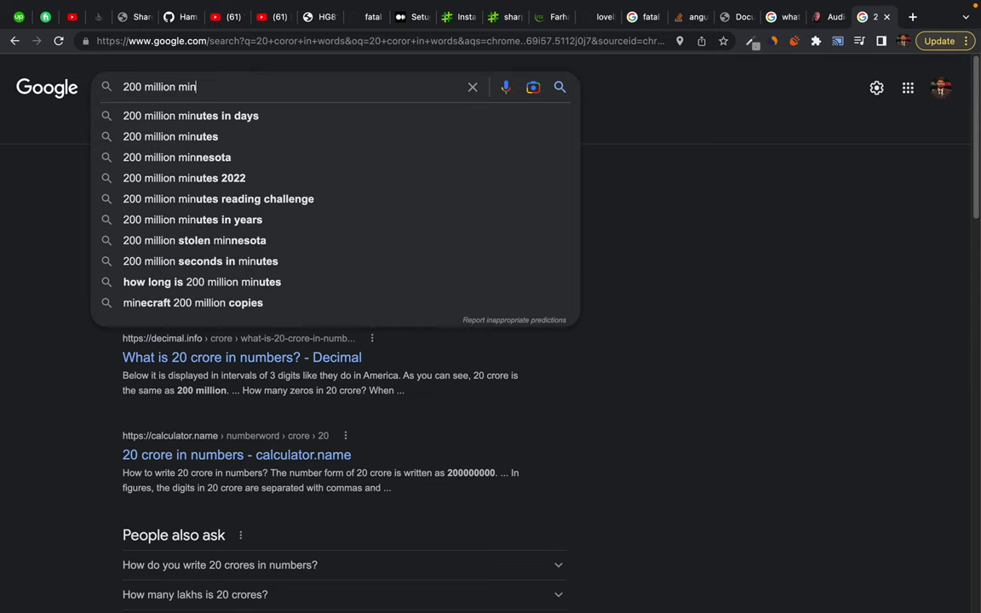
pyautogui.write('utes to hours')
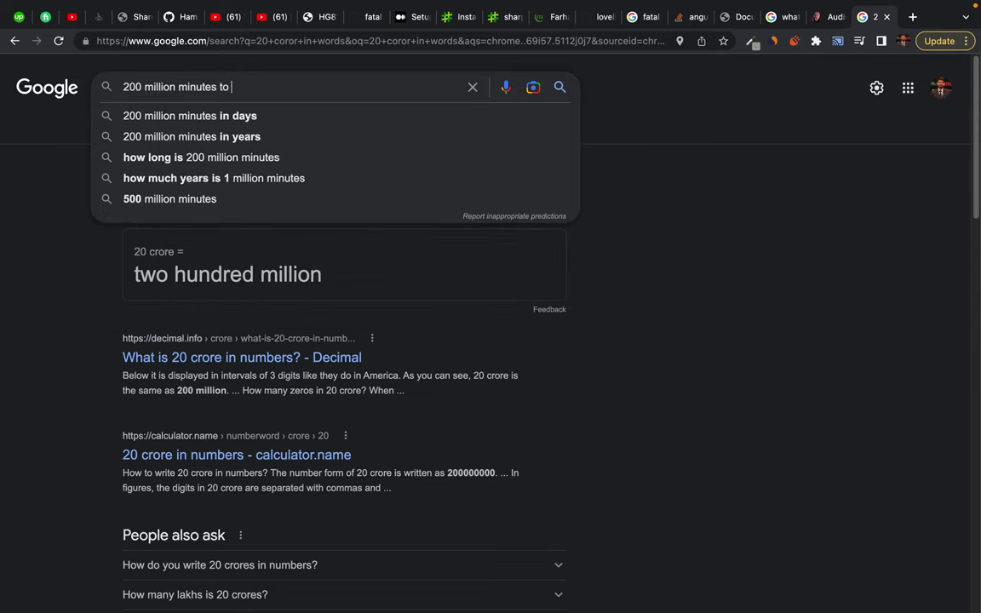
pyautogui.press('Return')
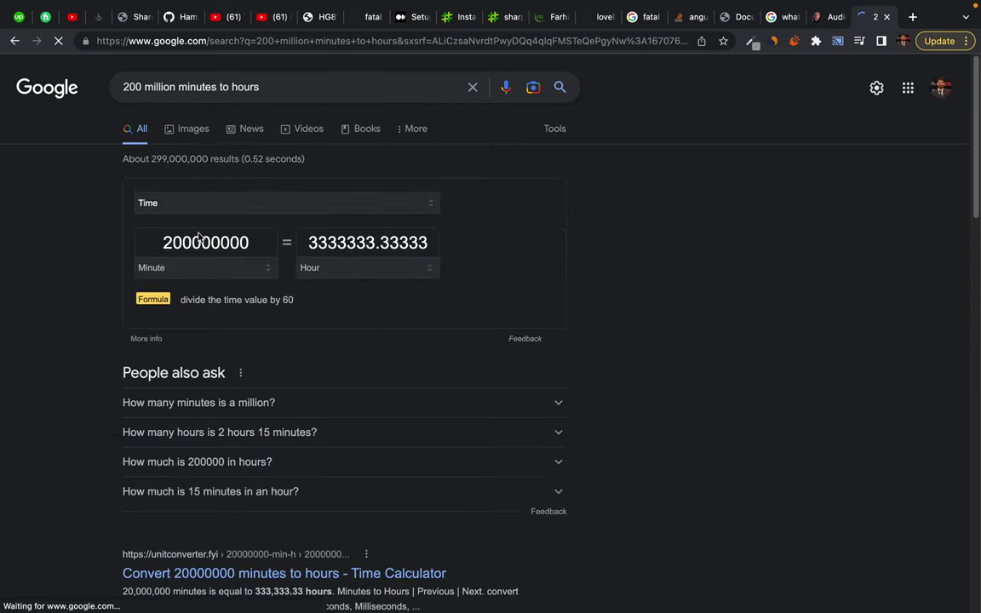
pyautogui.moveTo(311, 242); pyautogui.dragTo(372, 242)
pyautogui.hotkey('ctrl', 'c')
pyautogui.hotkey('ctrl', 'shift', 'Tab')
pyautogui.click(170, 282)
# Paste the copied hours into Hours and switch the channels to mono
pyautogui.press('BackSpace')
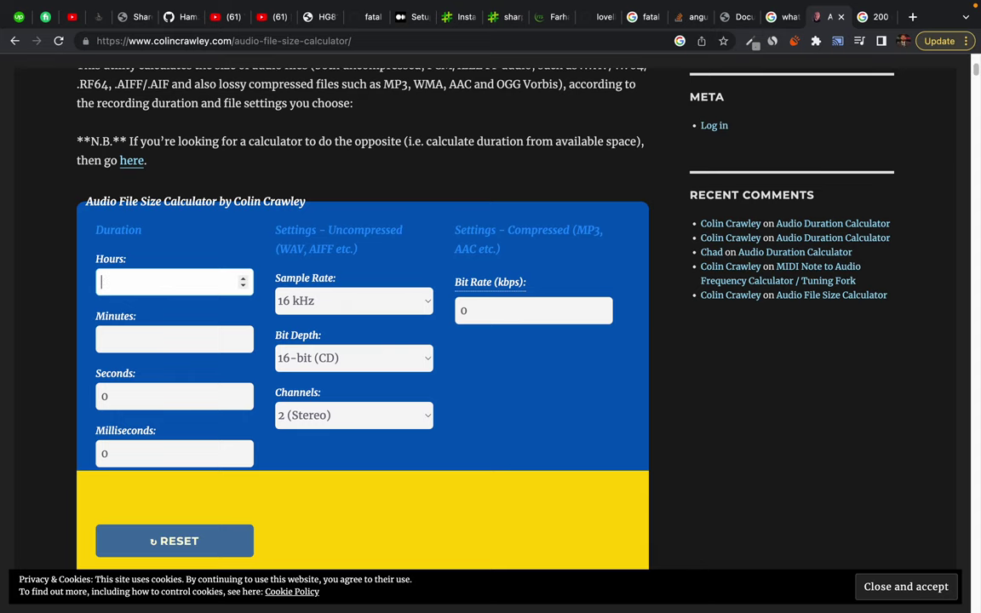
pyautogui.hotkey('ctrl', 'v')
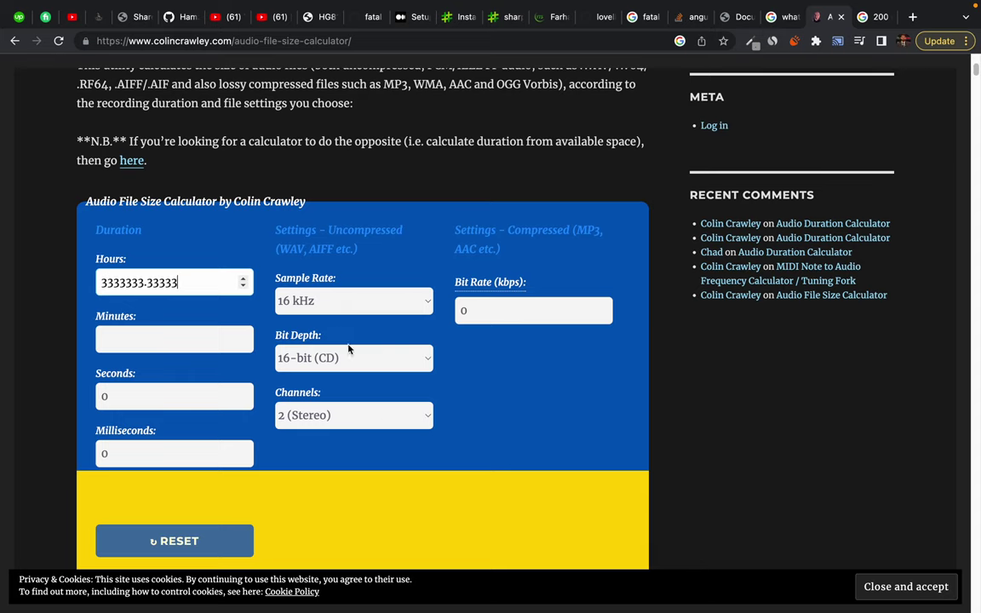
pyautogui.scroll(-2, 385, 412)
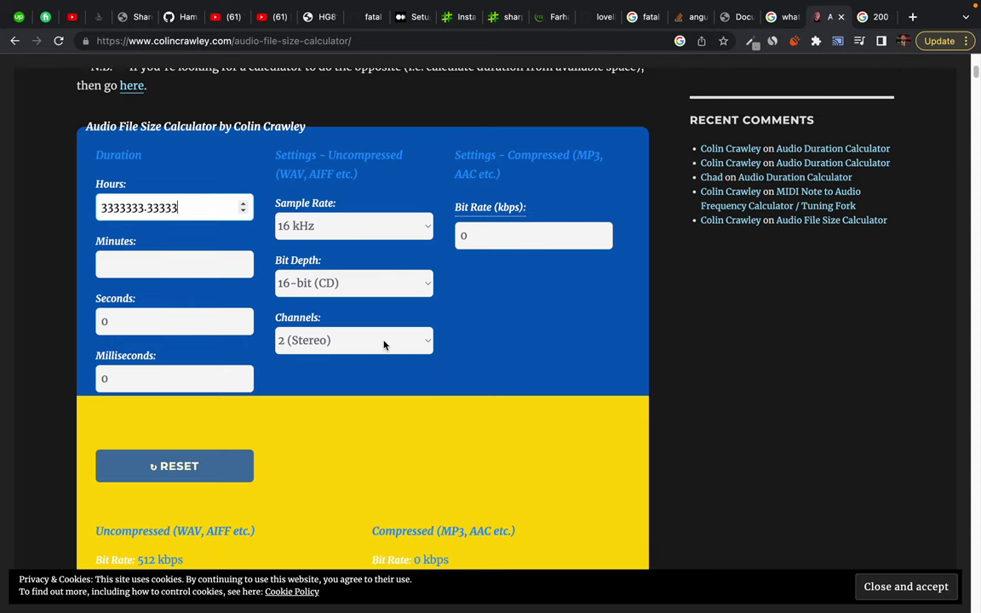
pyautogui.click(384, 342)
pyautogui.click(354, 327)
pyautogui.click(584, 312)
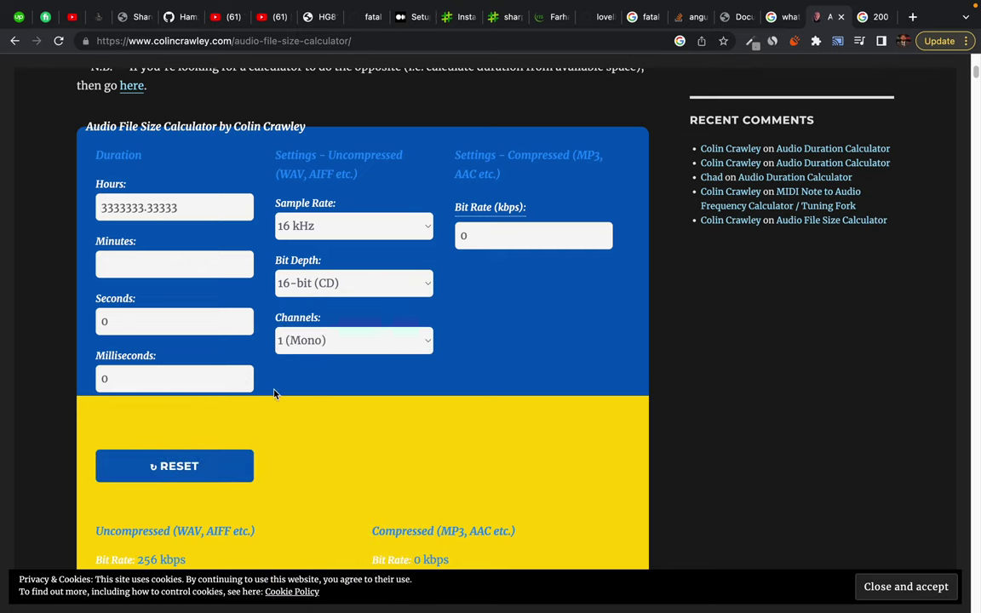
# Set the compressed bit rate to 64
pyautogui.scroll(1, 365, 377)
pyautogui.scroll(-3, 365, 377)
pyautogui.scroll(3, 365, 377)
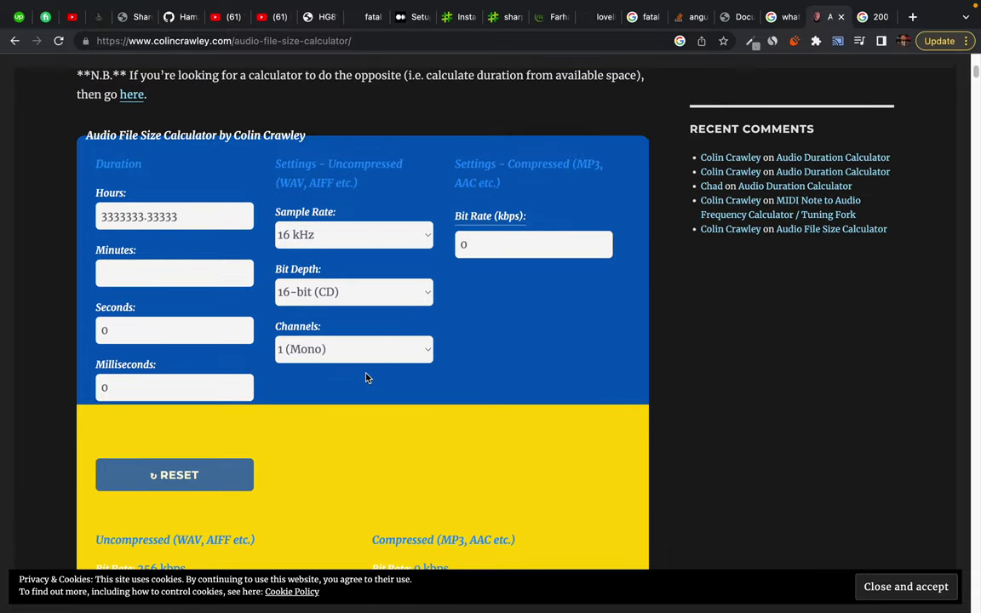
pyautogui.scroll(-3, 366, 378)
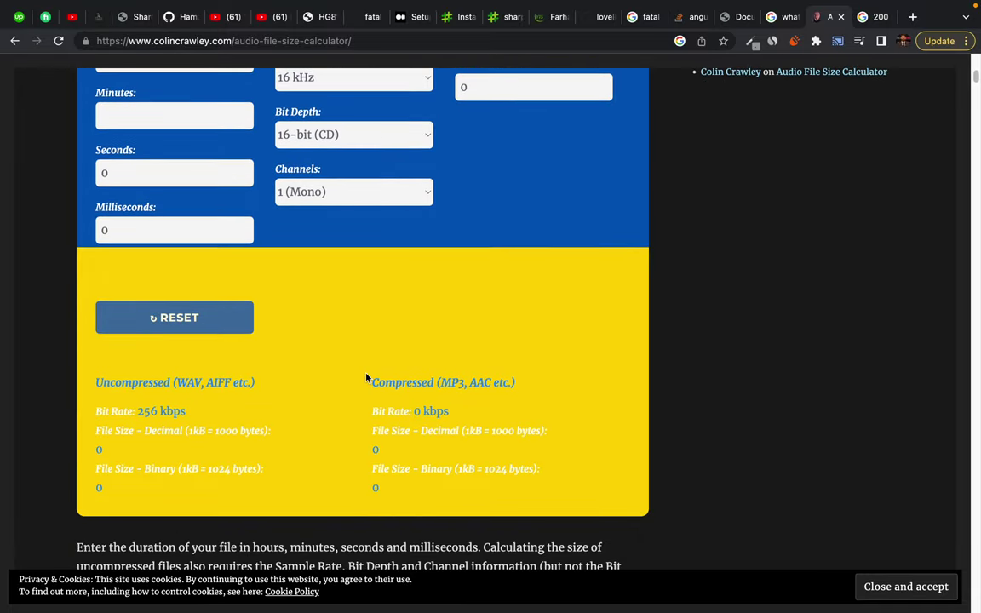
pyautogui.scroll(3, 366, 377)
pyautogui.click(492, 272)
pyautogui.press('BackSpace')
pyautogui.write('64')
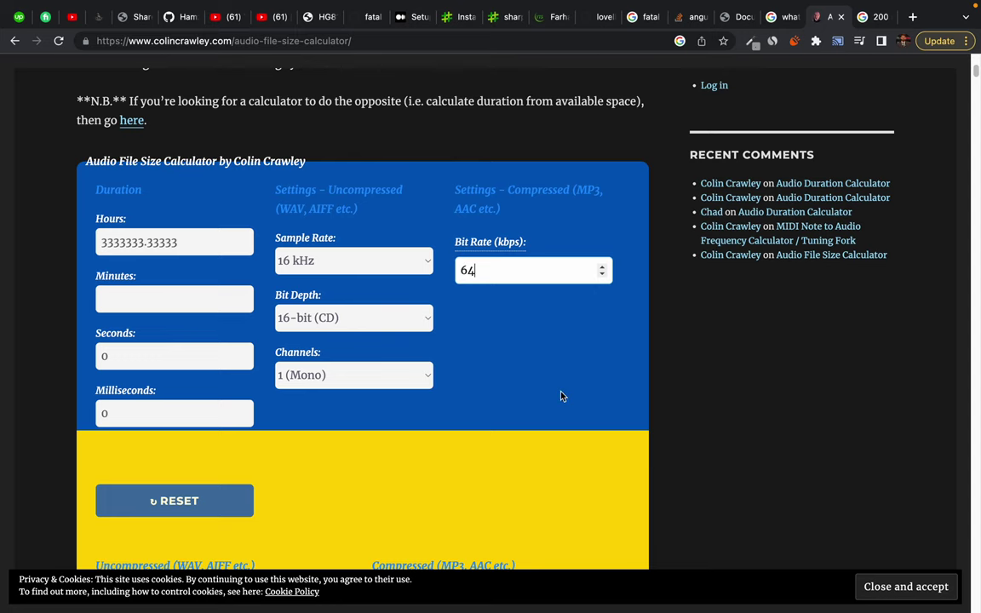
# Raise Minutes to 1 and inspect the calculated file sizes
pyautogui.scroll(-4, 509, 407)
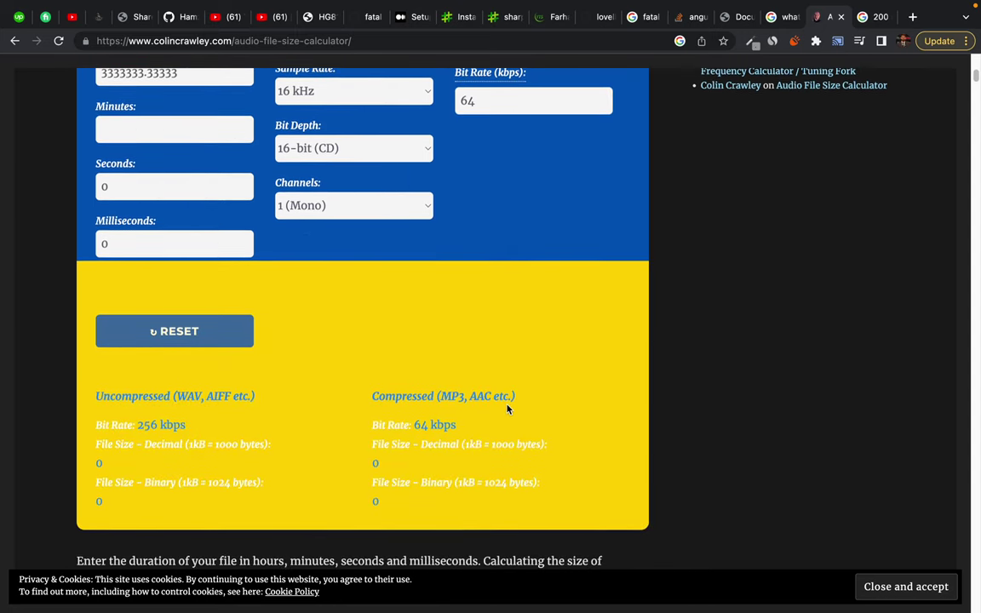
pyautogui.scroll(-5, 508, 409)
pyautogui.scroll(-6, 507, 407)
pyautogui.scroll(15, 507, 409)
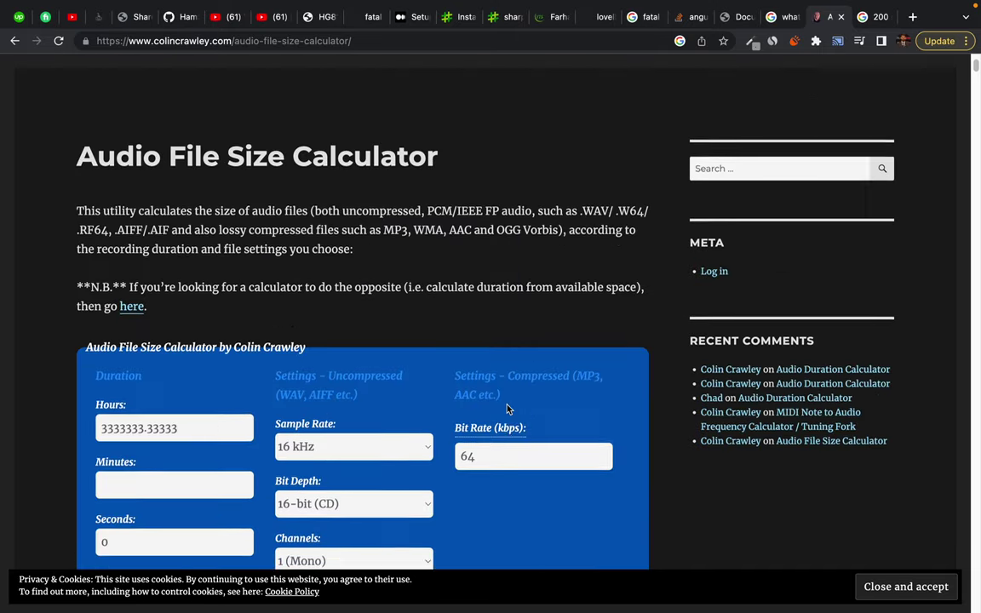
pyautogui.scroll(-3, 507, 409)
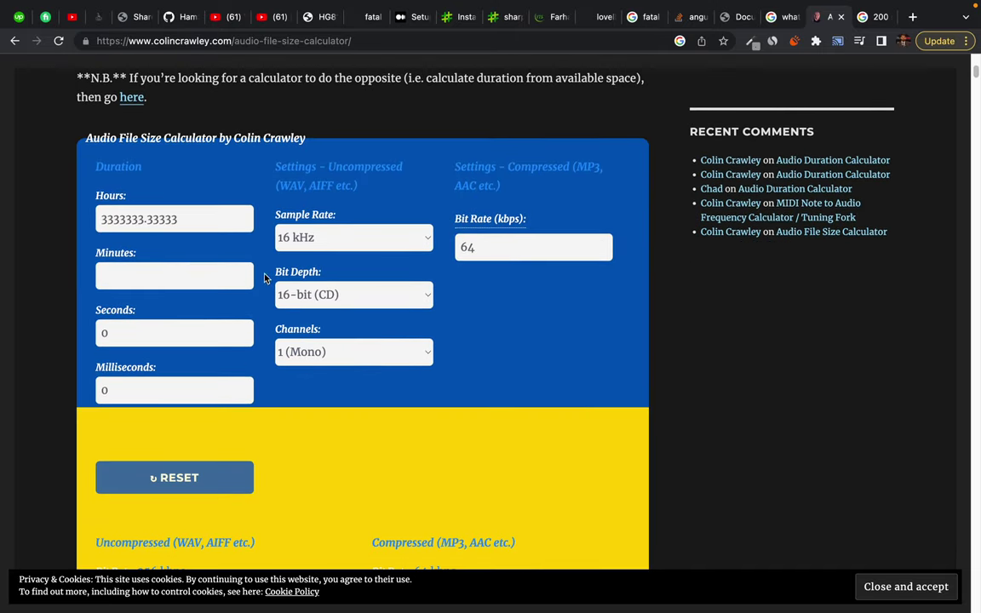
pyautogui.click(244, 275)
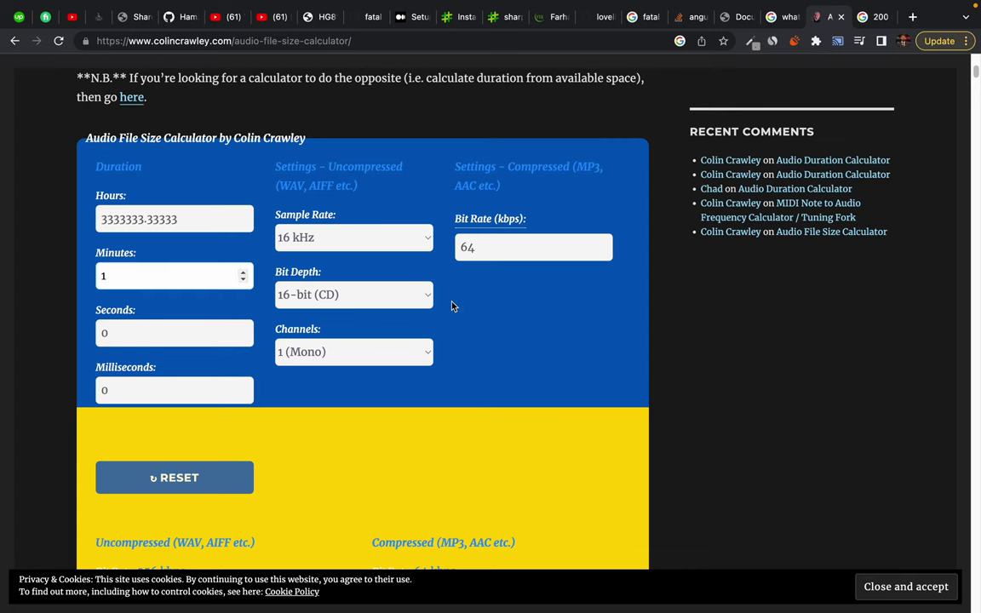
pyautogui.scroll(-3, 403, 416)
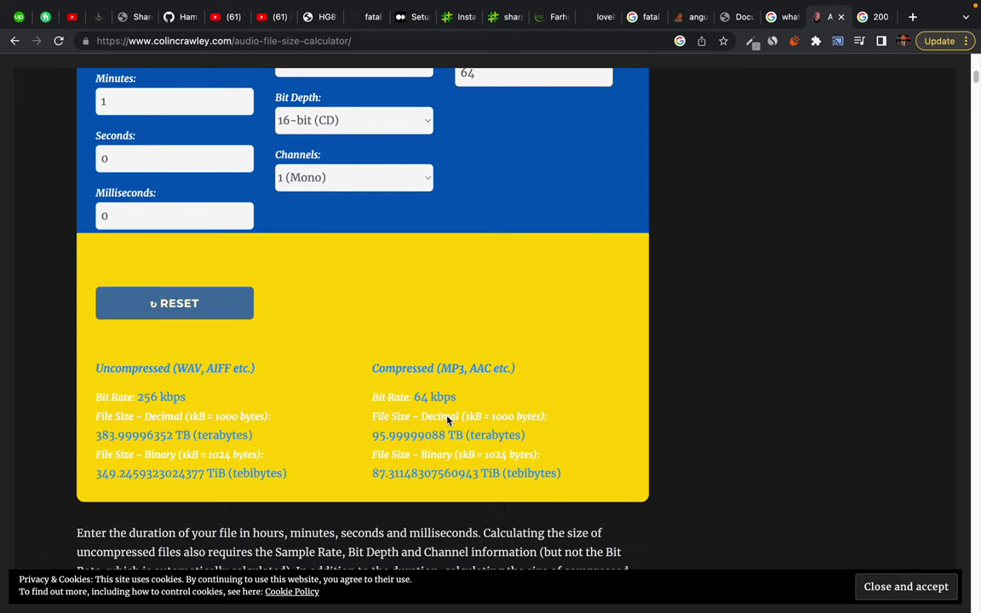
pyautogui.scroll(4, 447, 419)
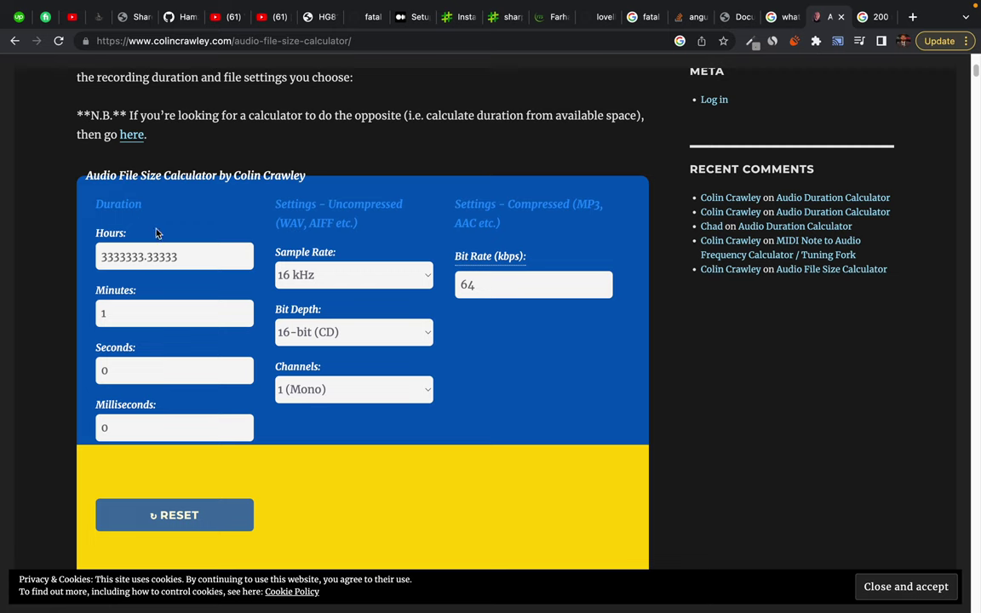
pyautogui.moveTo(96, 205); pyautogui.dragTo(166, 210)
pyautogui.click(135, 429)
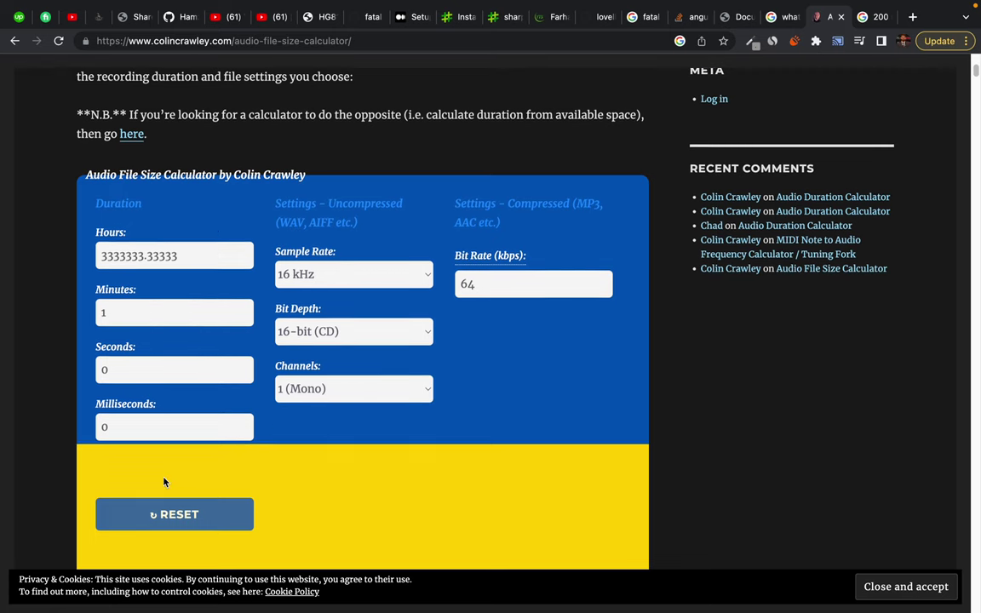
pyautogui.scroll(-1, 165, 483)
# Reset the calculator, paste the hours trimmed to 333333, and go back to search results
pyautogui.click(175, 484)
pyautogui.click(143, 218)
pyautogui.write('3333333.33333')
pyautogui.press('BackSpace')
pyautogui.press('BackSpace')
pyautogui.press('BackSpace')
pyautogui.press('BackSpace')
pyautogui.press('BackSpace')
pyautogui.press('BackSpace')
pyautogui.press('BackSpace')
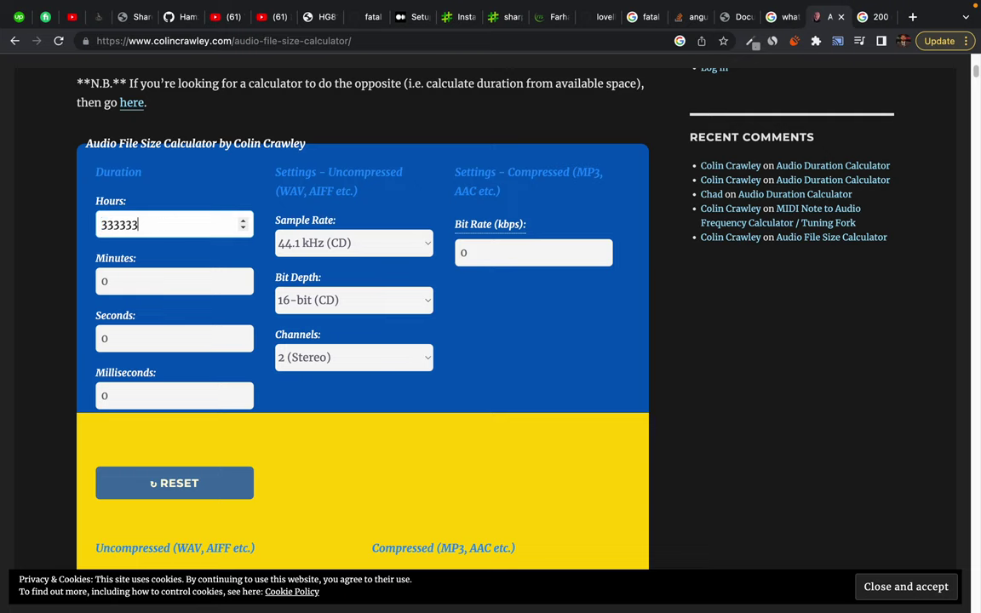
pyautogui.scroll(-3, 252, 417)
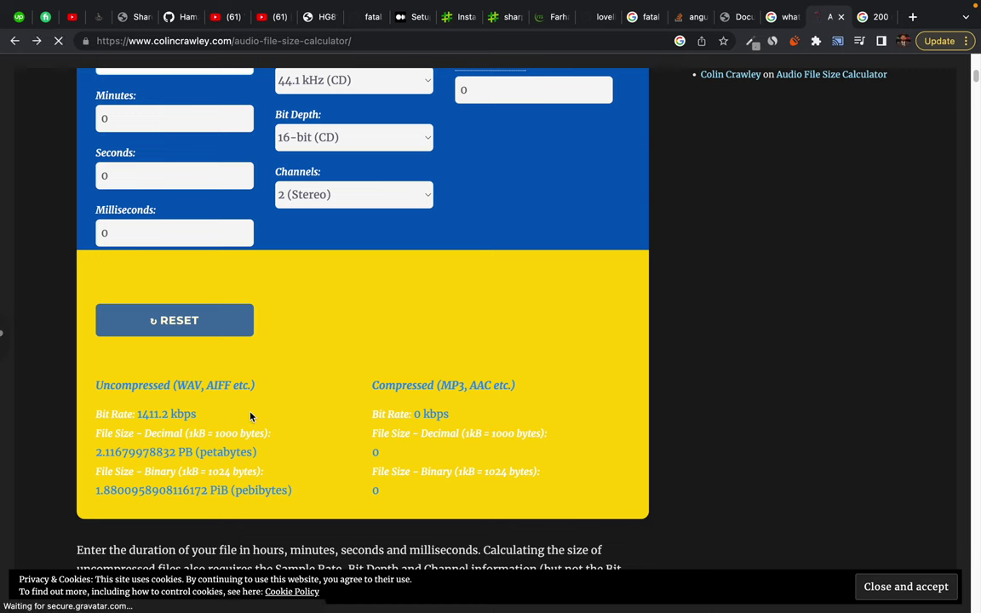
pyautogui.press('super+Left')
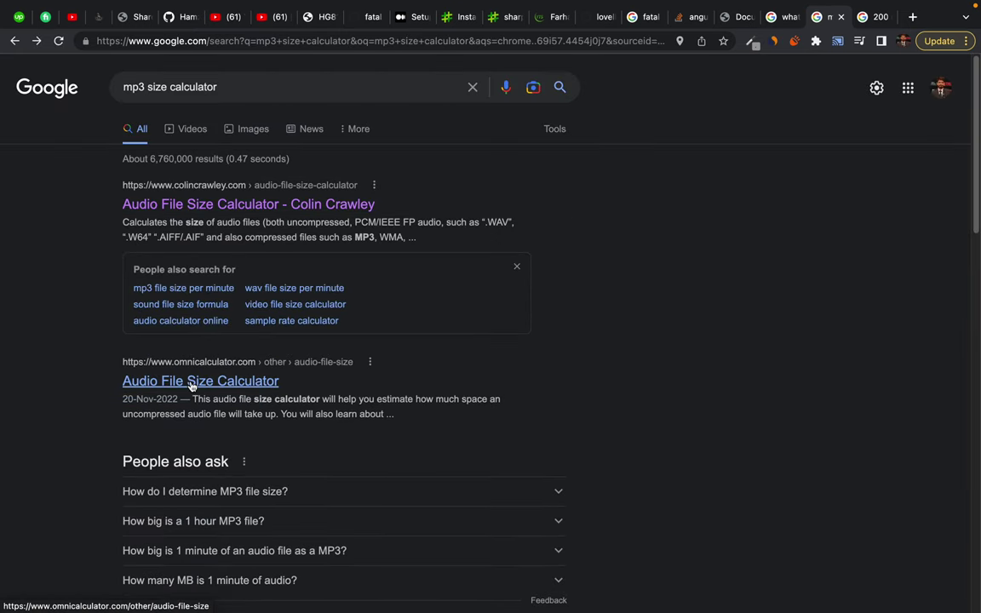
# In Omni Calculator's audio file size tool, keep 16-bit depth and paste 3,333,333.33333 hours
pyautogui.click(192, 383)
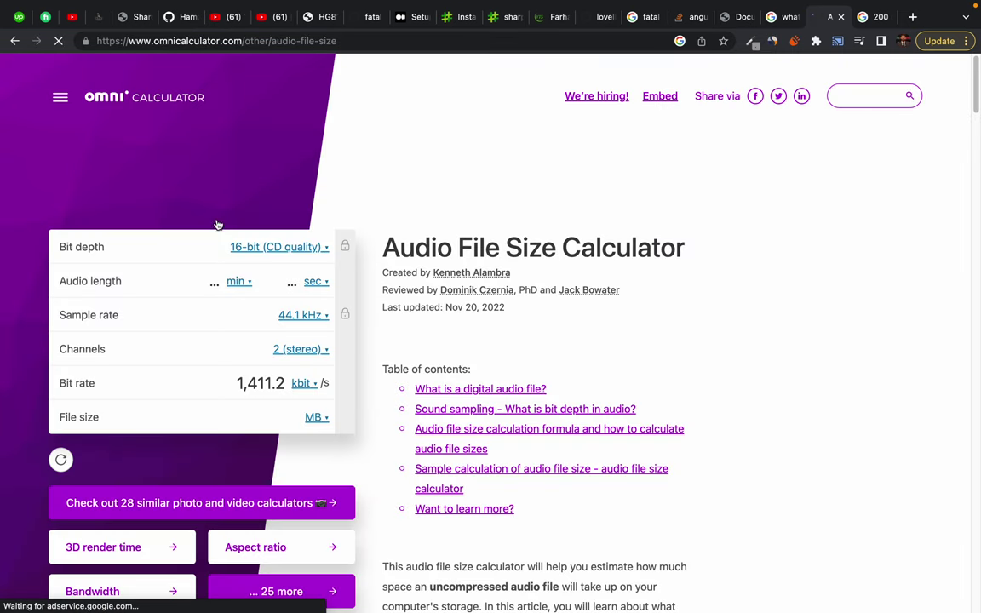
pyautogui.click(316, 251)
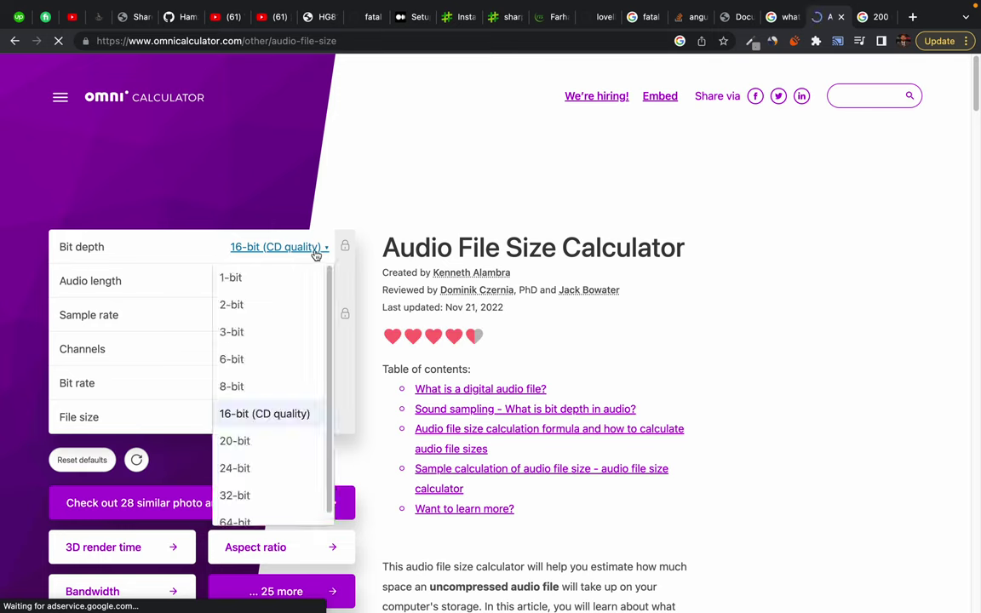
pyautogui.click(241, 414)
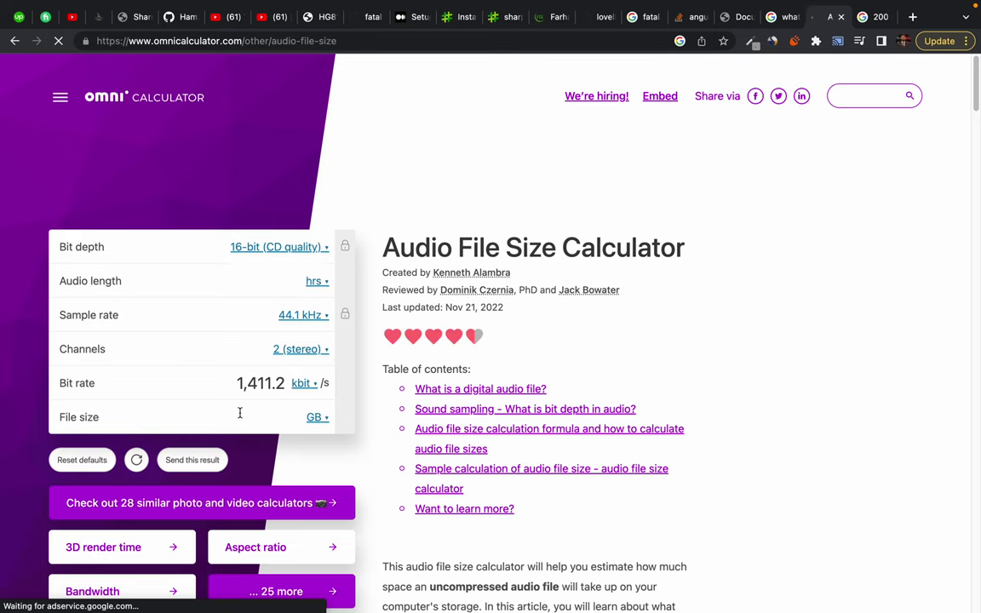
pyautogui.click(296, 248)
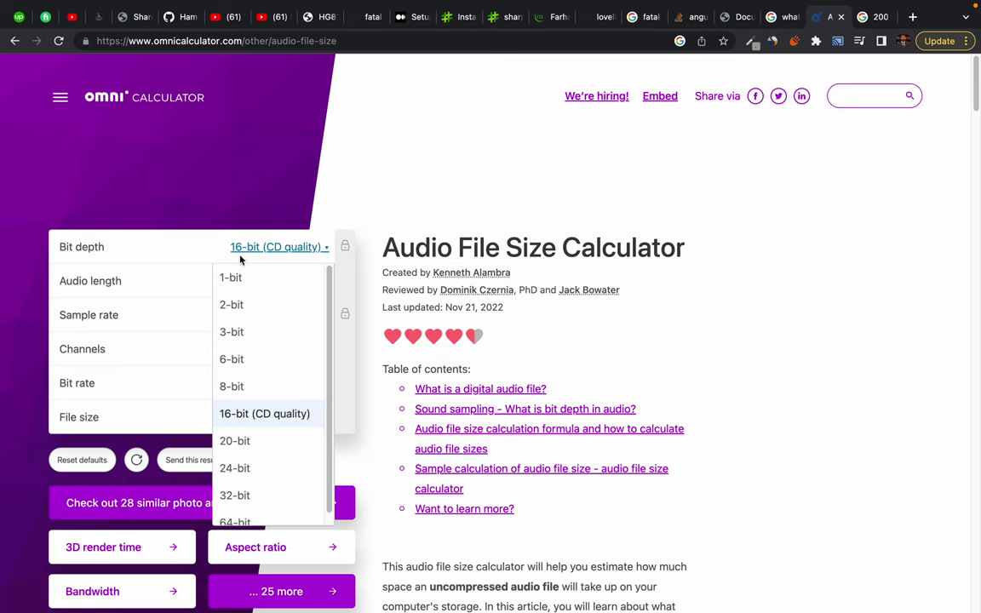
pyautogui.click(253, 250)
pyautogui.click(249, 279)
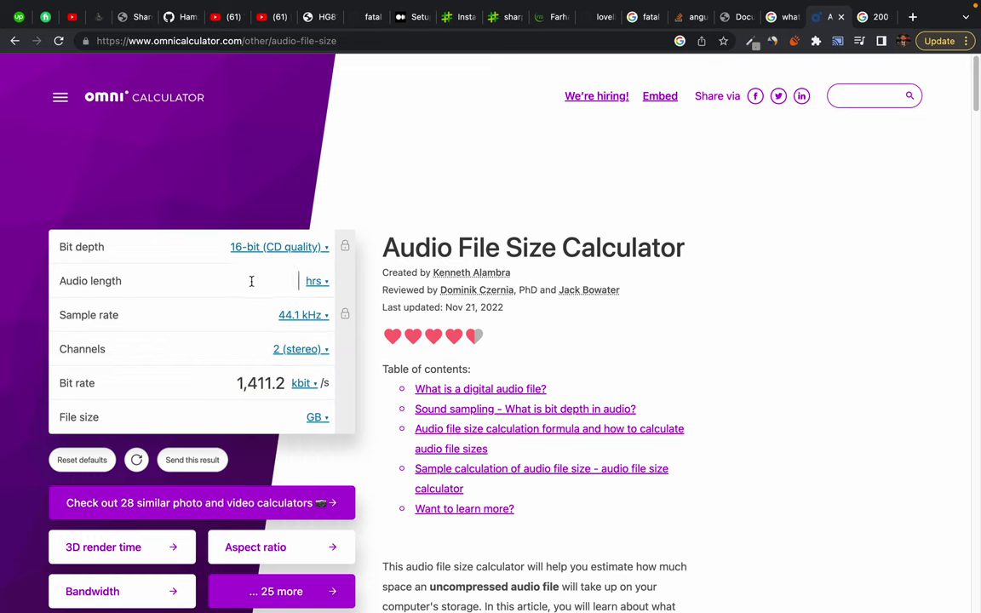
pyautogui.write('3333333.33333')
# Set channels to 1 (mono) and the sample rate to 16 kHz
pyautogui.scroll(-1, 186, 369)
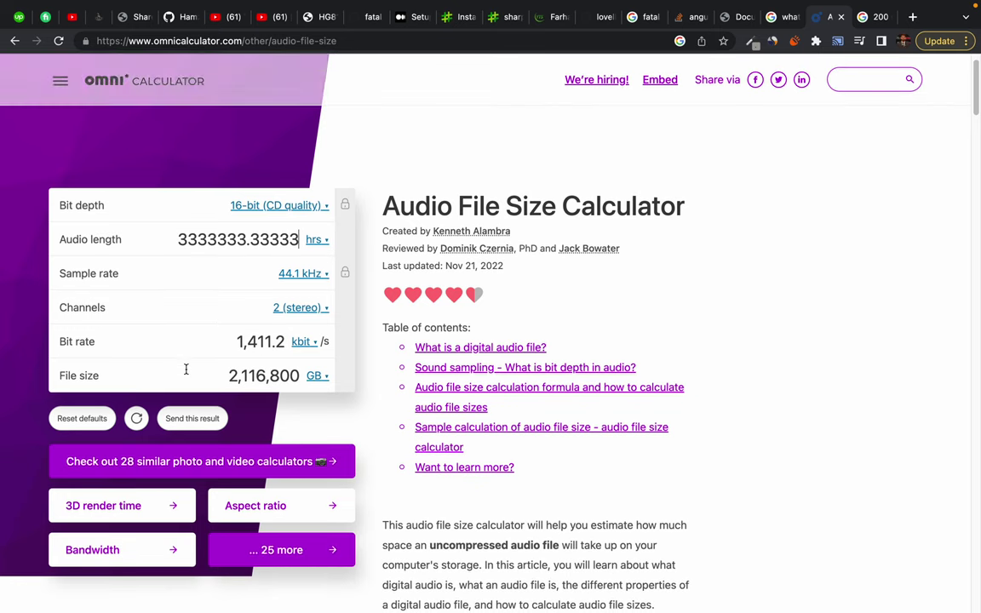
pyautogui.click(310, 343)
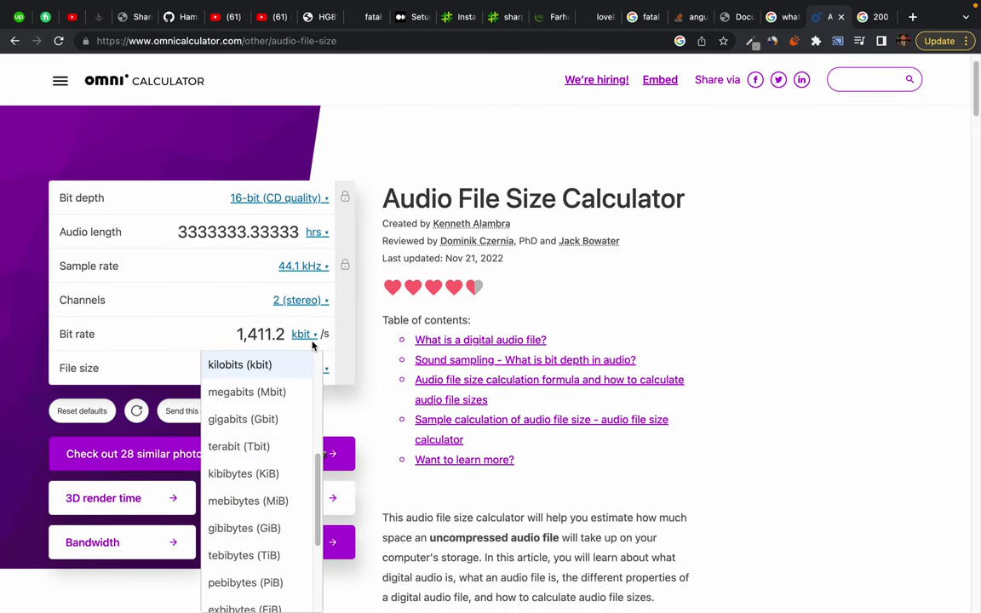
pyautogui.click(260, 368)
pyautogui.click(313, 304)
pyautogui.click(263, 339)
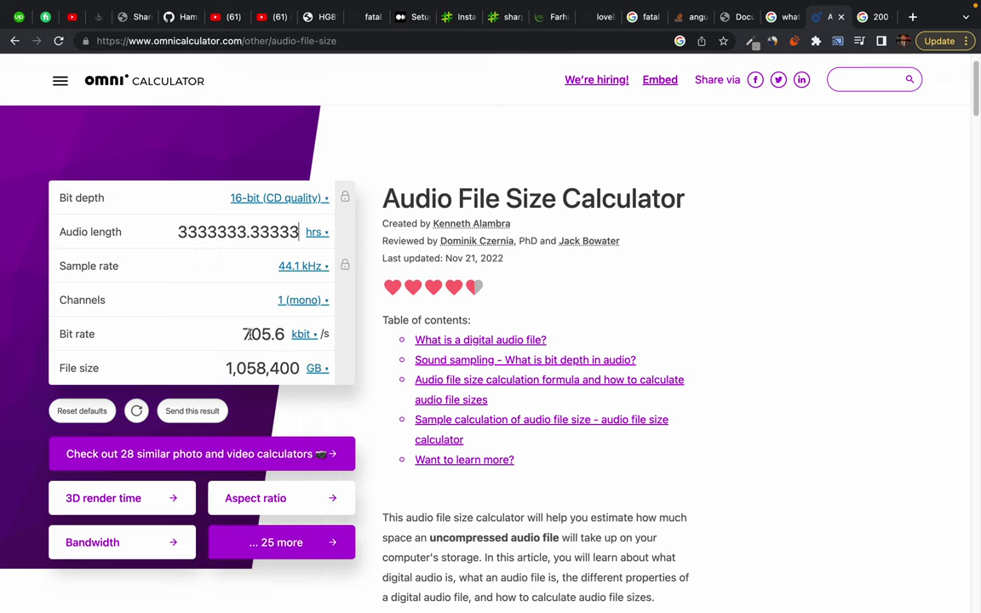
pyautogui.click(308, 271)
pyautogui.scroll(4, 289, 307)
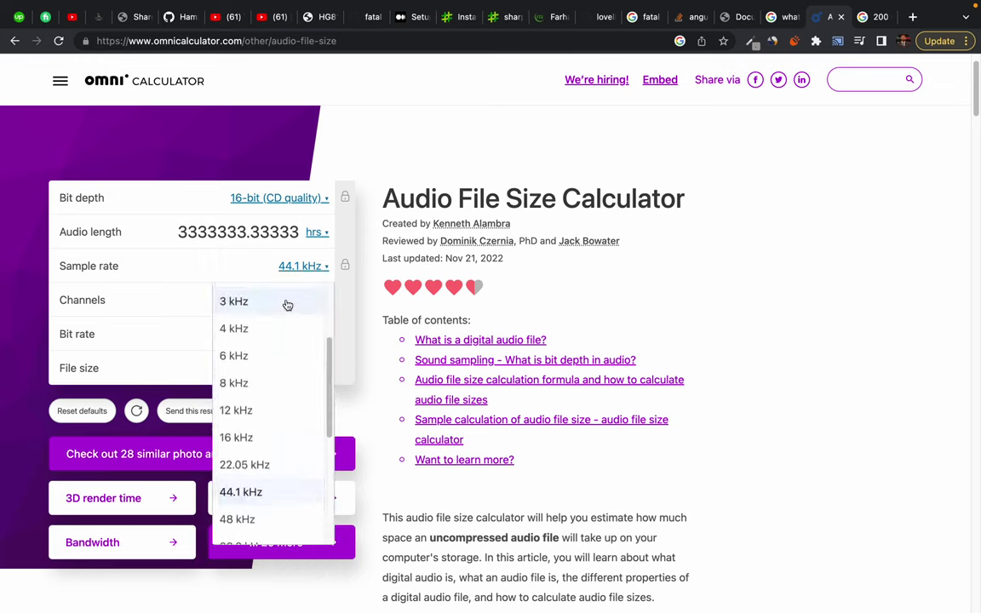
pyautogui.click(243, 438)
# Show the file size in terabytes, giving 384 TB
pyautogui.scroll(-1, 207, 288)
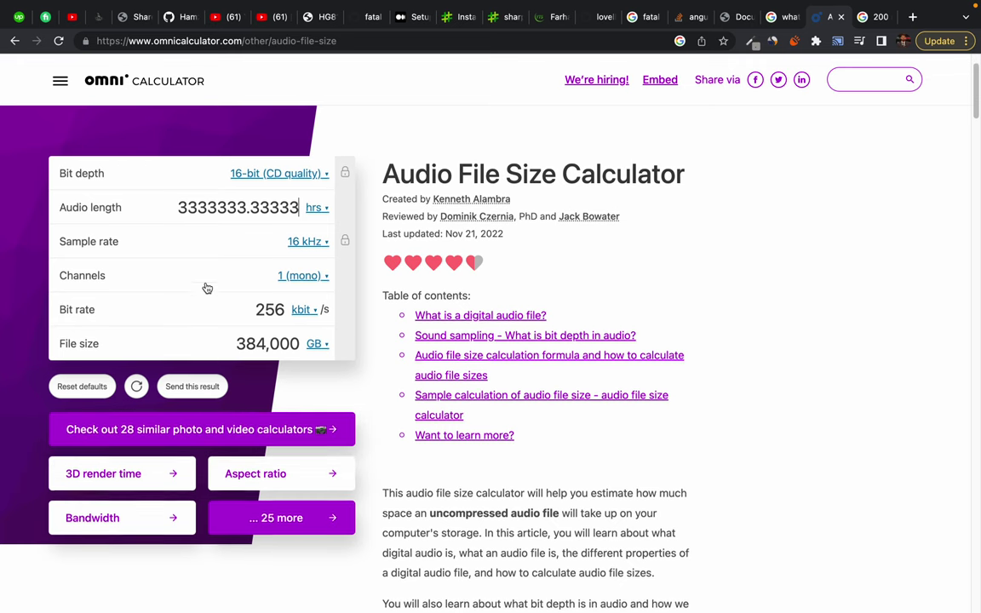
pyautogui.click(304, 300)
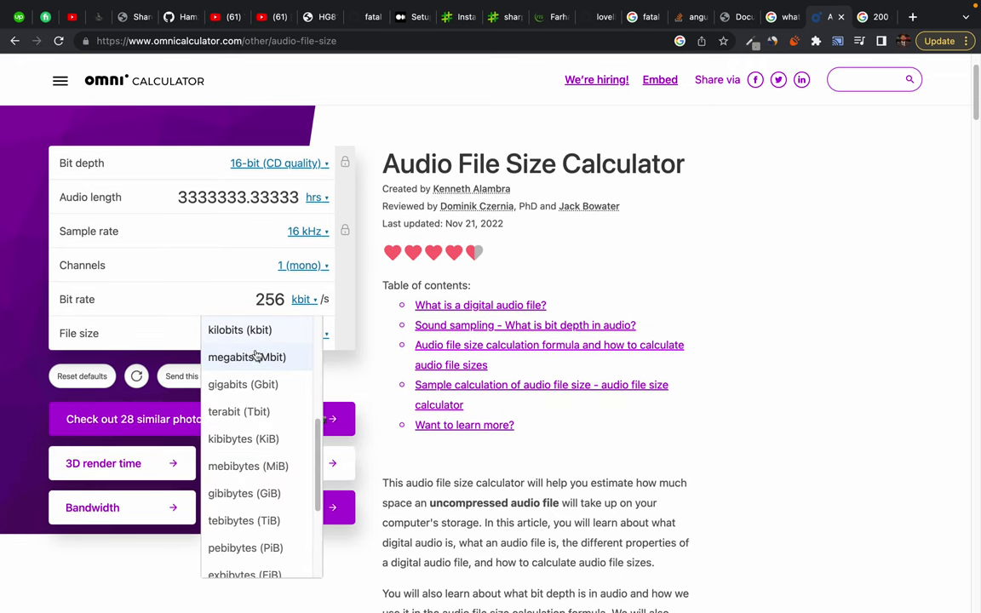
pyautogui.click(199, 267)
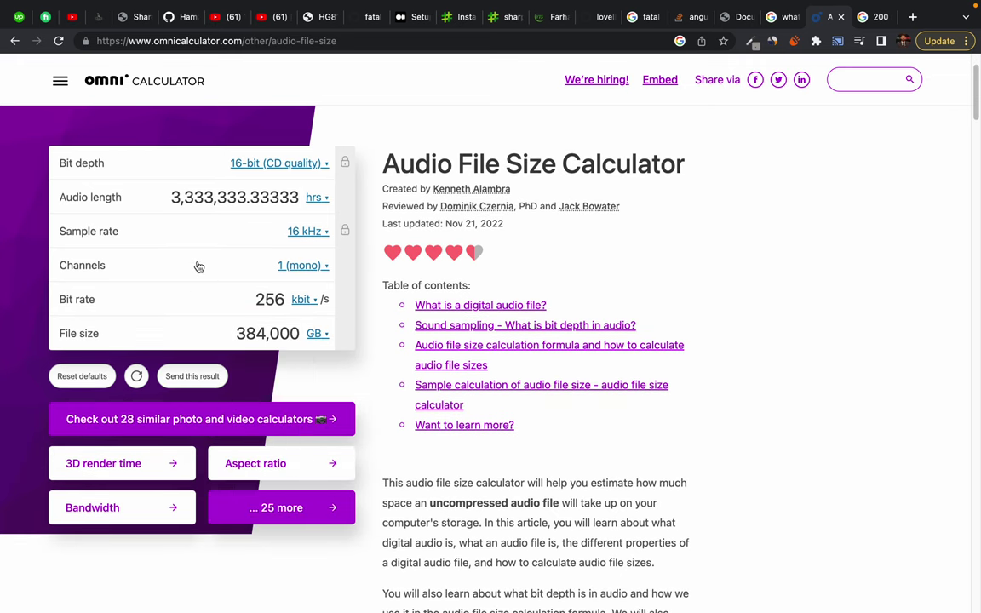
pyautogui.scroll(-2, 251, 336)
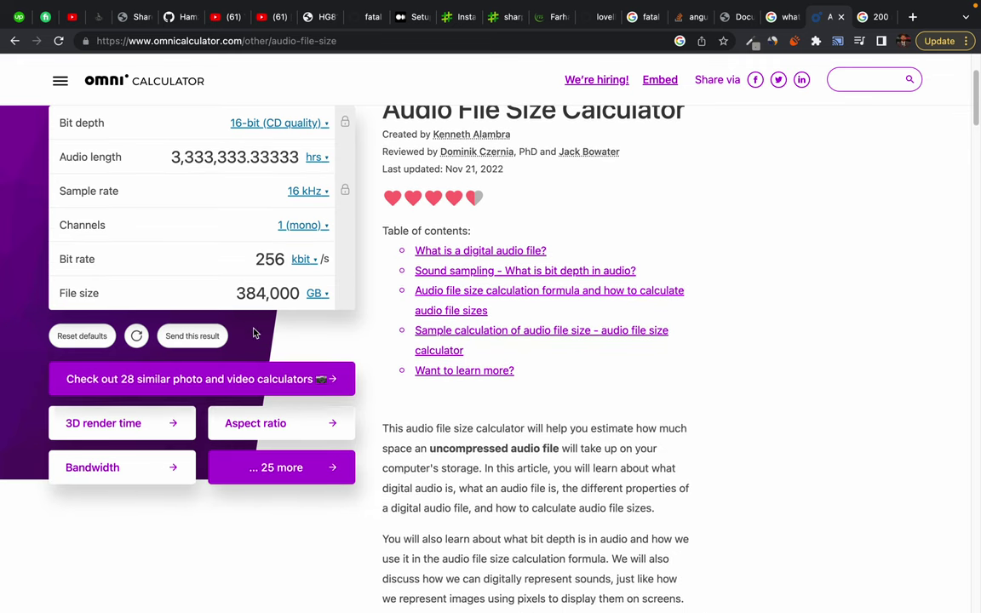
pyautogui.click(318, 294)
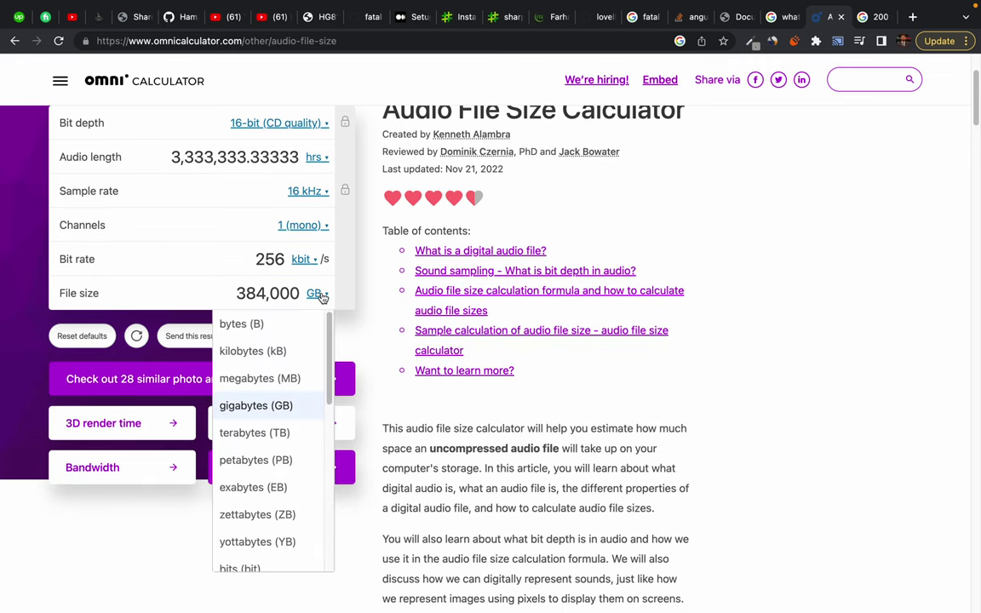
pyautogui.click(280, 435)
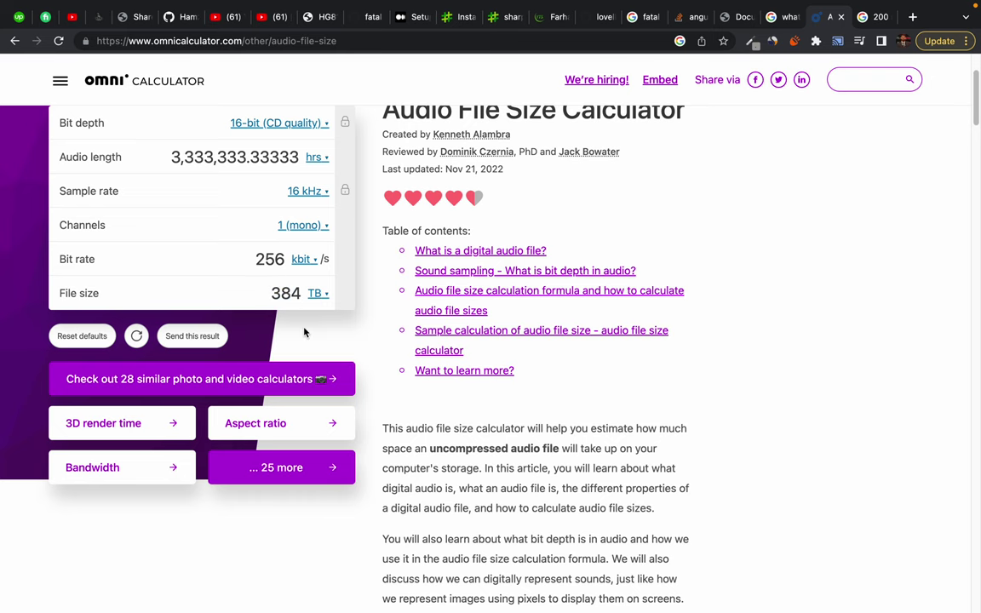
pyautogui.scroll(2, 304, 333)
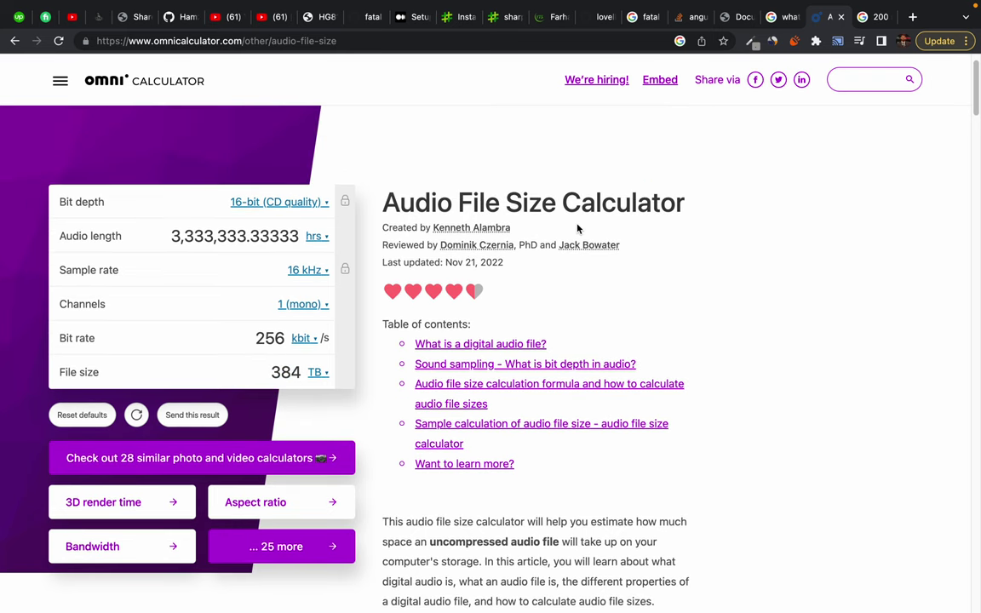
pyautogui.scroll(-1, 272, 375)
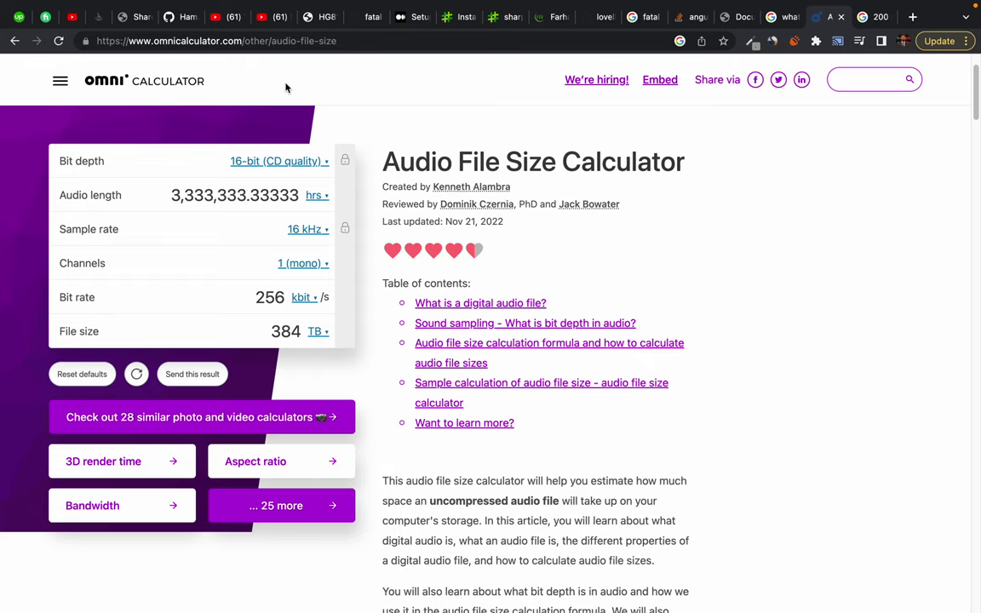
pyautogui.scroll(2, 307, 99)
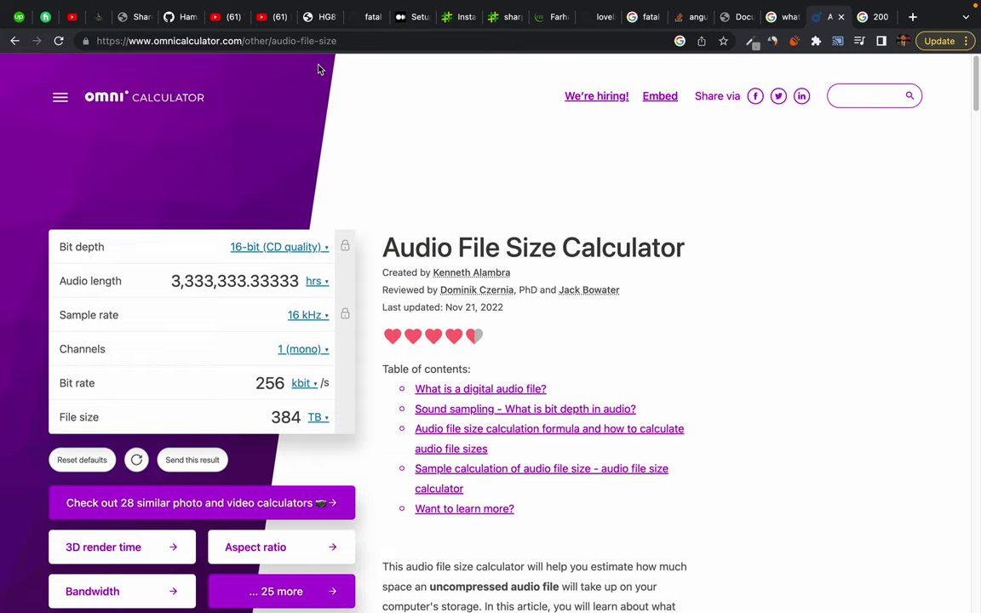
pyautogui.scroll(-1, 322, 136)
pyautogui.scroll(1, 322, 136)
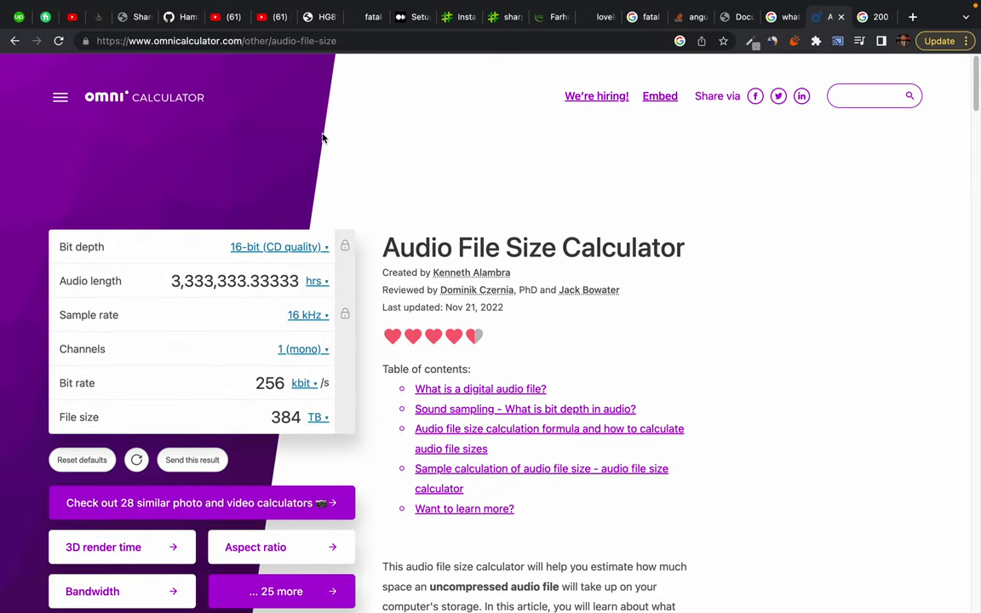
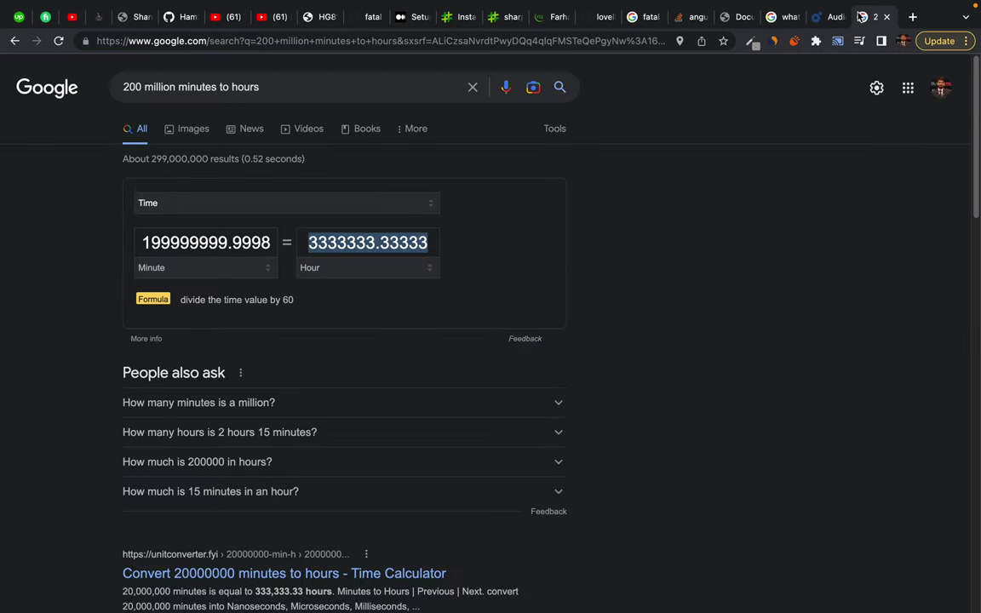
# Search Google for 'seconds in a day' and select the 86400 seconds result
pyautogui.hotkey('ctrl', 'Tab')
pyautogui.click(469, 44)
pyautogui.write('s')
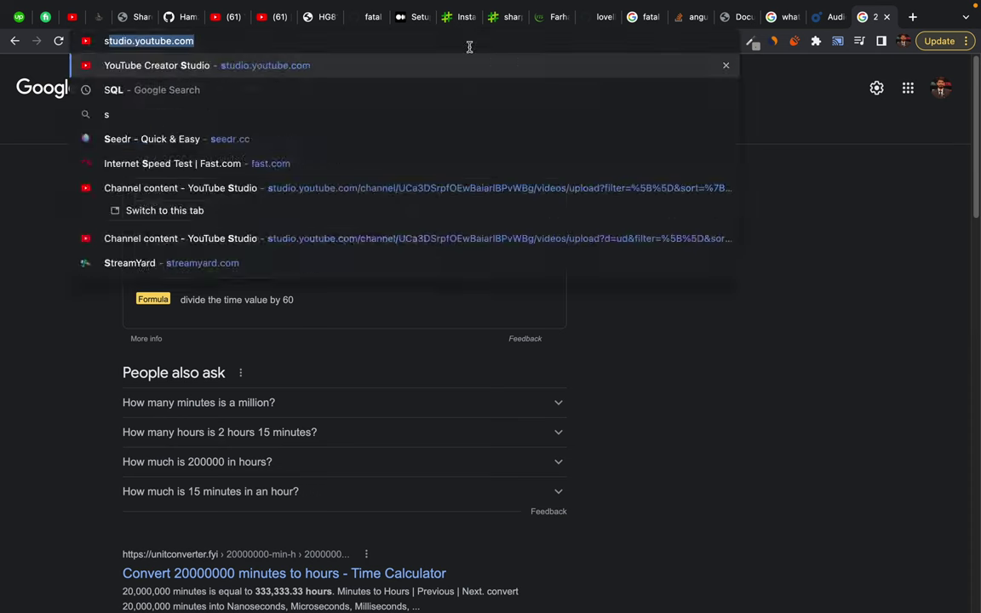
pyautogui.write('econds in a day')
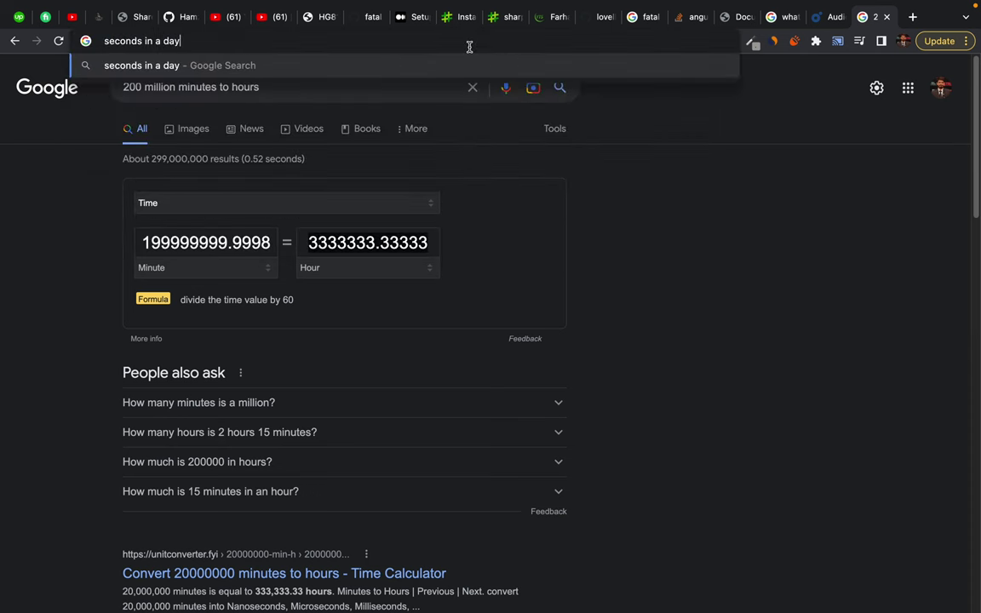
pyautogui.press('Return')
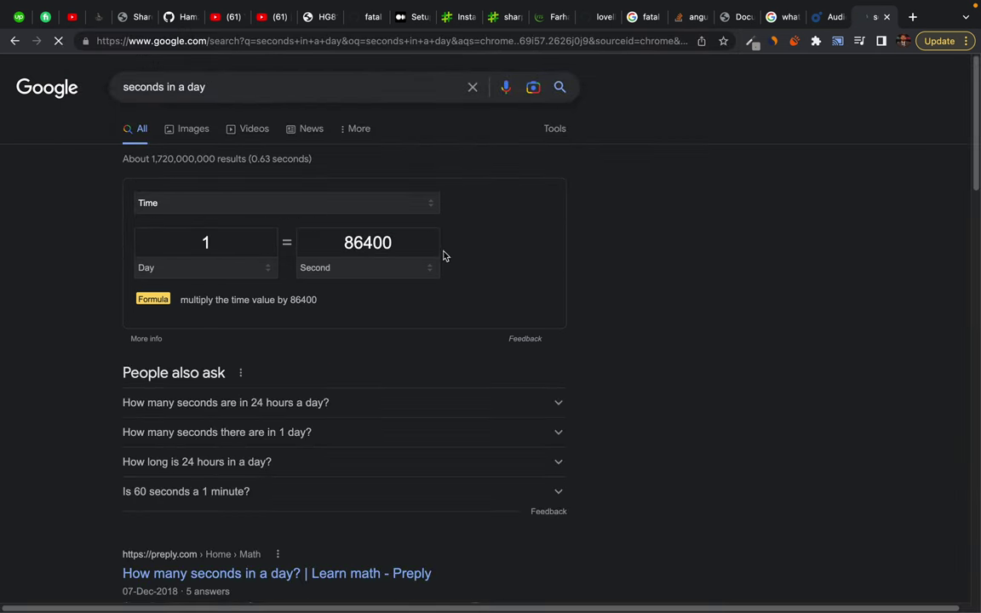
pyautogui.click(360, 242)
pyautogui.press('super+c')
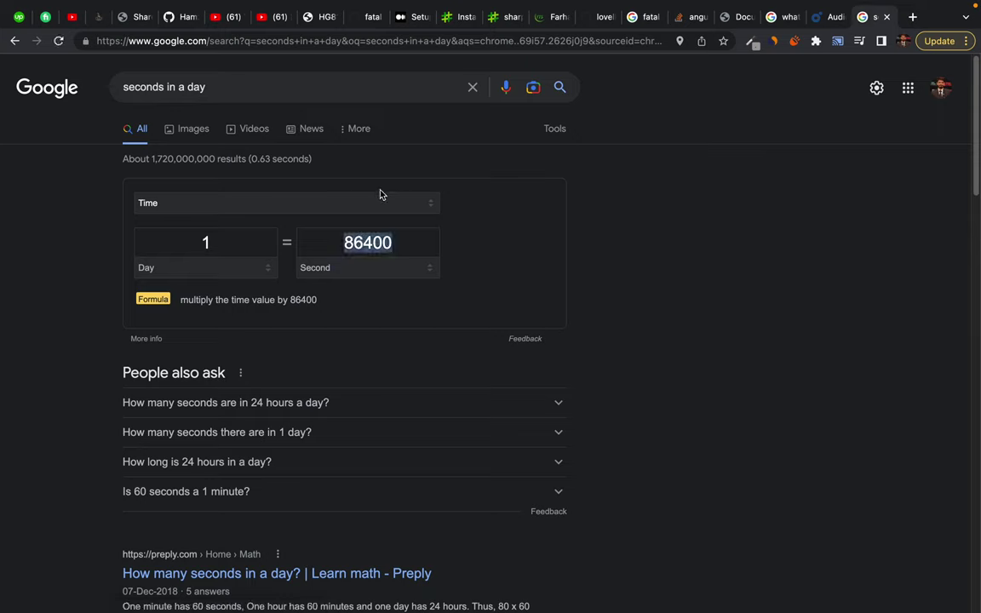
# Replace the query with 86400 * 600 and calculate it
pyautogui.click(218, 83)
pyautogui.press('super+a')
pyautogui.press('super+v')
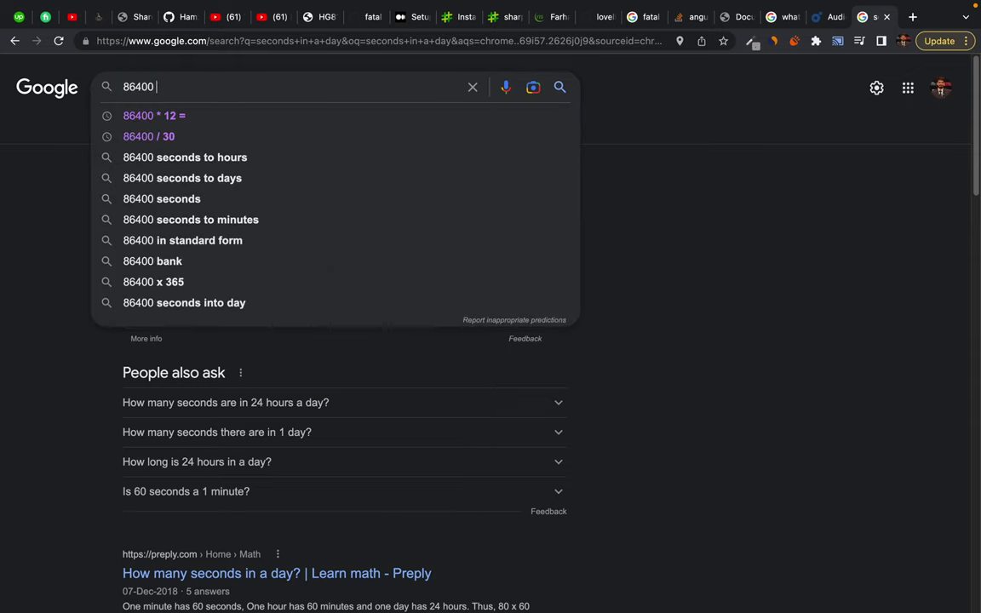
pyautogui.write('* ')
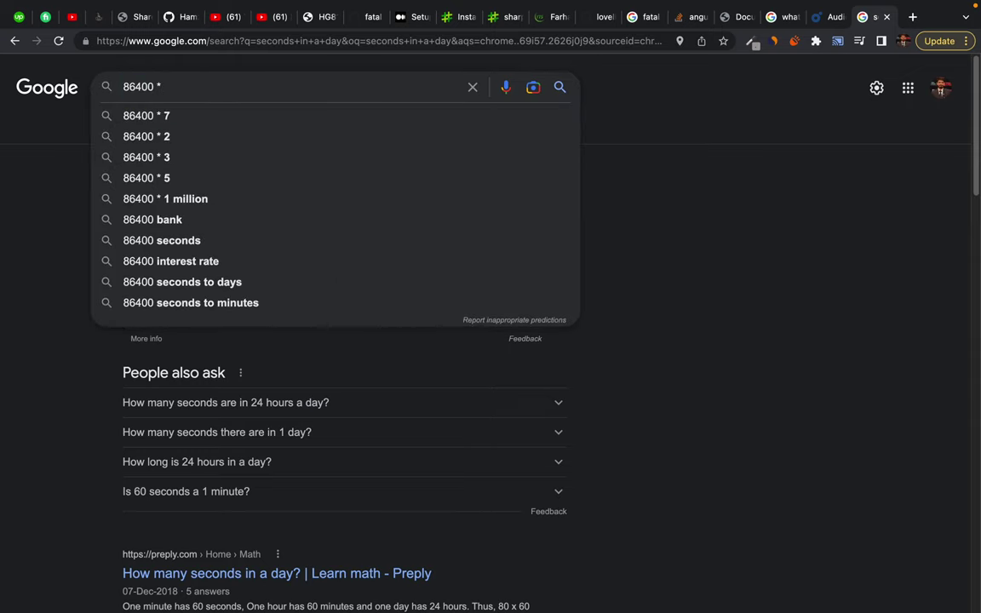
pyautogui.write('600')
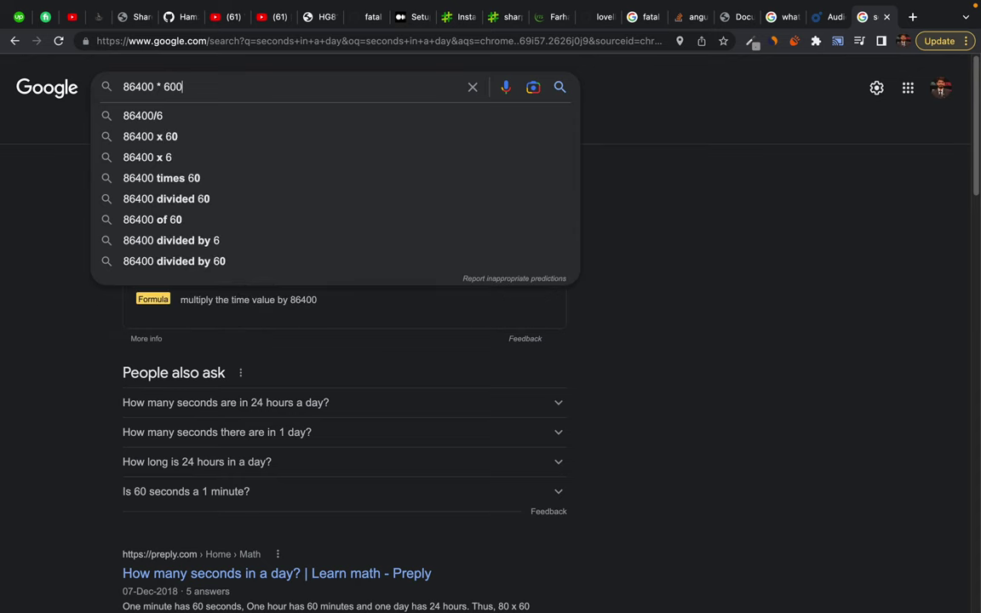
pyautogui.press('Return')
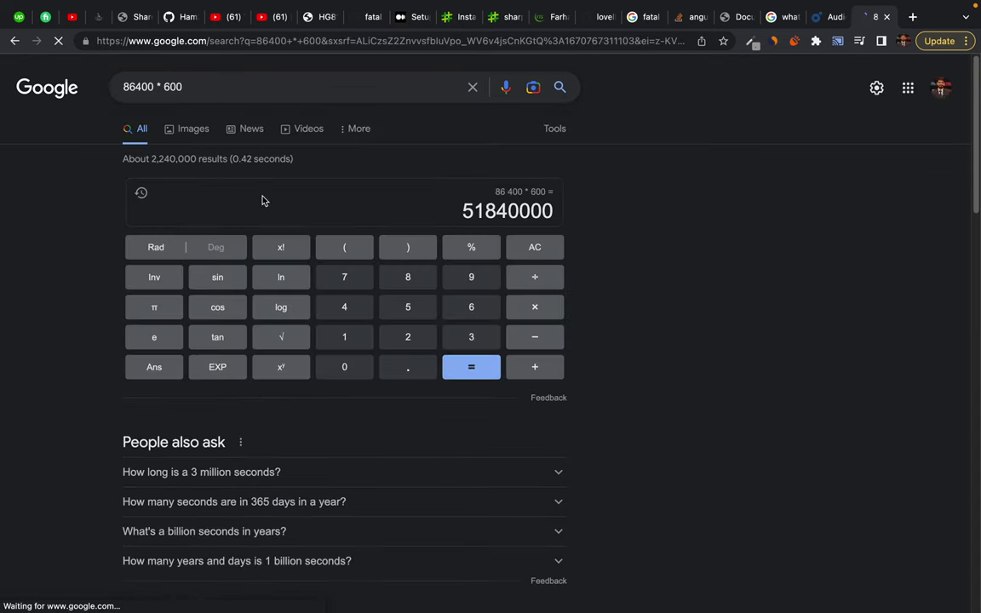
# Search the 51840000 result, then extend the query to 51840000 / 8 and run it
pyautogui.click(464, 210)
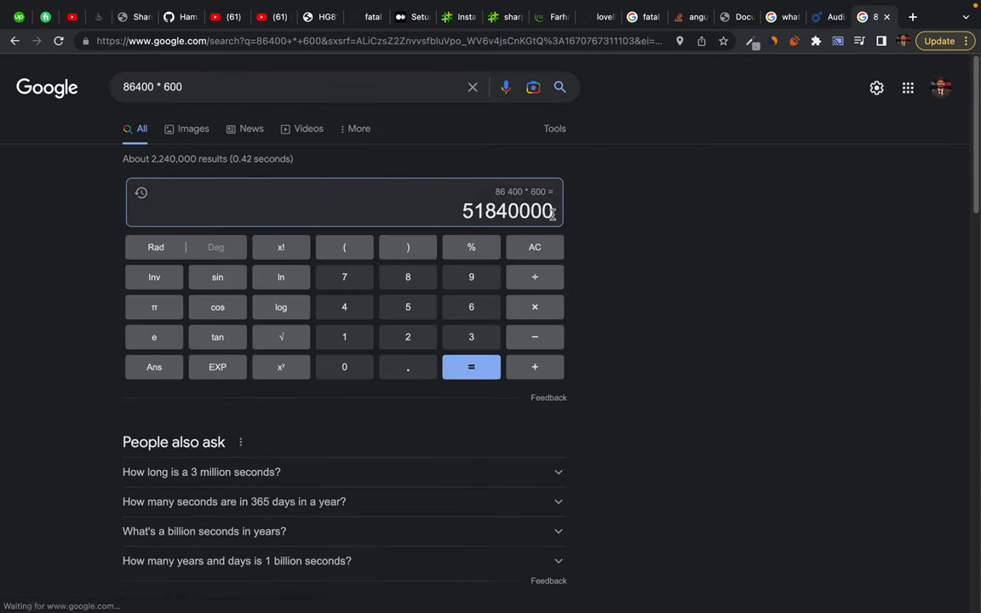
pyautogui.doubleClick(523, 215)
pyautogui.press('super+c')
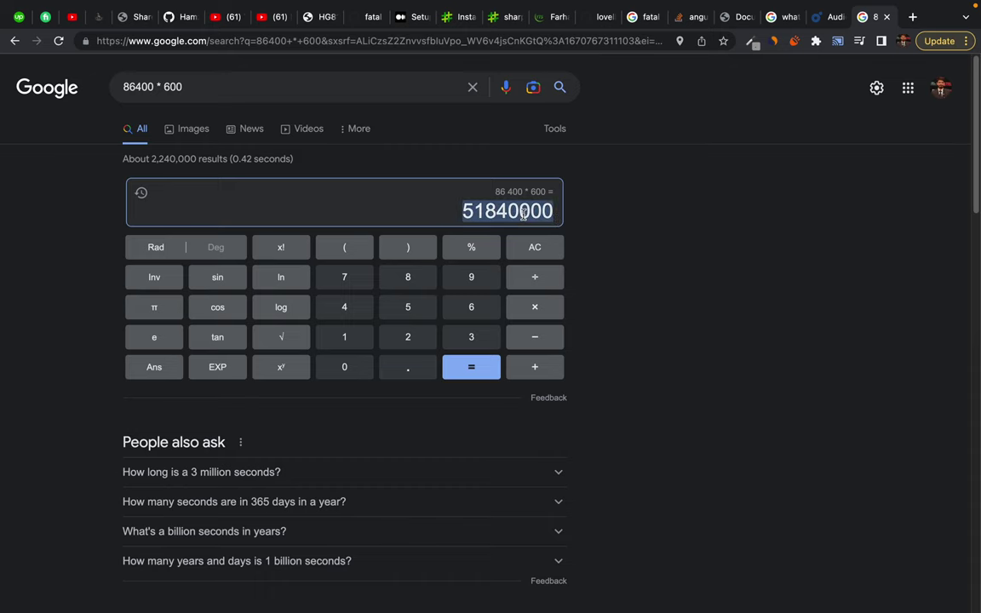
pyautogui.click(309, 92)
pyautogui.press('super+a')
pyautogui.press('super+v')
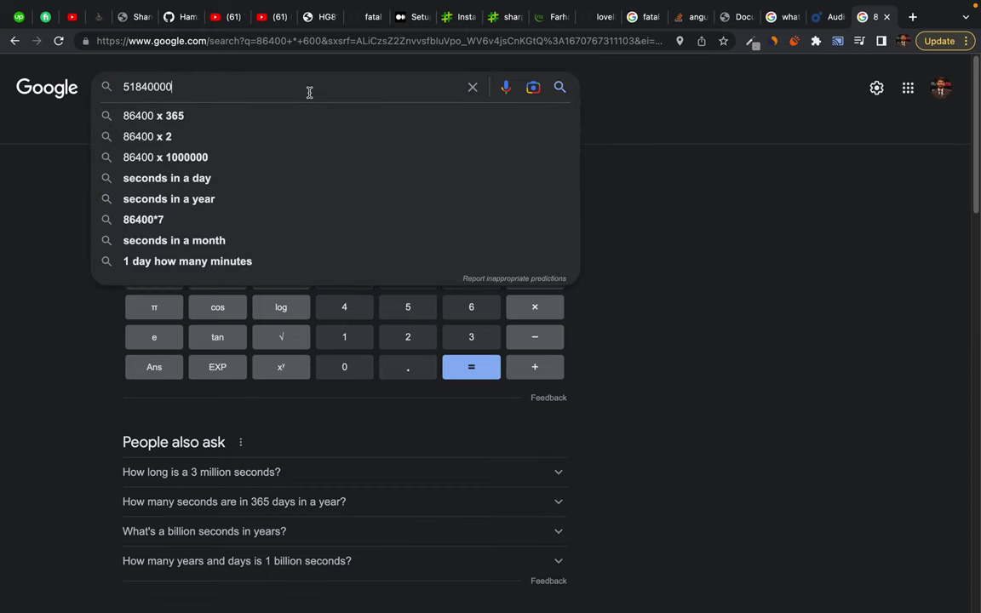
pyautogui.press('Return')
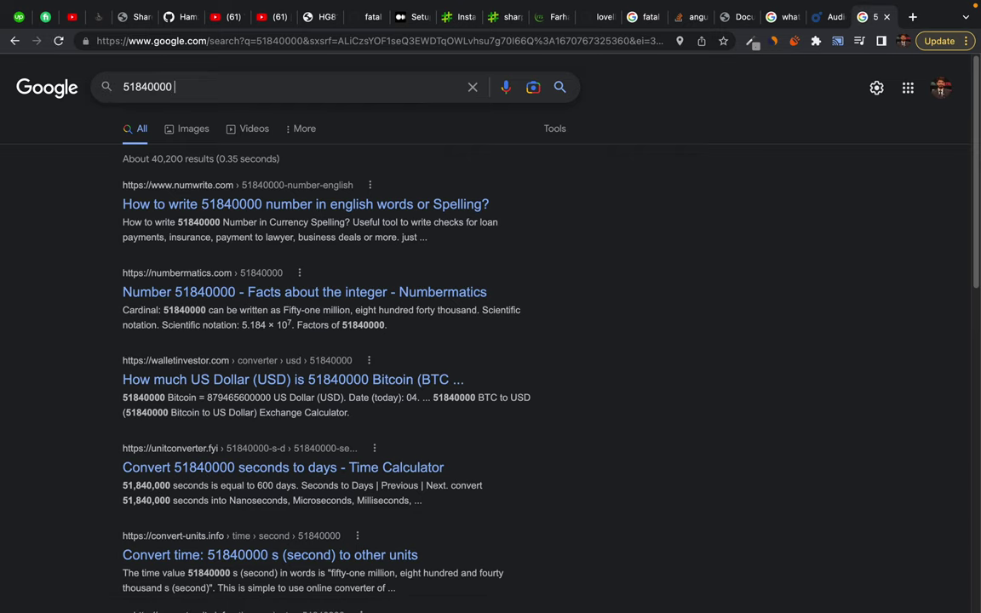
pyautogui.write('/ 8')
pyautogui.press('Return')
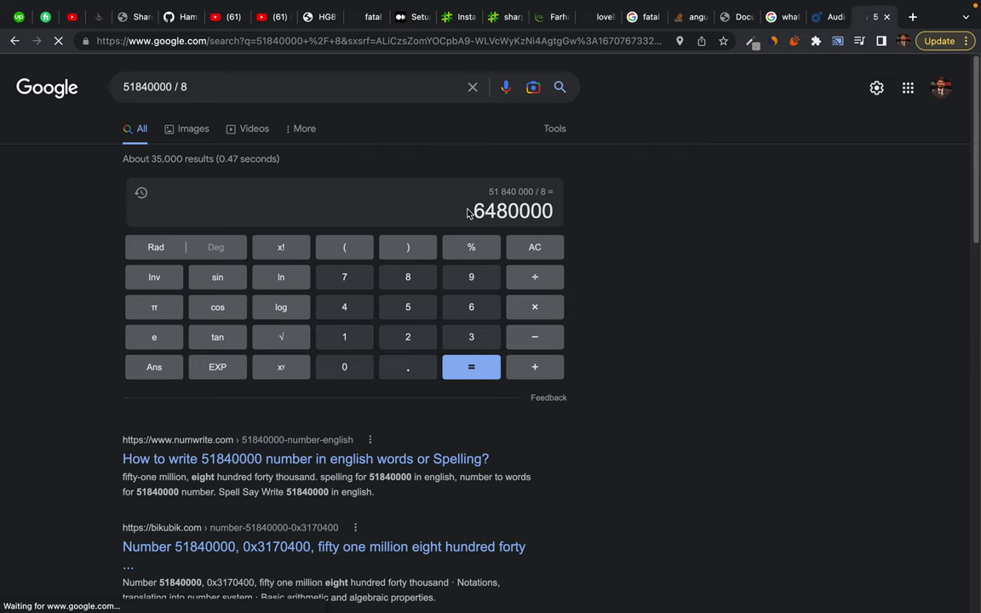
# Copy the 6480000 result into the search box and search for it
pyautogui.doubleClick(505, 207)
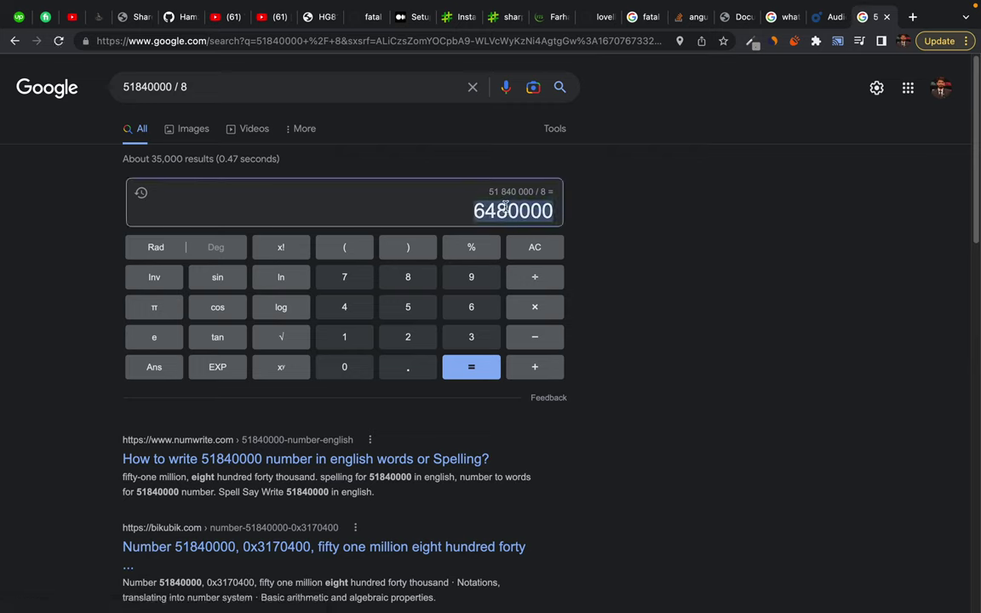
pyautogui.click(507, 208)
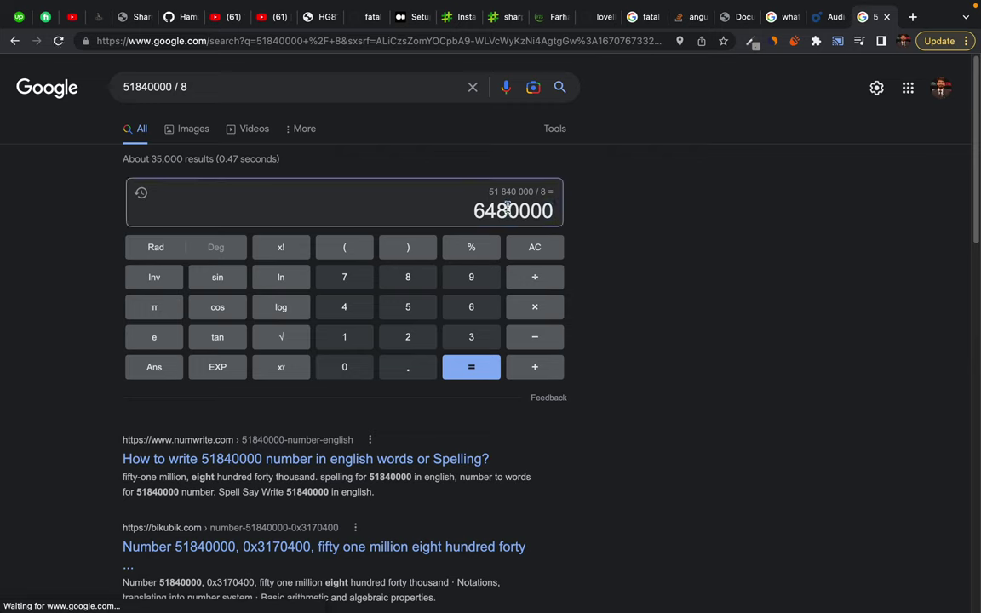
pyautogui.doubleClick(511, 209)
pyautogui.hotkey('ctrl', 'c')
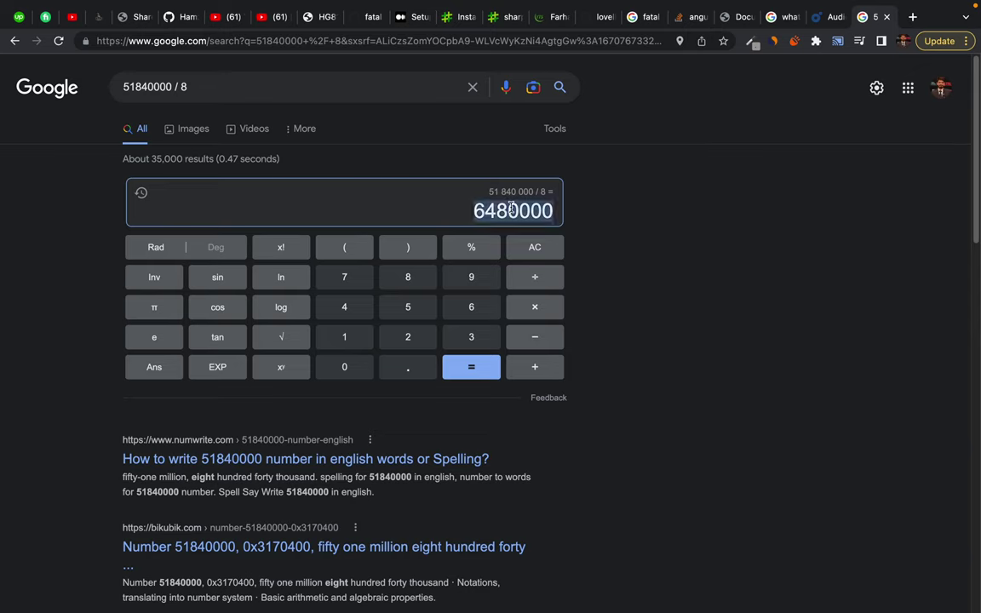
pyautogui.click(273, 91)
pyautogui.hotkey('ctrl', 'a')
pyautogui.hotkey('ctrl', 'v')
pyautogui.press('Return')
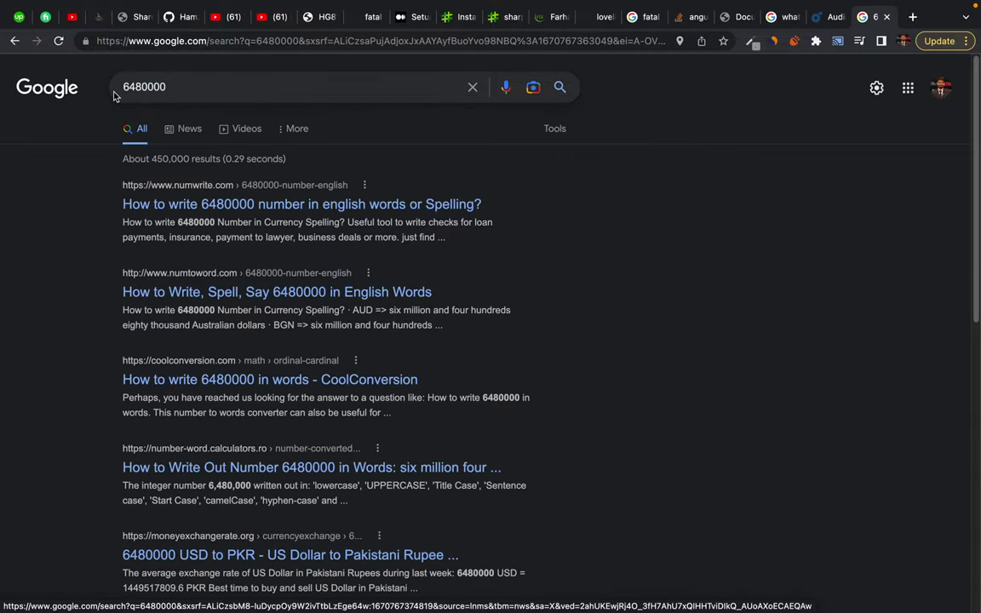
# Review the 6480000 results and query, then dismiss the search suggestions
pyautogui.scroll(-15, 103, 82)
pyautogui.scroll(15, 103, 82)
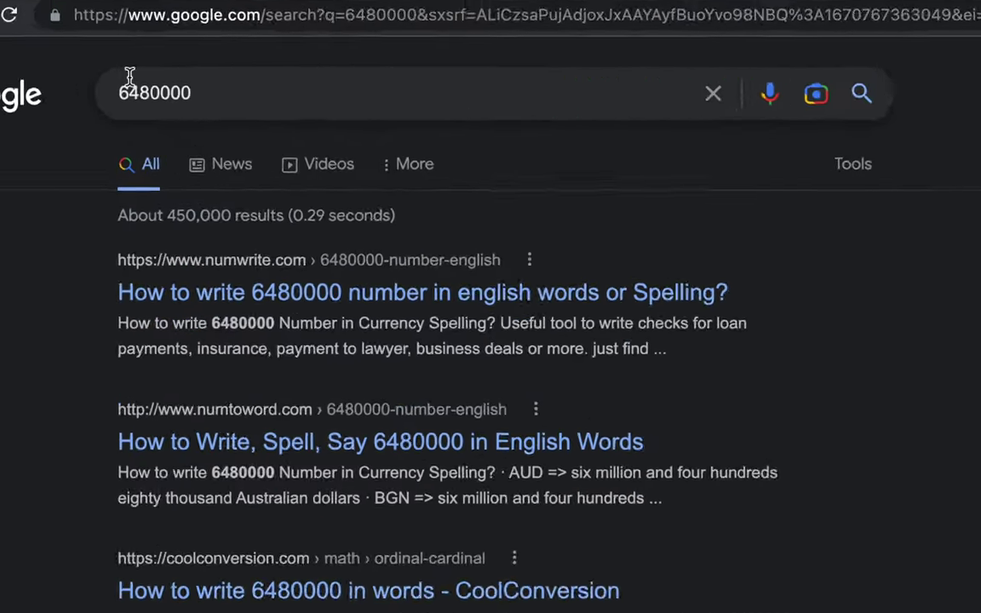
pyautogui.moveTo(167, 88); pyautogui.dragTo(161, 87)
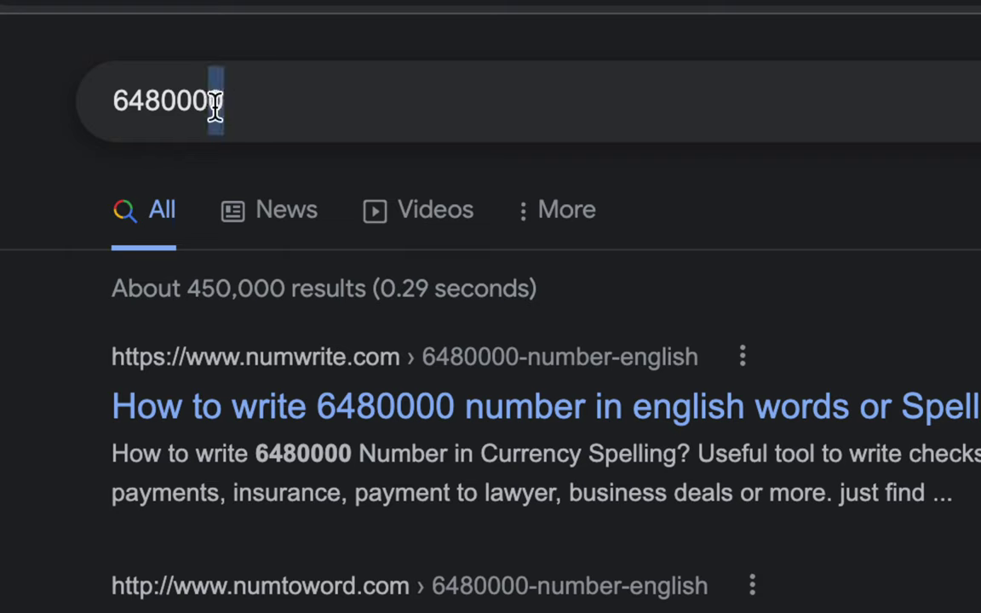
pyautogui.moveTo(216, 103); pyautogui.dragTo(114, 94)
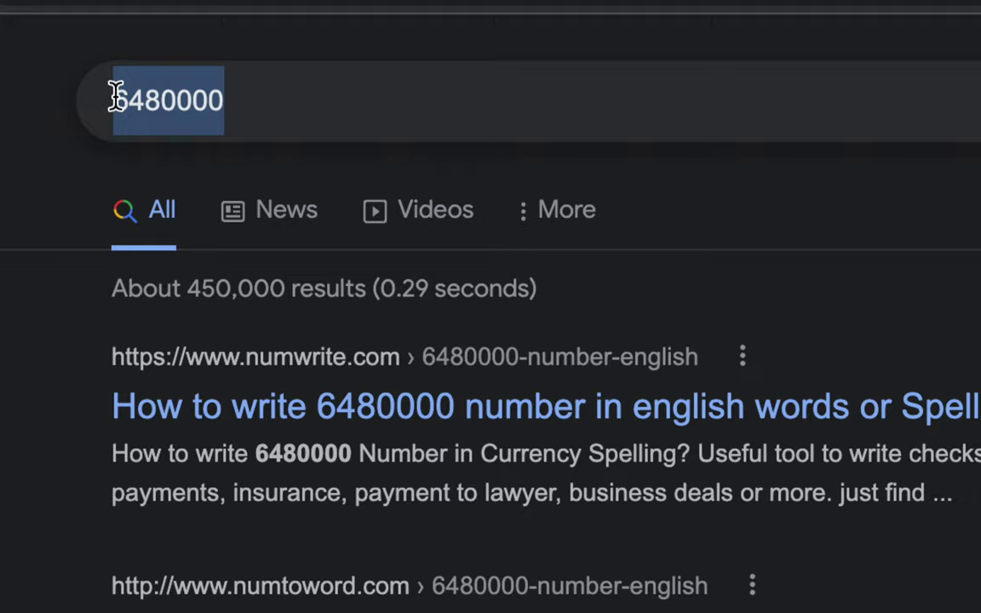
pyautogui.click(328, 98)
pyautogui.click(230, 57)
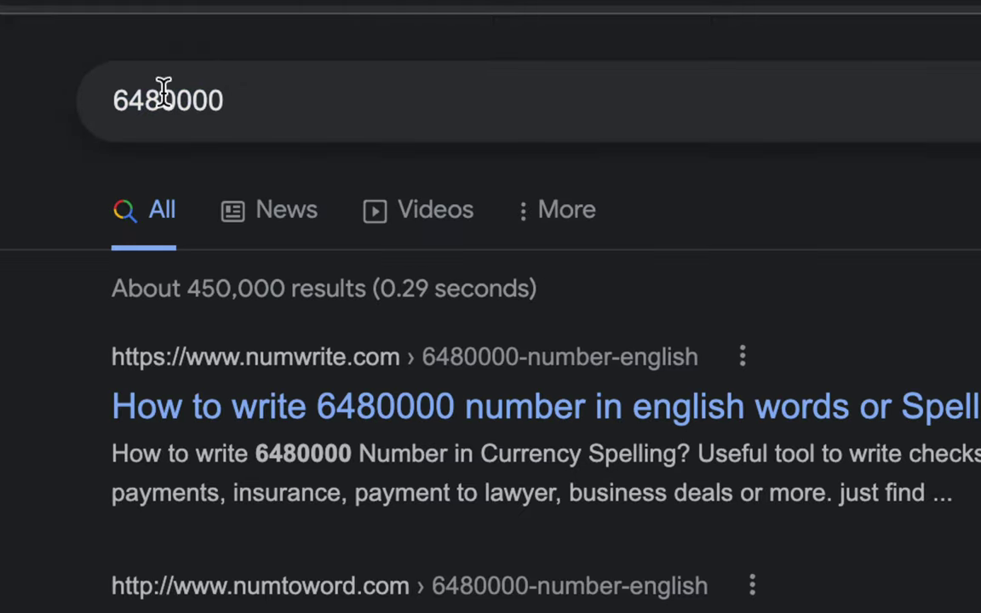
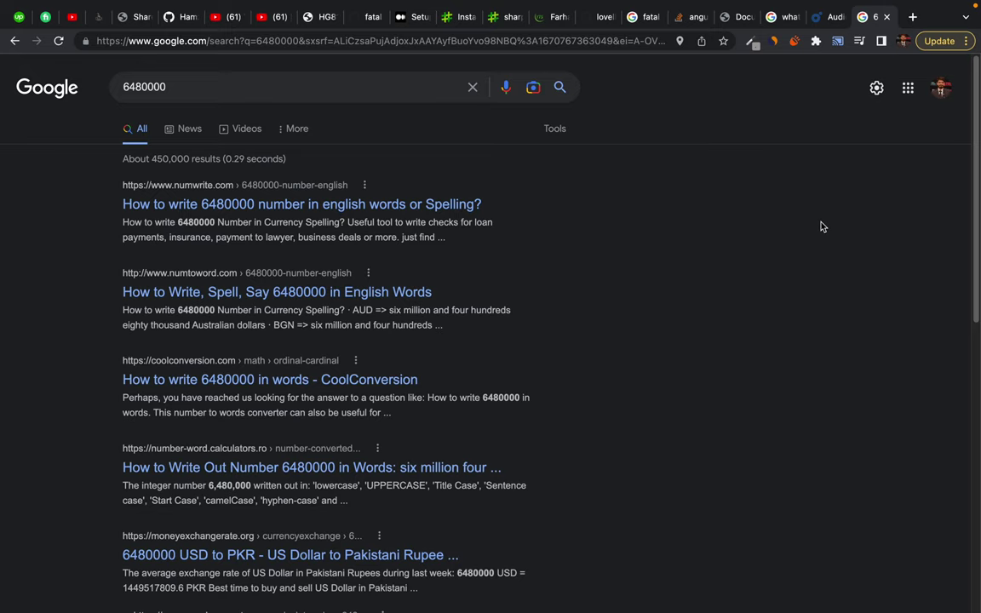
# Close the leftover search results and audio file size calculator tabs
pyautogui.press('super+w')
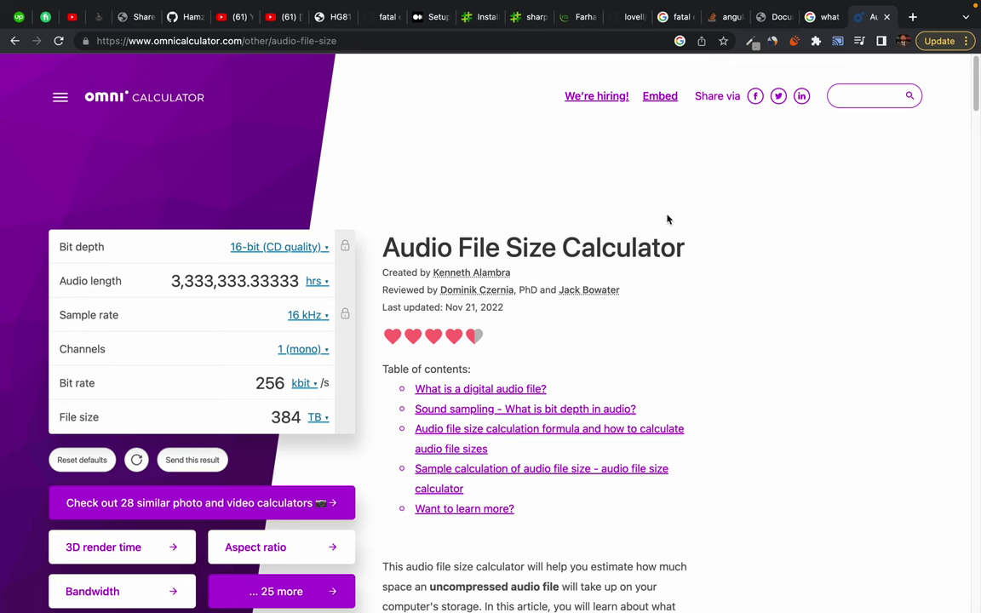
pyautogui.press('super+w')
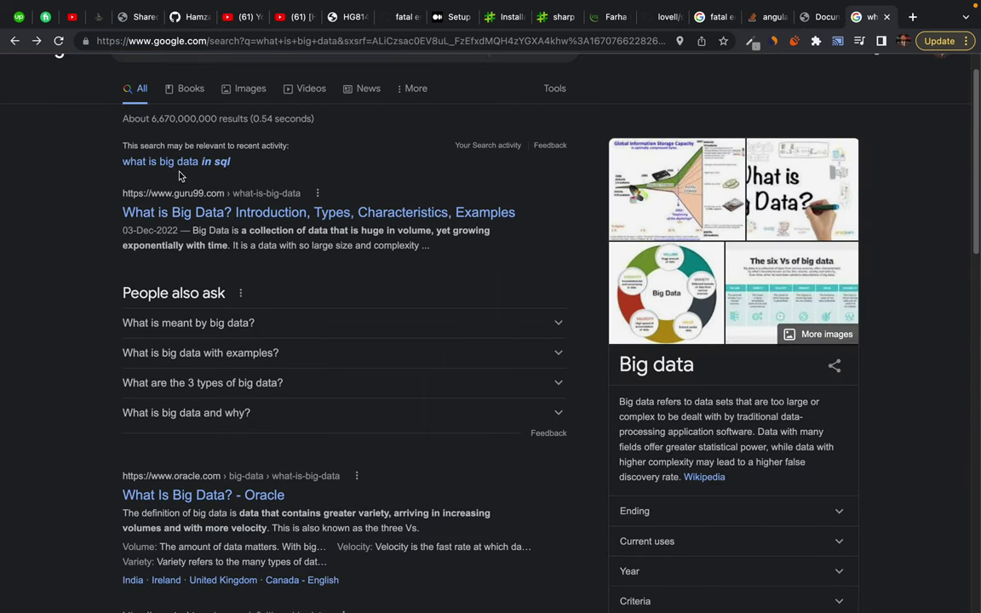
pyautogui.scroll(-1, 67, 178)
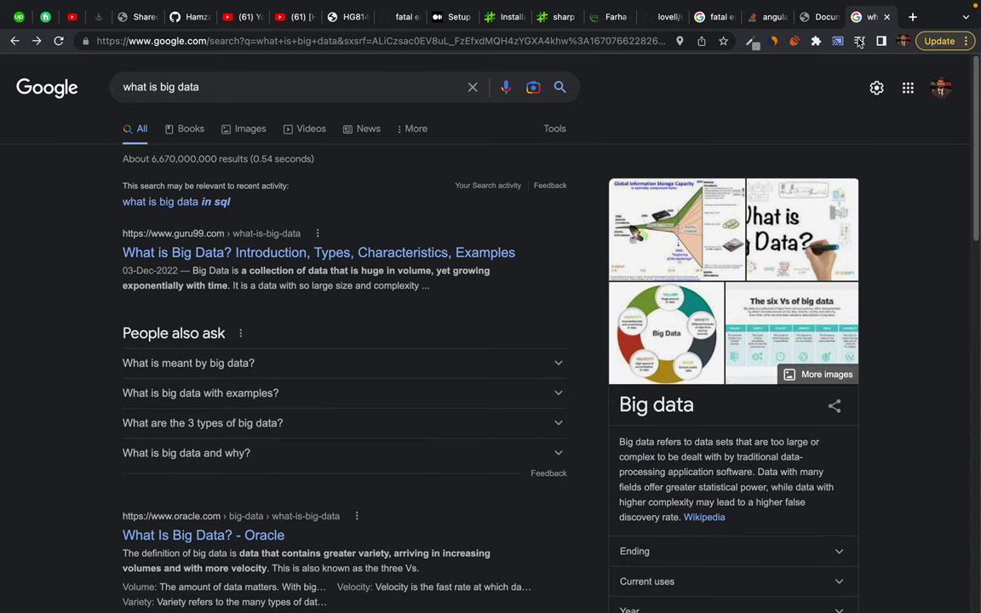
# Go to mongodb.com to reach the MongoDB account login page
pyautogui.click(637, 40)
pyautogui.write('mongo')
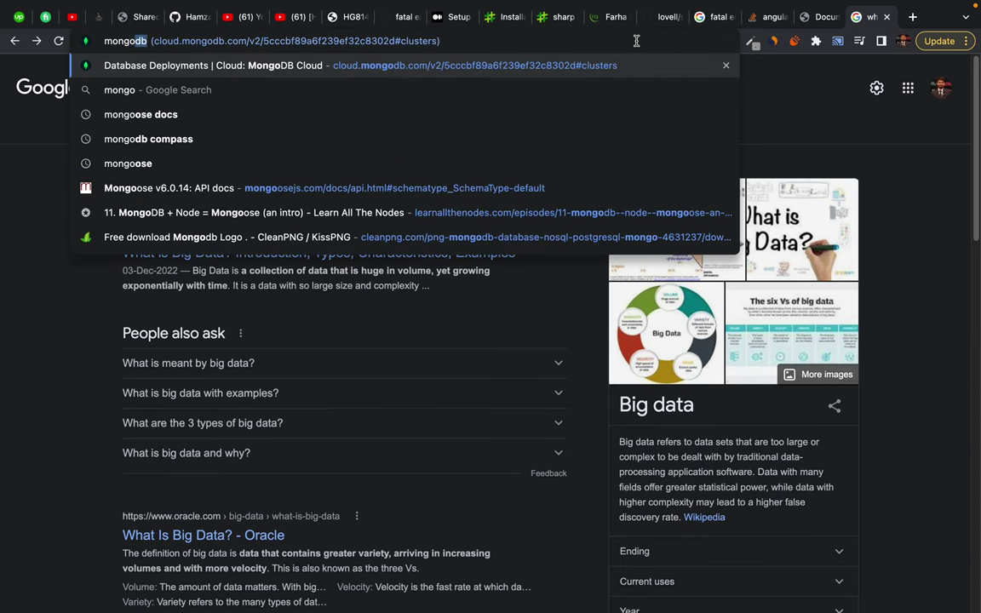
pyautogui.write('db.com')
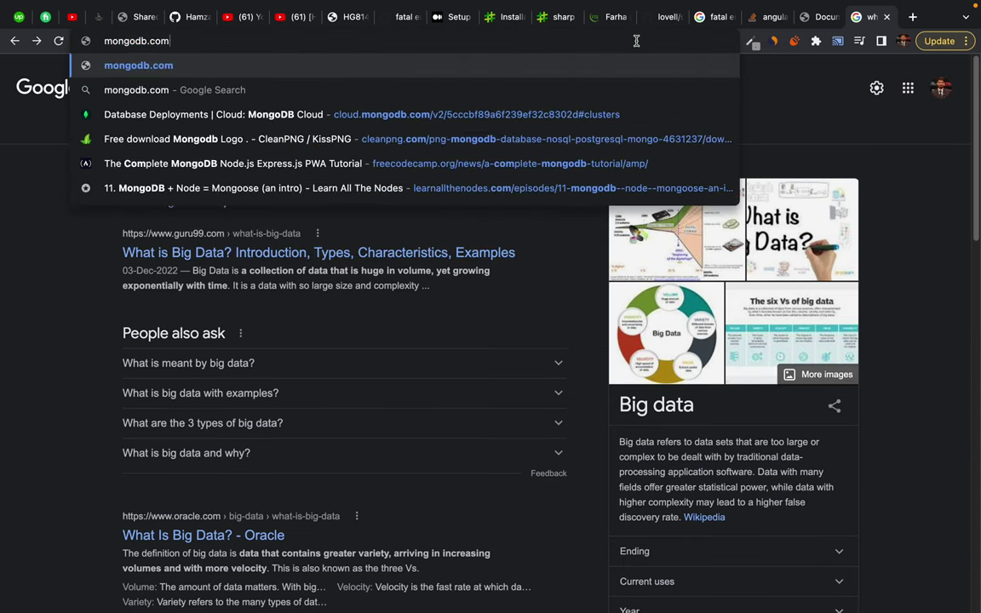
pyautogui.press('Return')
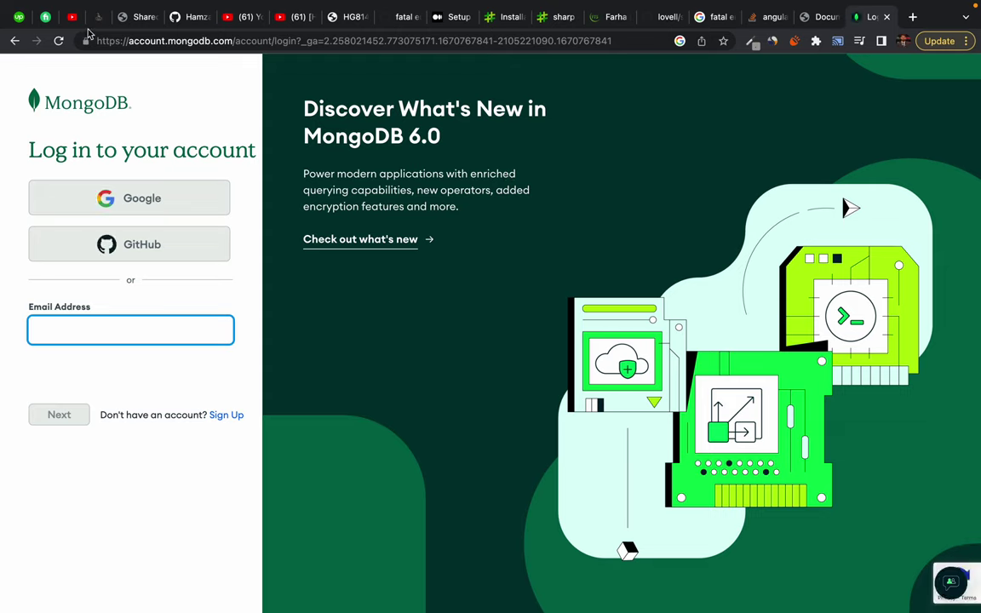
# Sign in to MongoDB Atlas with Google, choosing the first listed account
pyautogui.click(128, 198)
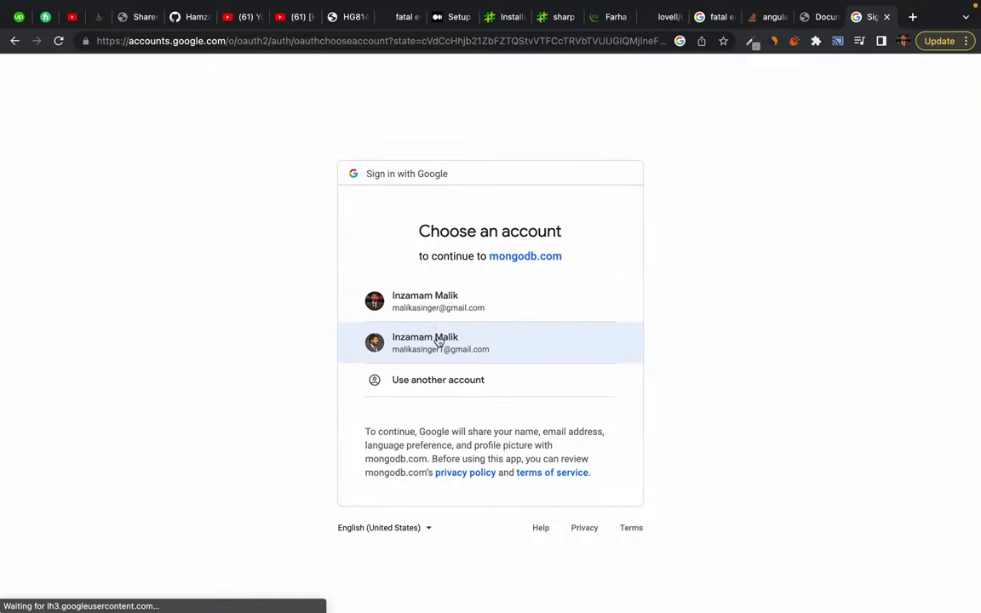
pyautogui.click(436, 308)
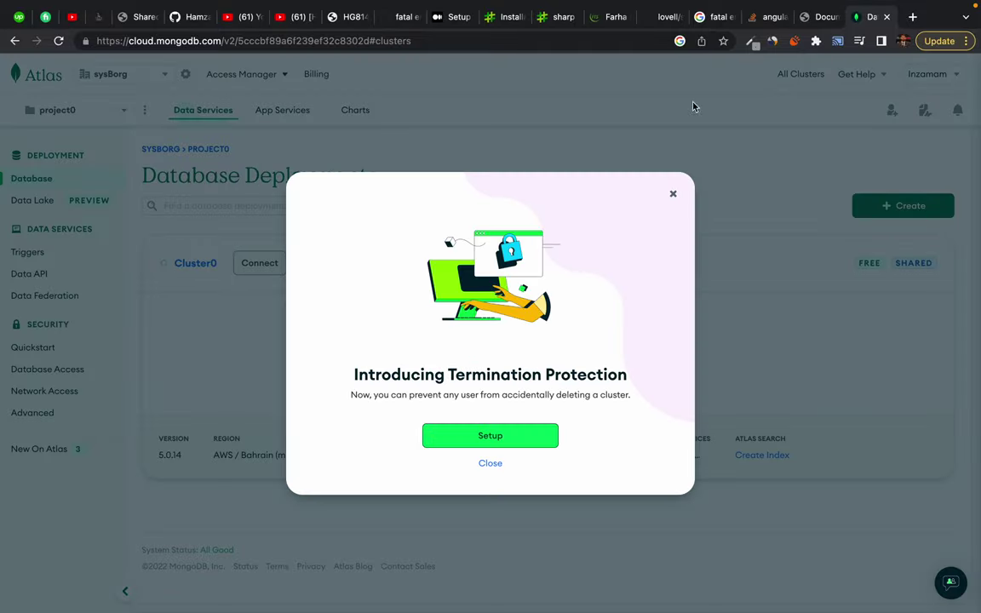
# Dismiss the Termination Protection announcement, then highlight the Database Deployments heading and Cluster0 name
pyautogui.click(675, 194)
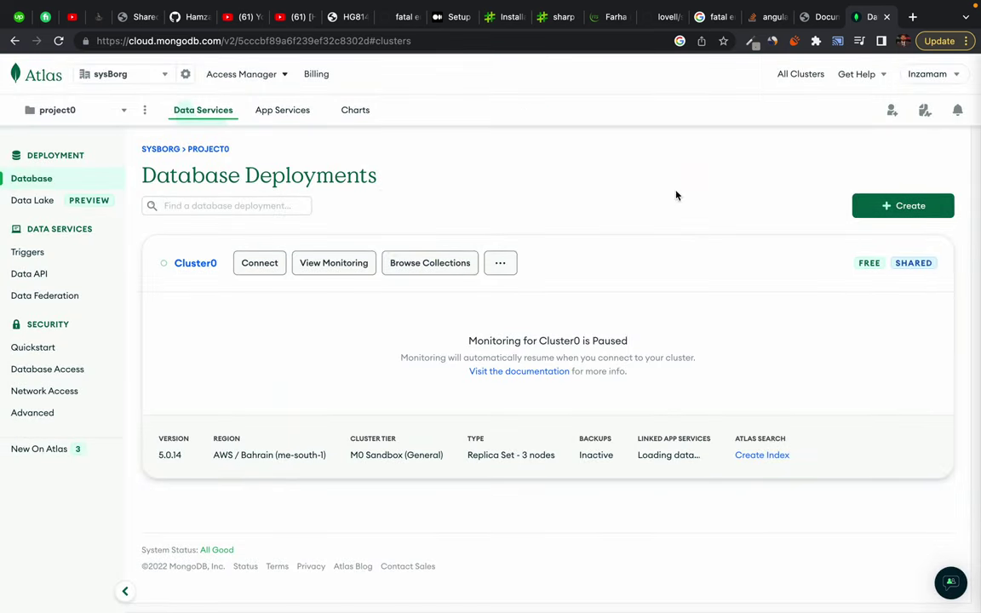
pyautogui.tripleClick(345, 176)
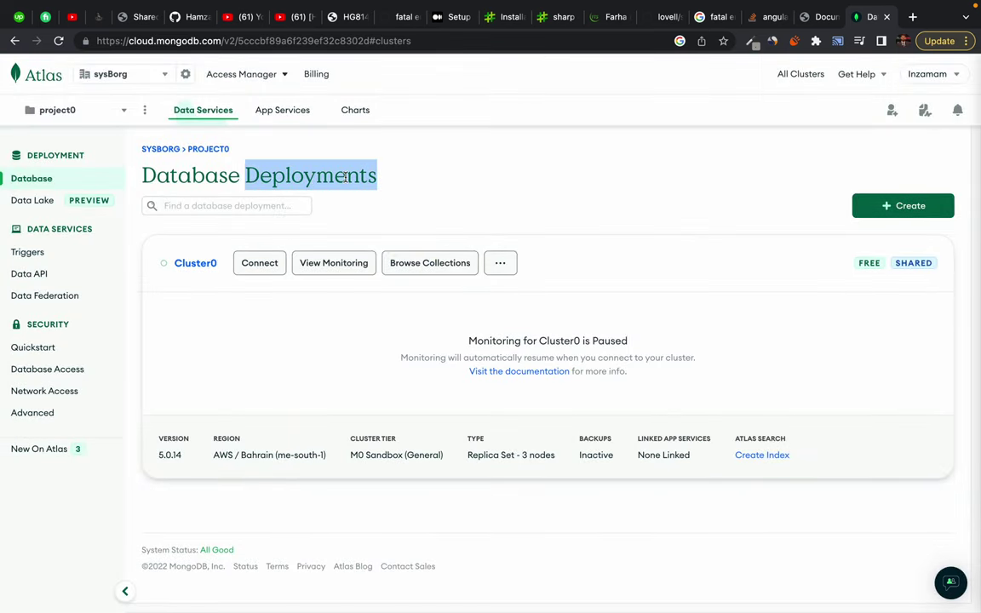
pyautogui.click(345, 176)
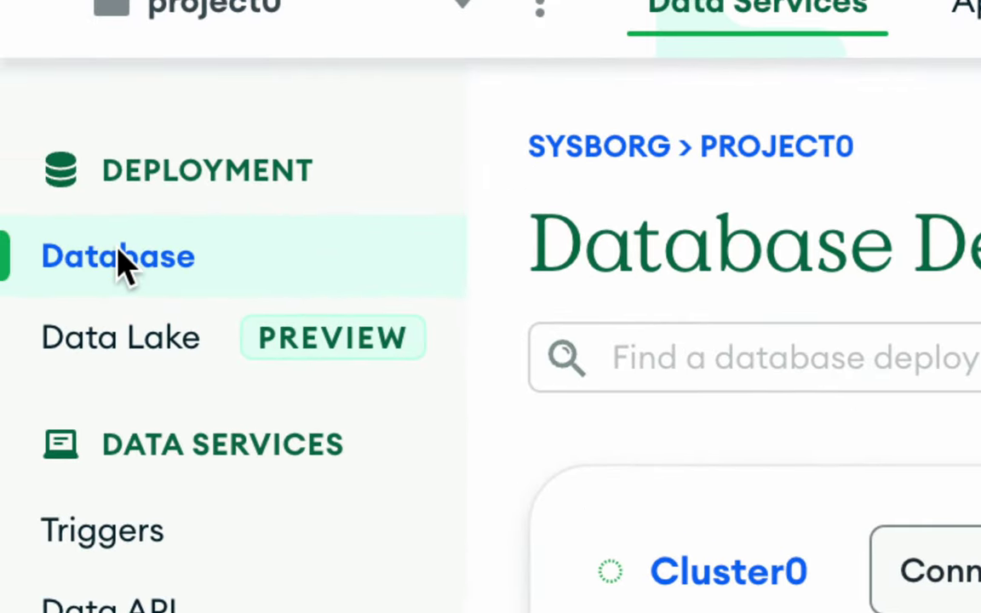
pyautogui.moveTo(224, 364)
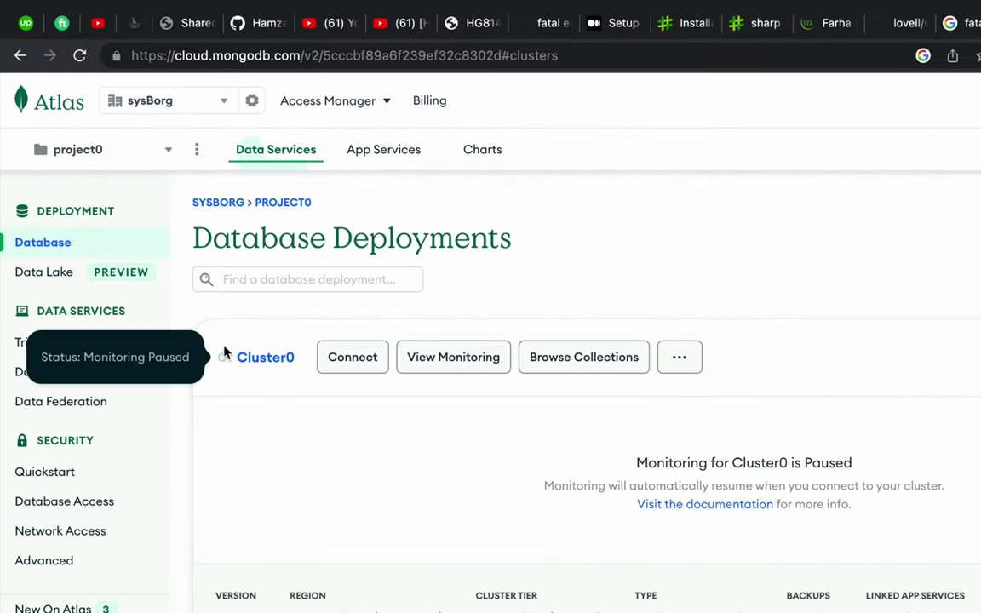
pyautogui.moveTo(224, 351); pyautogui.dragTo(318, 385)
pyautogui.click(287, 395)
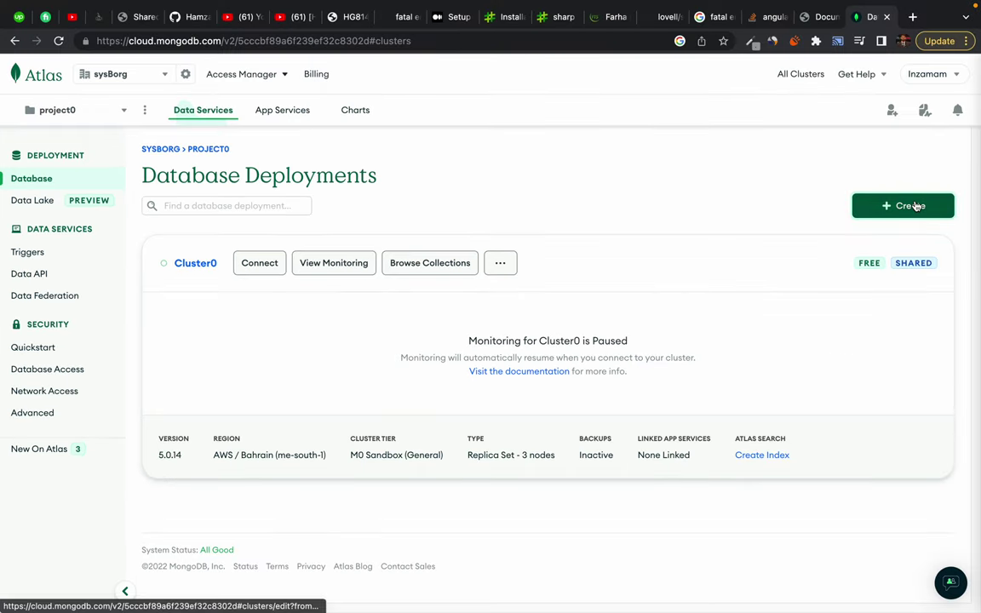
pyautogui.click(886, 205)
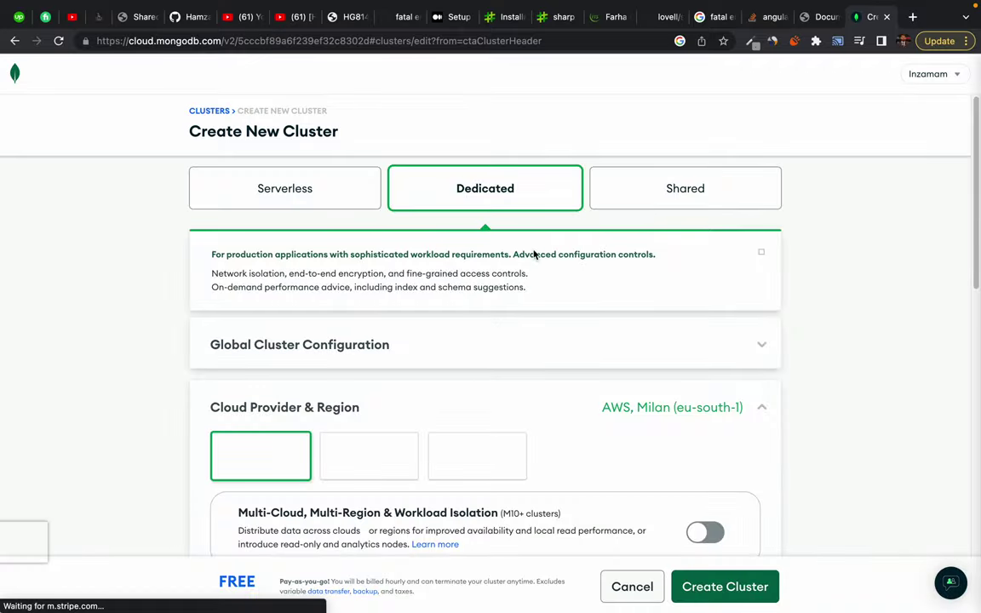
pyautogui.scroll(-10, 189, 281)
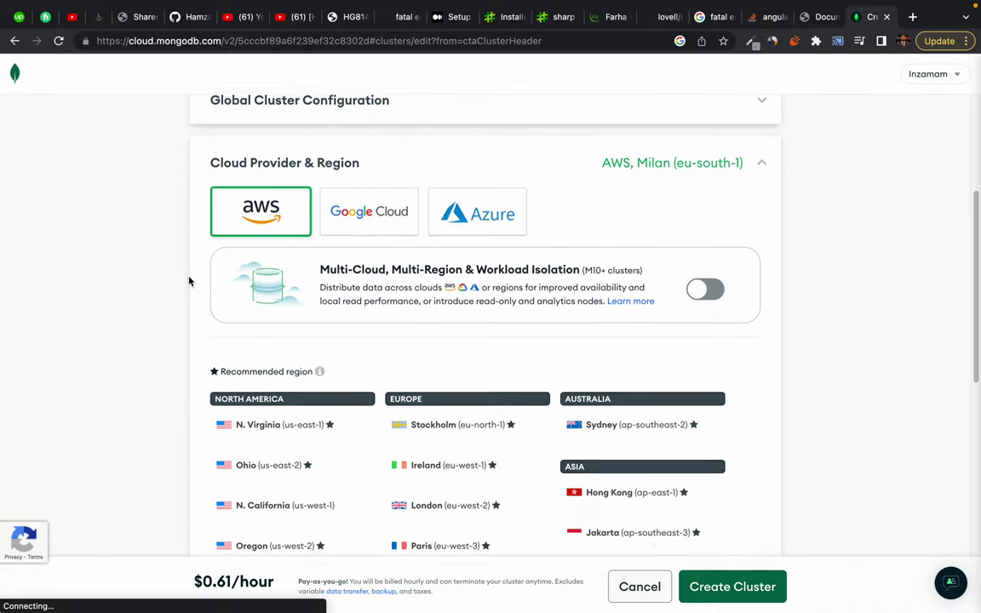
pyautogui.scroll(-8, 189, 281)
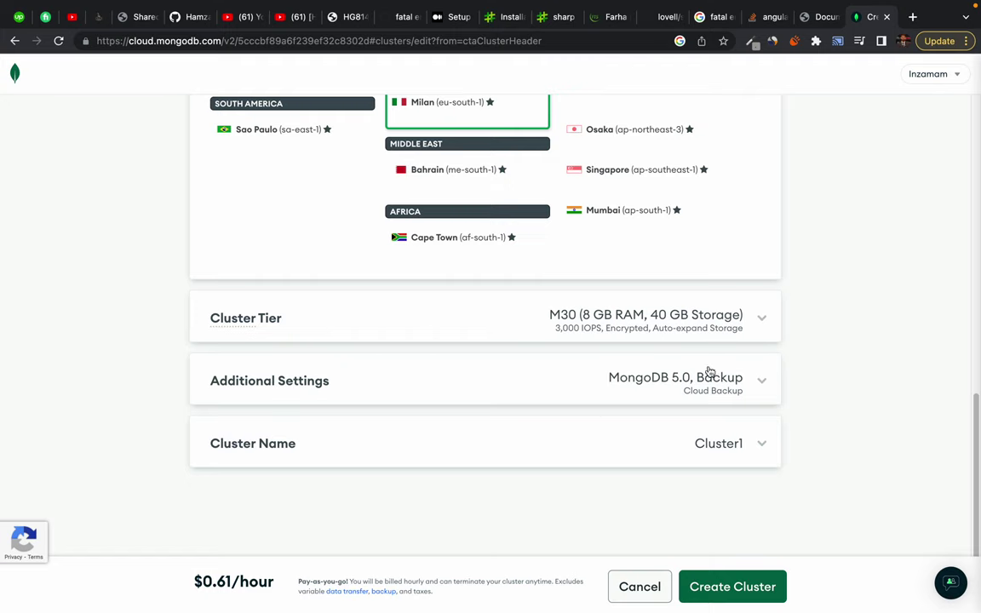
pyautogui.click(618, 322)
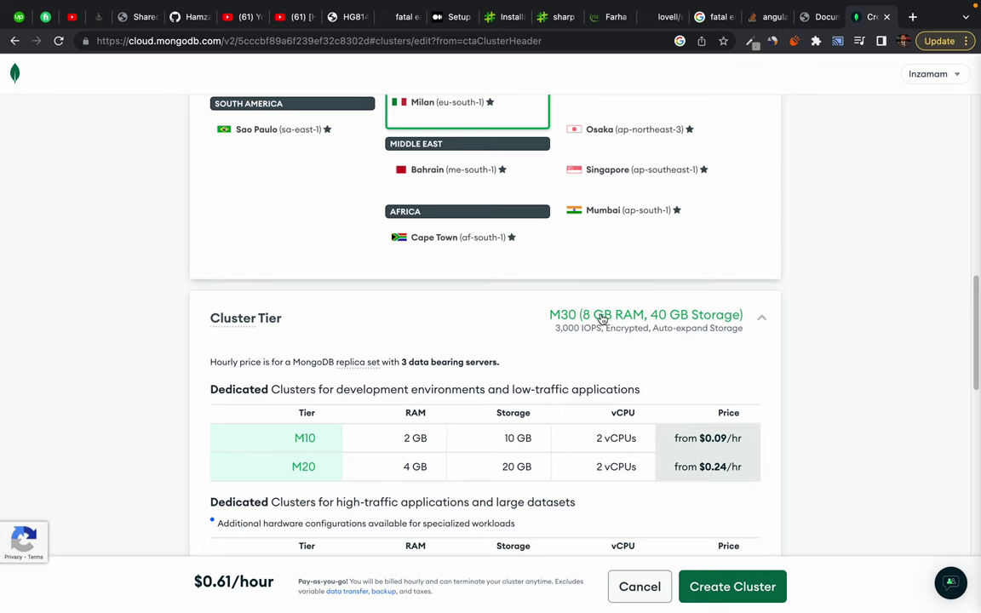
pyautogui.scroll(-3, 522, 425)
pyautogui.scroll(-3, 855, 399)
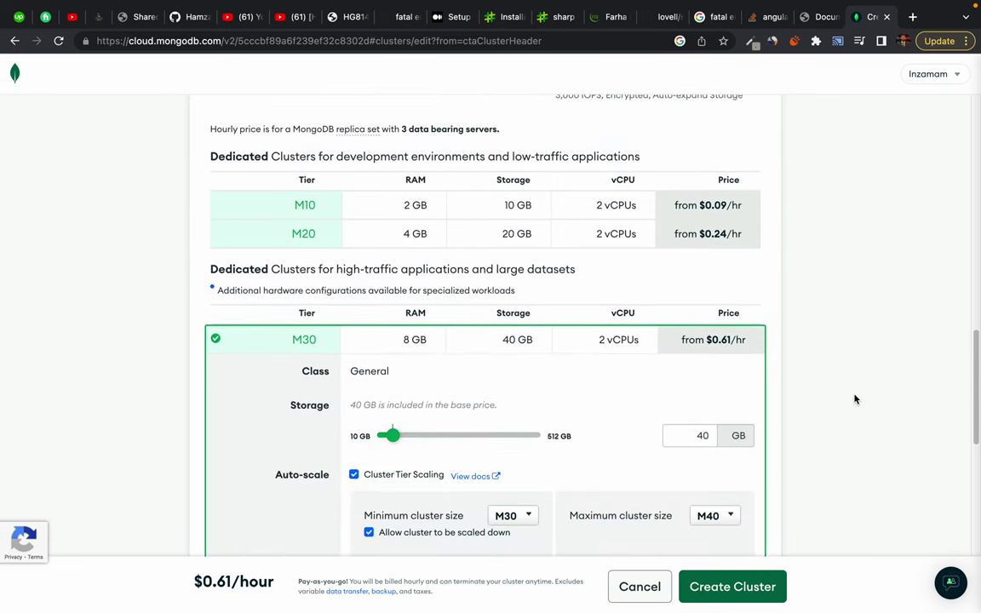
pyautogui.scroll(15, 510, 300)
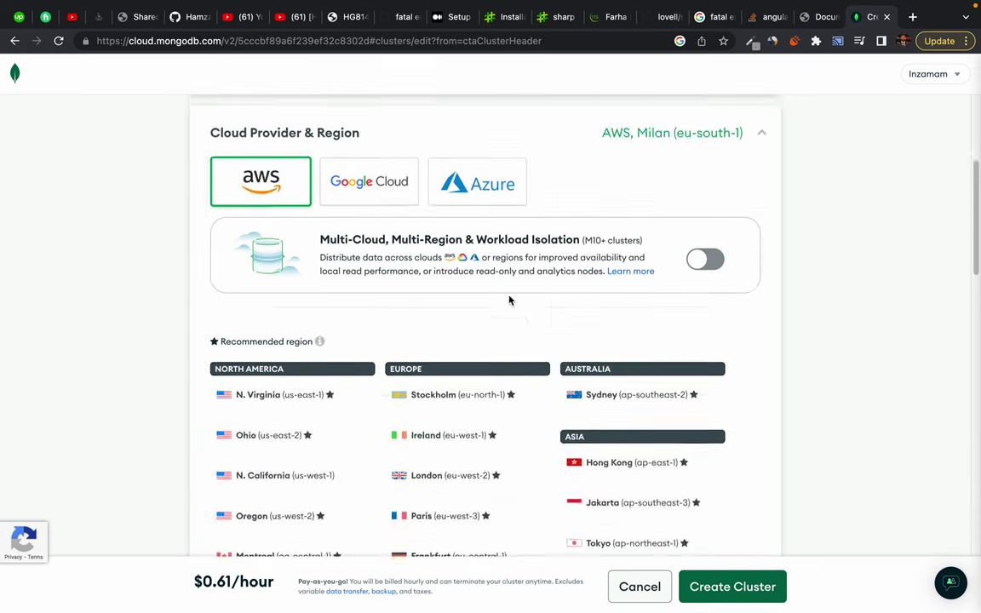
pyautogui.click(15, 40)
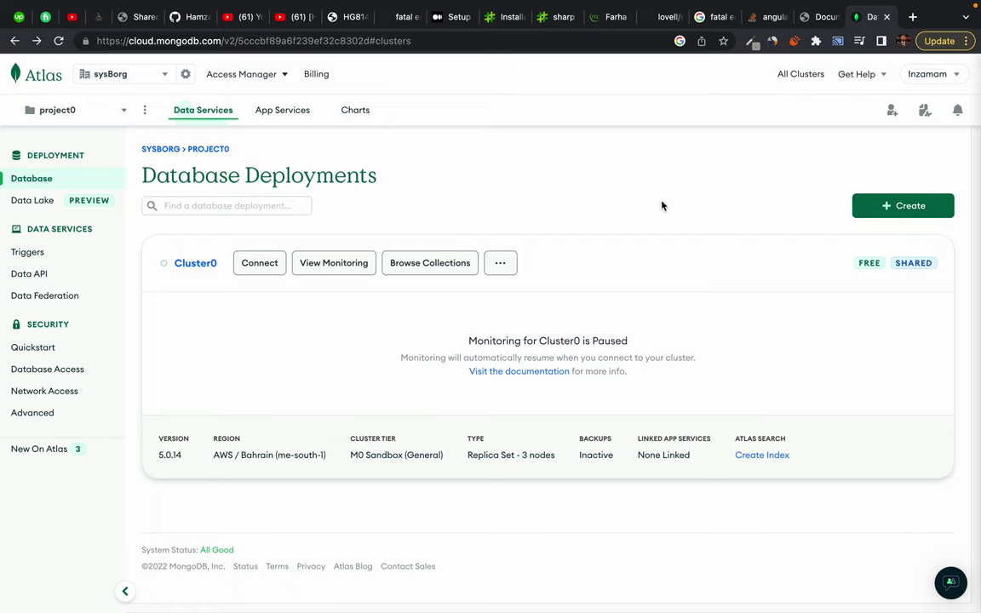
pyautogui.moveTo(160, 241); pyautogui.dragTo(760, 357)
pyautogui.click(761, 358)
pyautogui.click(504, 268)
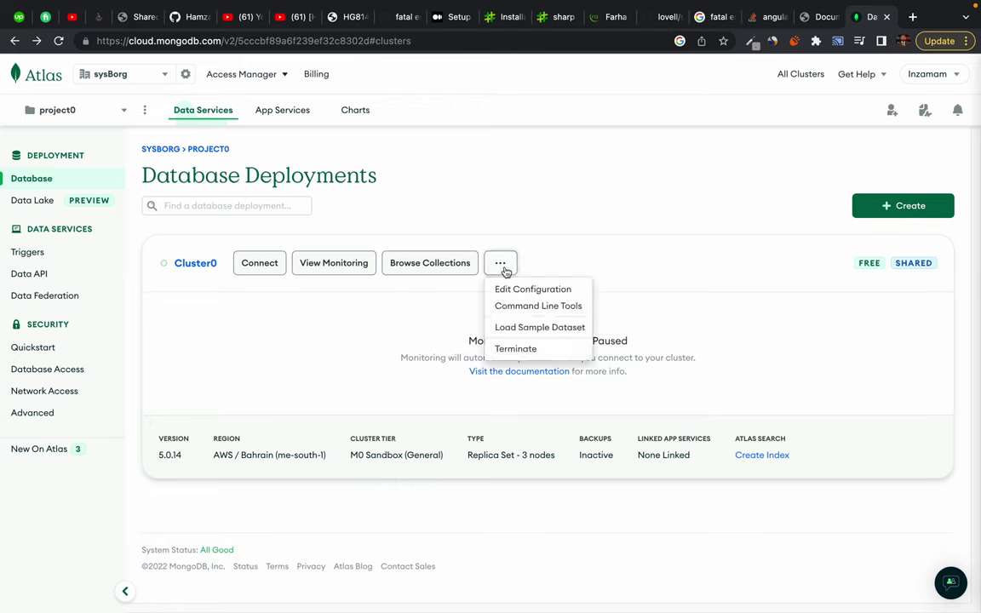
pyautogui.click(155, 329)
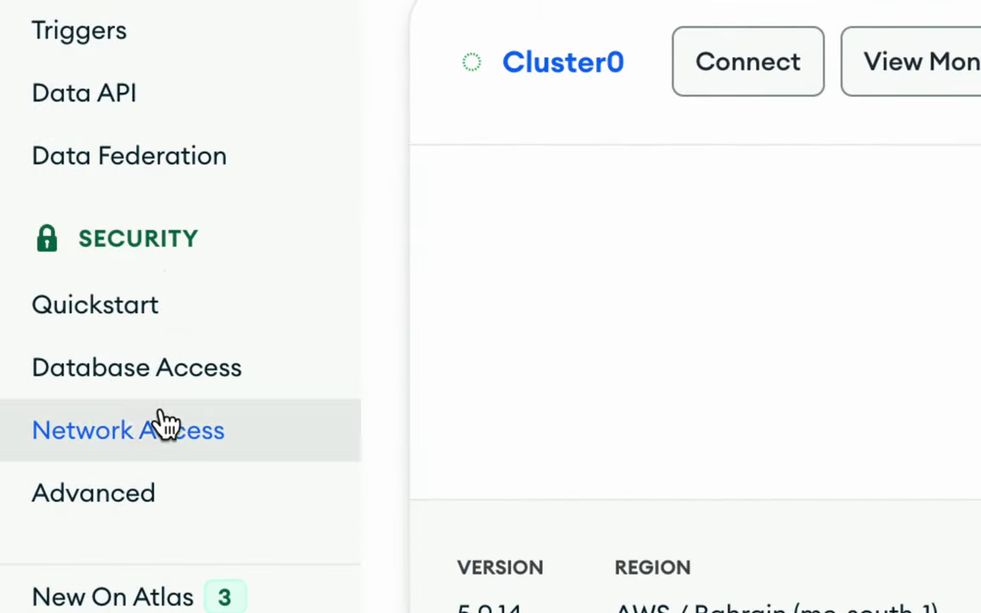
# Open Network Access and start adding an IP access list entry, then cancel it
pyautogui.click(126, 432)
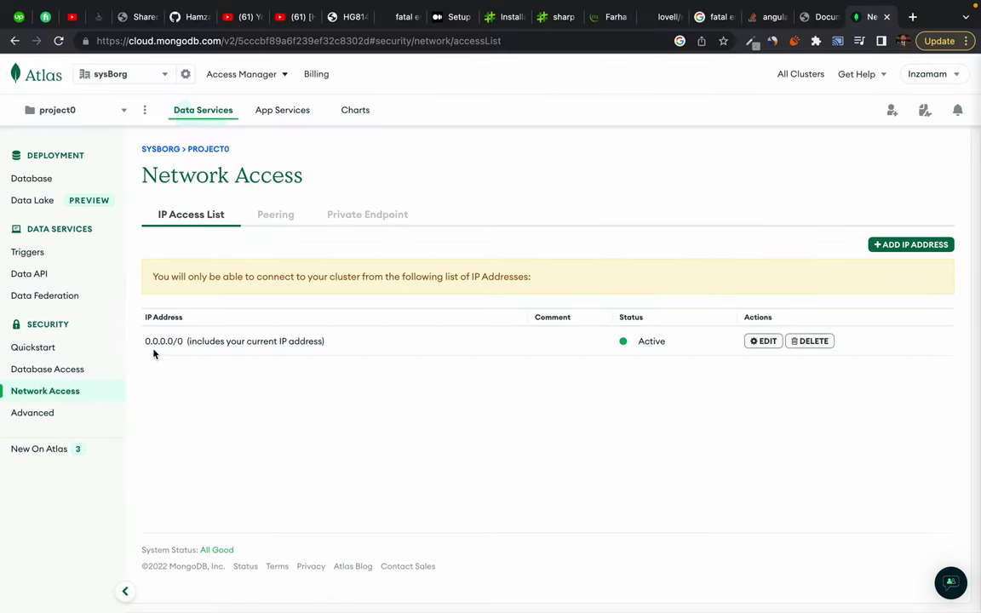
pyautogui.moveTo(143, 340); pyautogui.dragTo(228, 333)
pyautogui.click(911, 248)
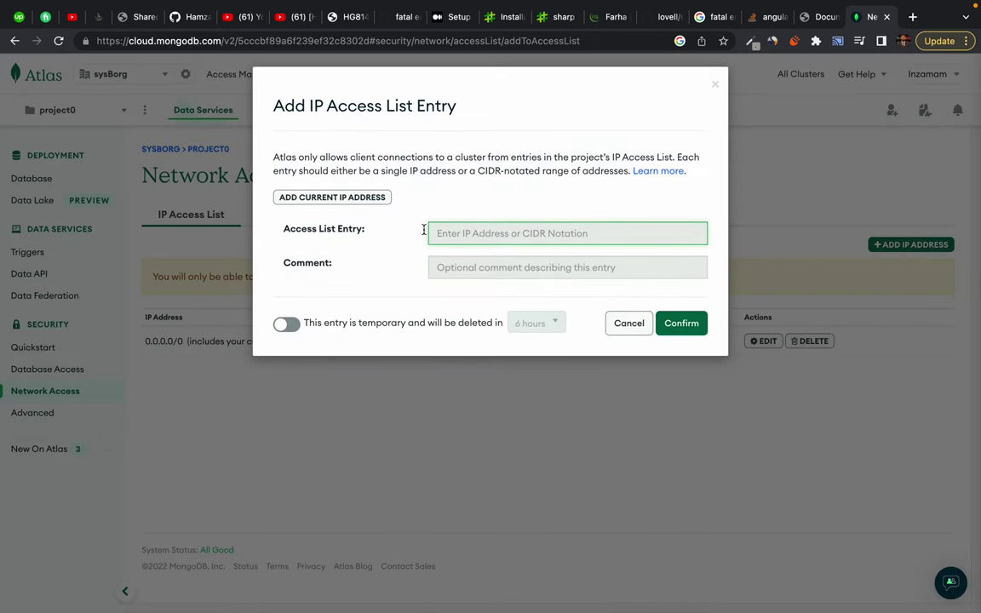
pyautogui.click(630, 324)
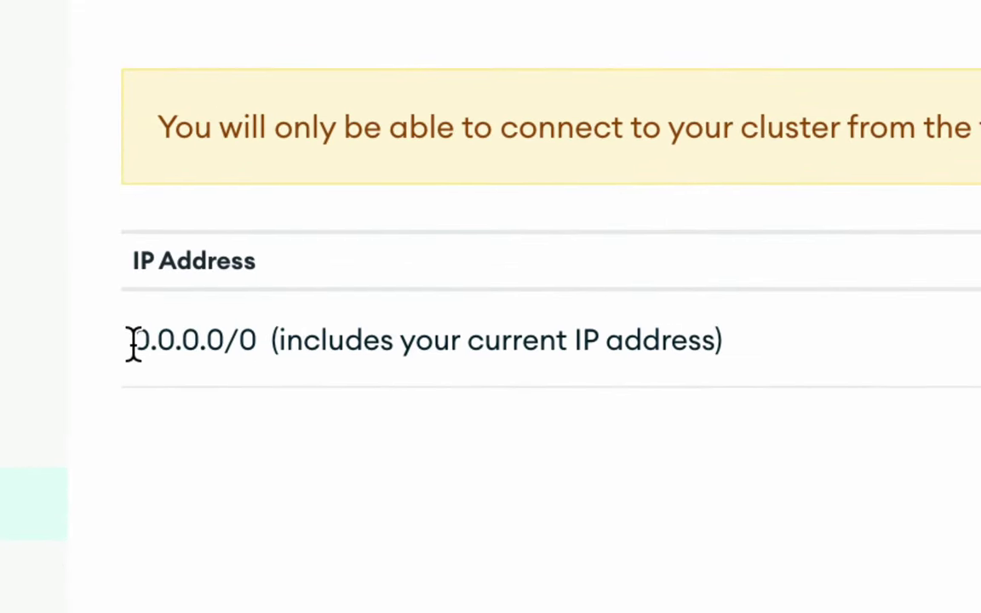
# Highlight the active 0.0.0.0/0 access list entry several times while reviewing it
pyautogui.moveTo(130, 345); pyautogui.dragTo(228, 344)
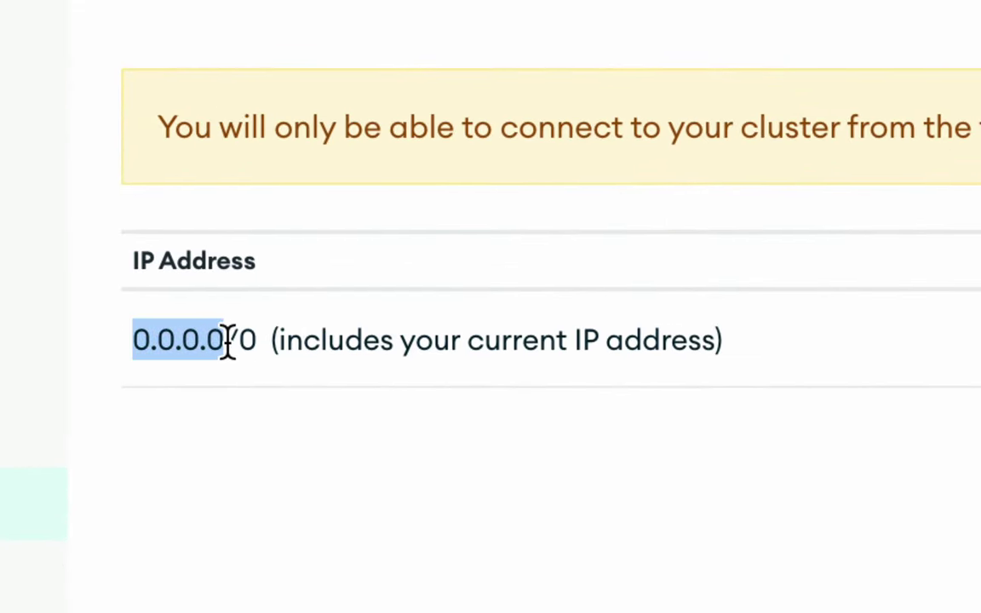
pyautogui.click(239, 344)
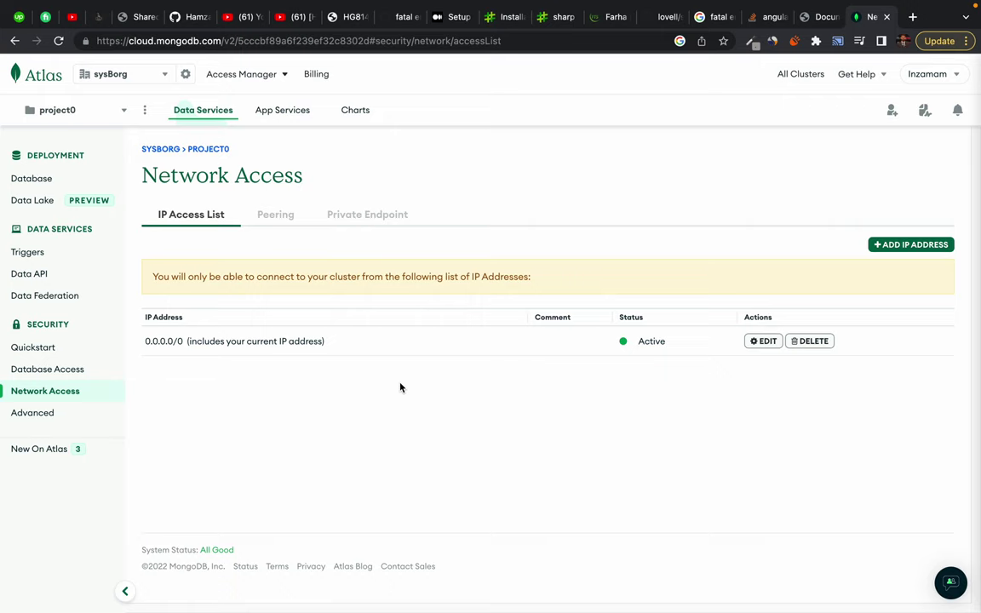
pyautogui.moveTo(145, 343); pyautogui.dragTo(181, 345)
pyautogui.click(181, 346)
pyautogui.moveTo(145, 341); pyautogui.dragTo(183, 341)
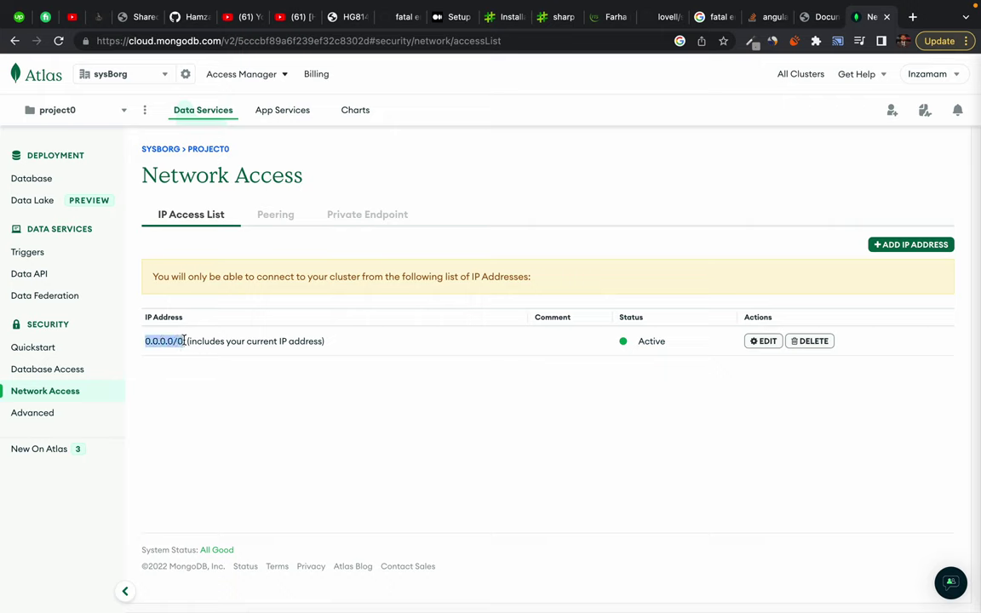
pyautogui.click(184, 341)
# Open Database Access and highlight both SCRAM users' names with readWriteAnyDatabase roles
pyautogui.click(44, 374)
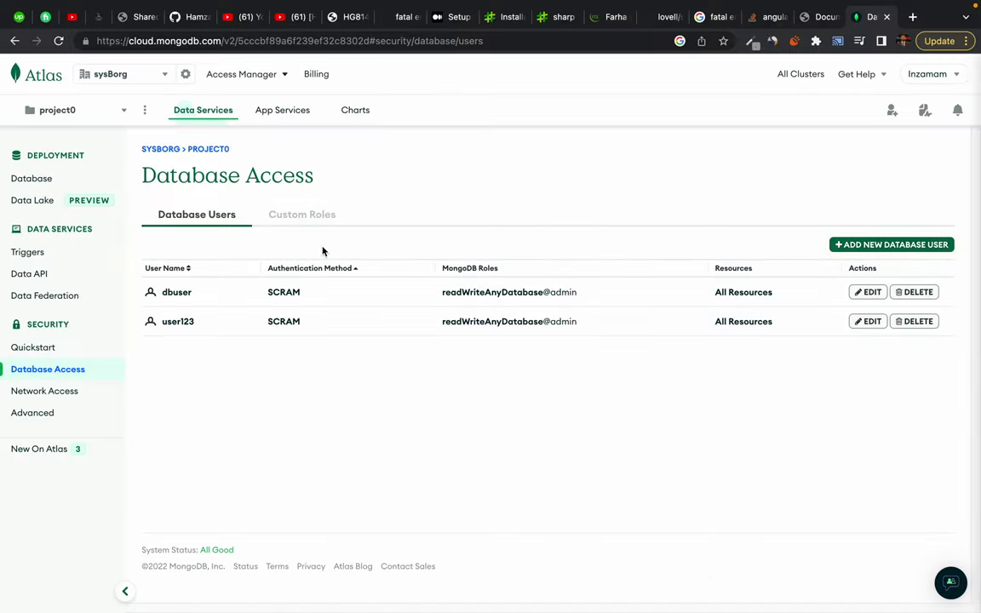
pyautogui.moveTo(160, 296); pyautogui.dragTo(269, 401)
pyautogui.click(269, 400)
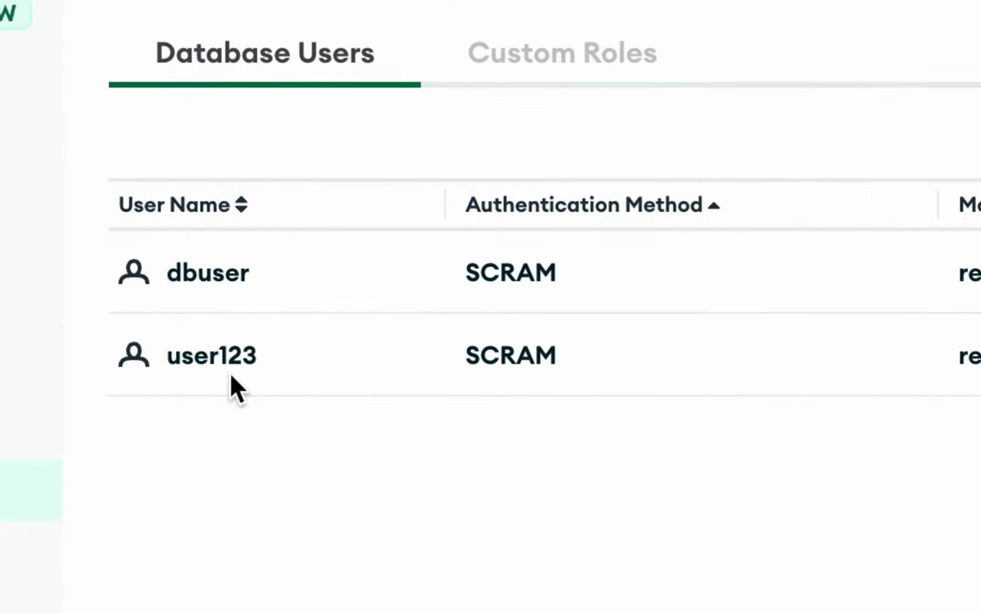
pyautogui.doubleClick(209, 358)
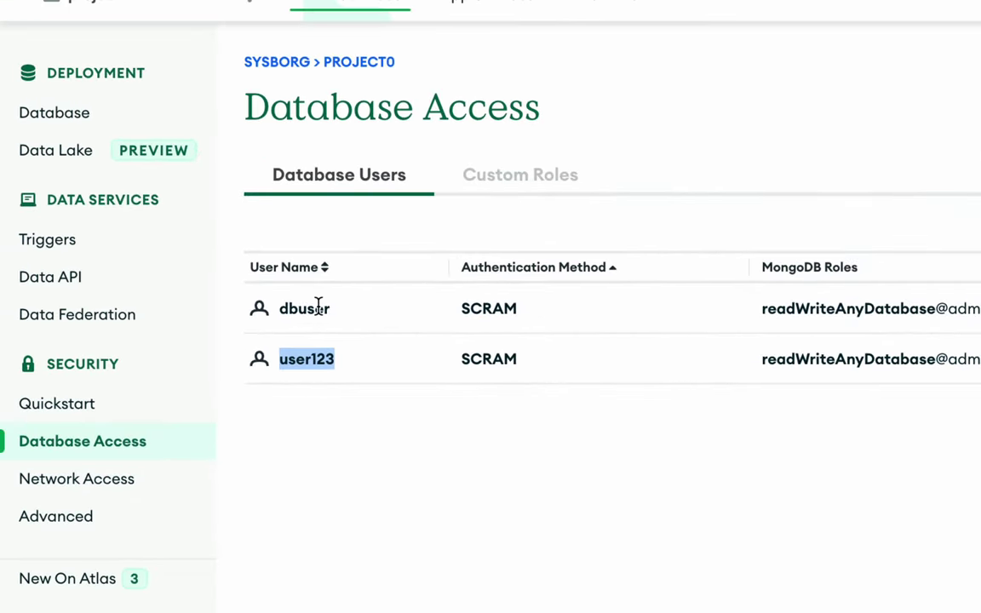
pyautogui.doubleClick(317, 306)
pyautogui.click(449, 457)
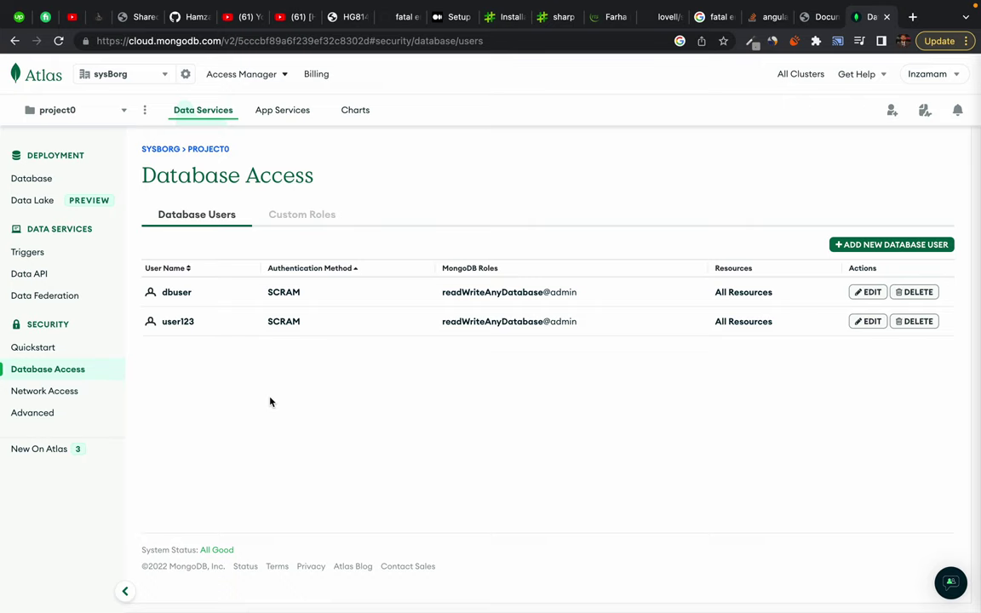
pyautogui.moveTo(160, 322); pyautogui.dragTo(206, 325)
pyautogui.click(208, 385)
# Return to Database Deployments and open Cluster0's Connect dialog
pyautogui.click(33, 180)
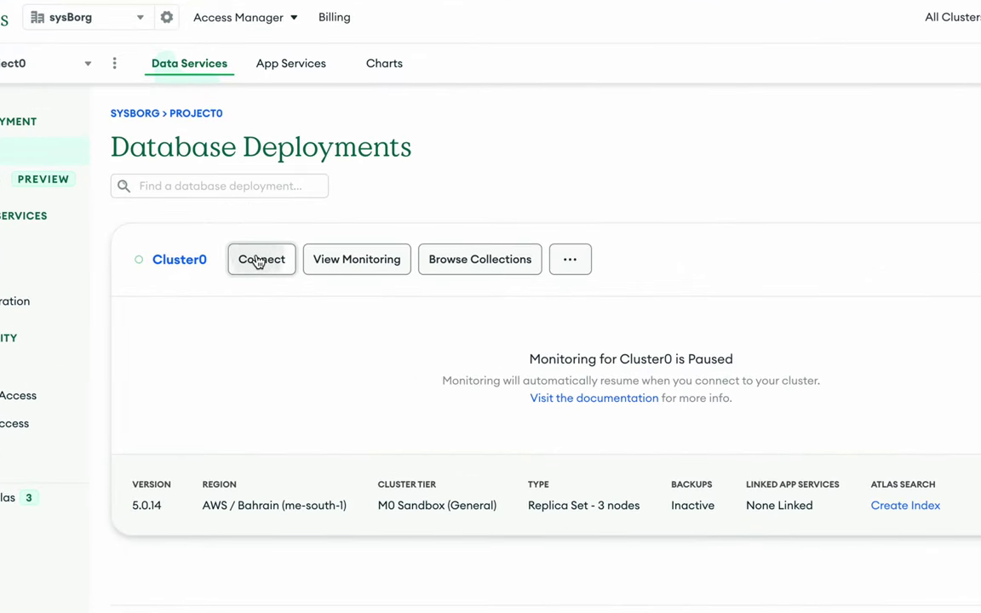
pyautogui.click(260, 260)
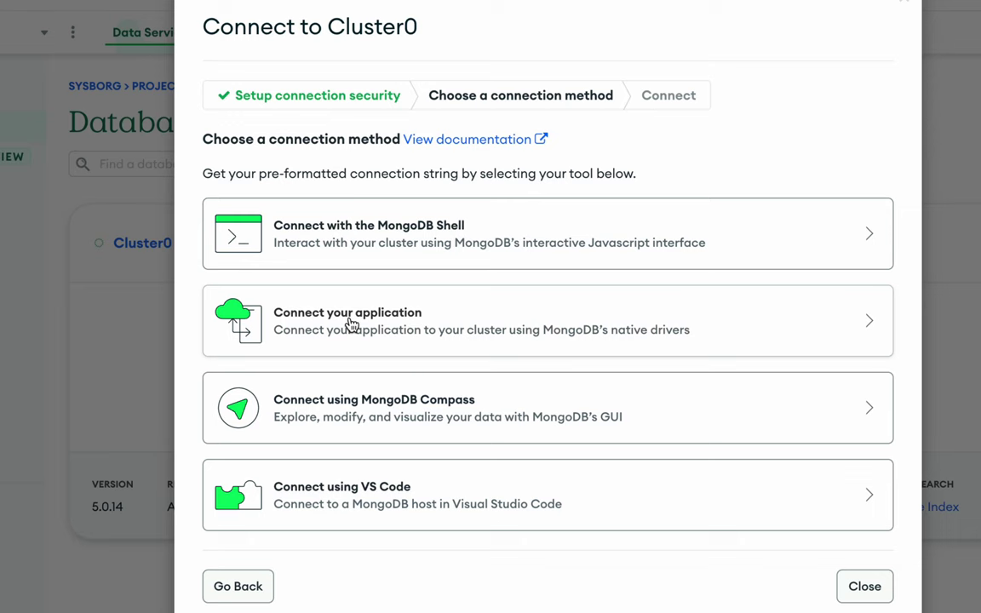
# Choose Connect your application with the Node.js driver, version 4.1 or later
pyautogui.click(351, 325)
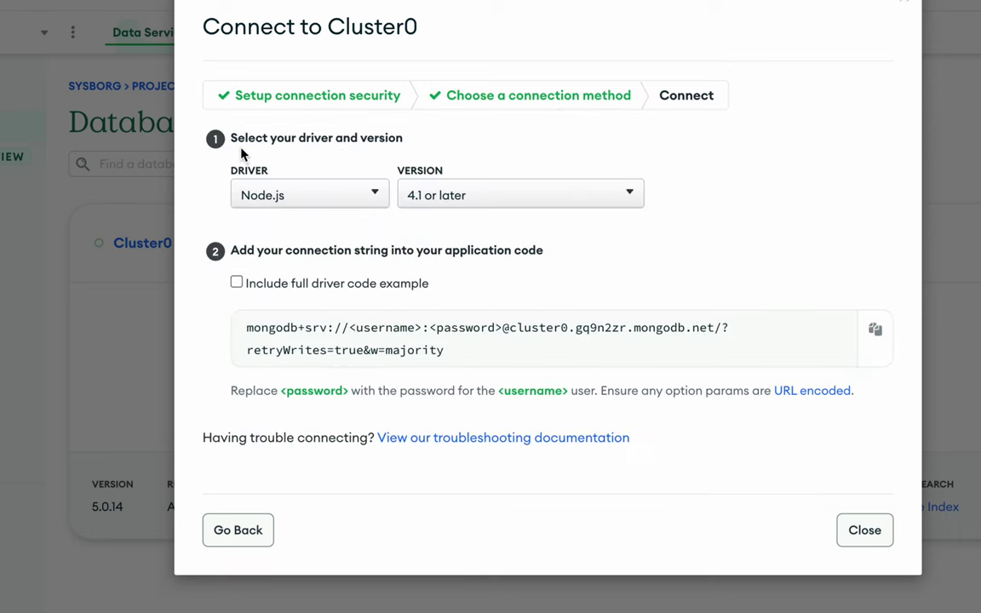
pyautogui.moveTo(238, 164); pyautogui.dragTo(272, 171)
pyautogui.click(339, 197)
pyautogui.click(354, 196)
pyautogui.click(354, 197)
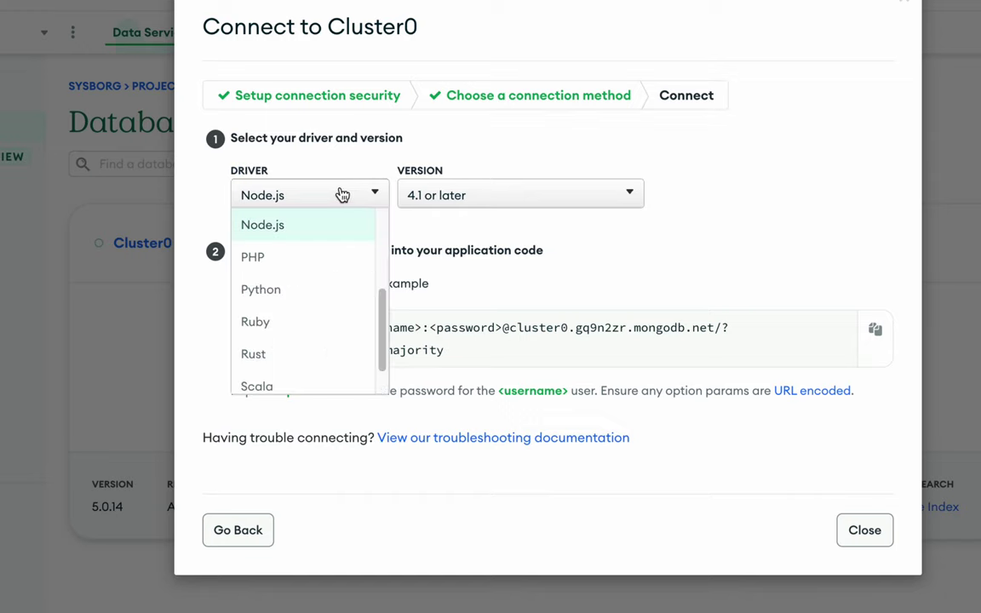
pyautogui.click(367, 147)
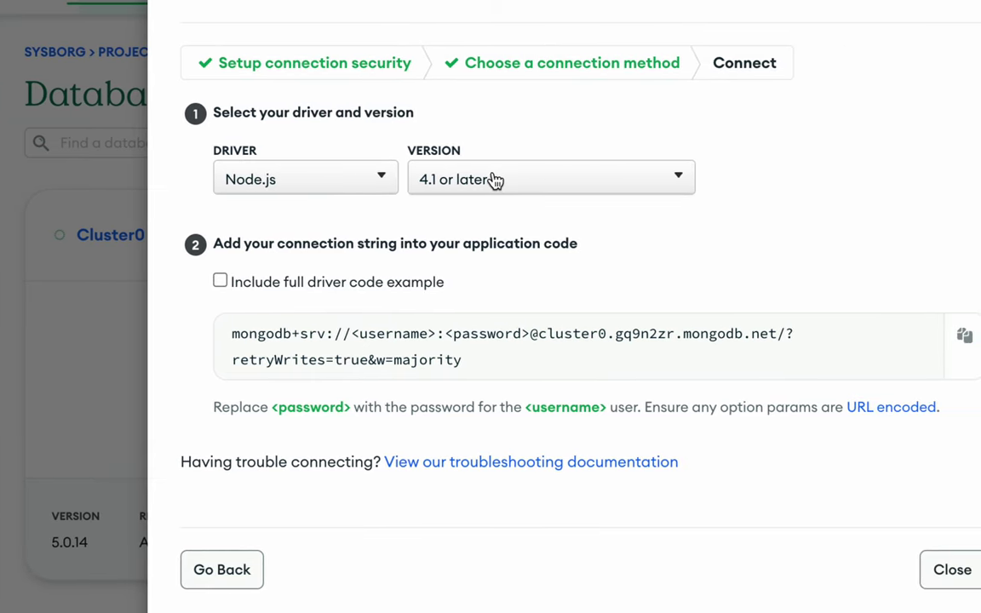
pyautogui.click(621, 181)
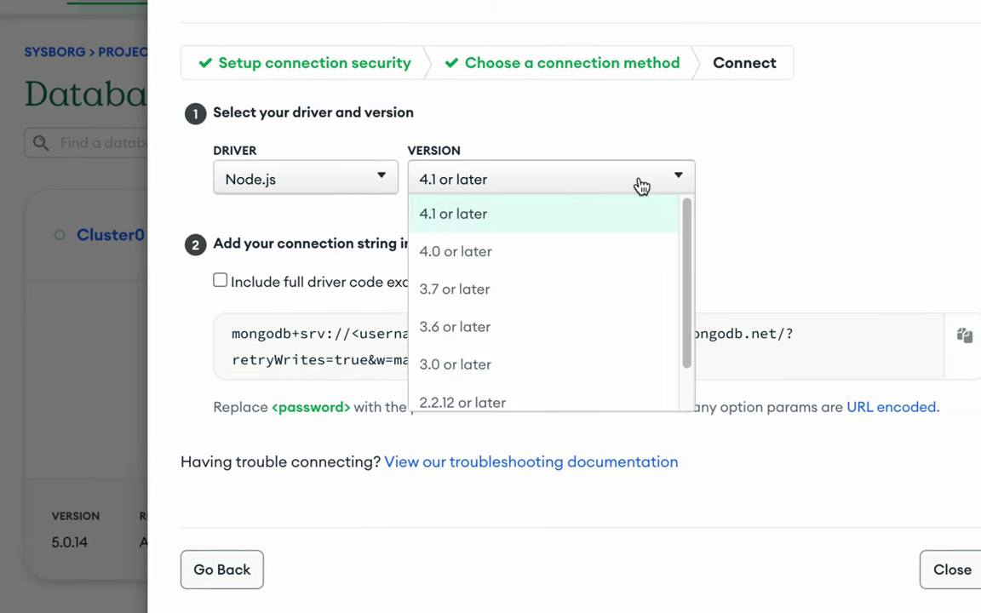
pyautogui.click(545, 204)
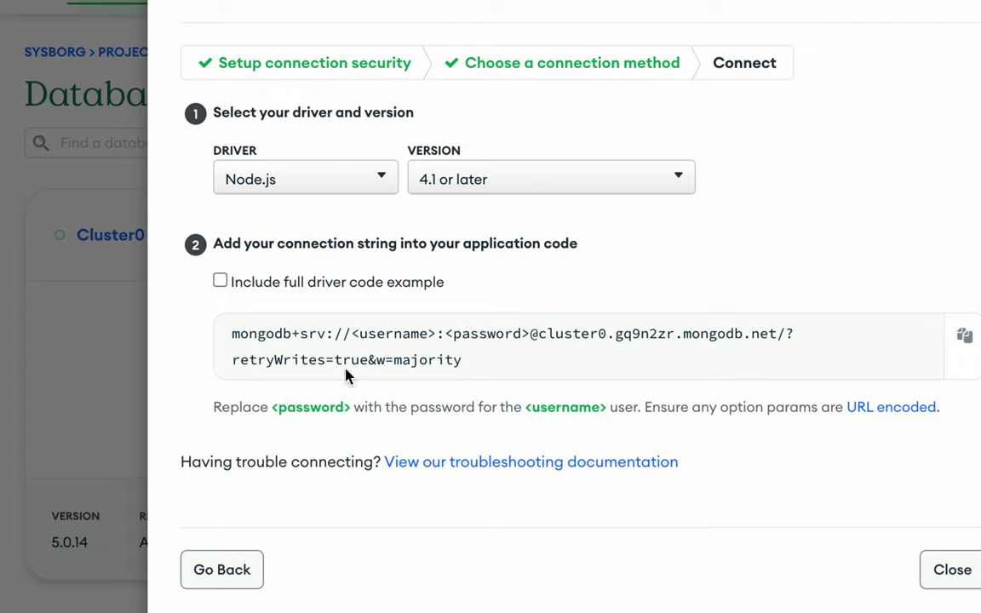
# Copy the Cluster0 connection string and close the Connect dialog
pyautogui.moveTo(230, 336); pyautogui.dragTo(454, 360)
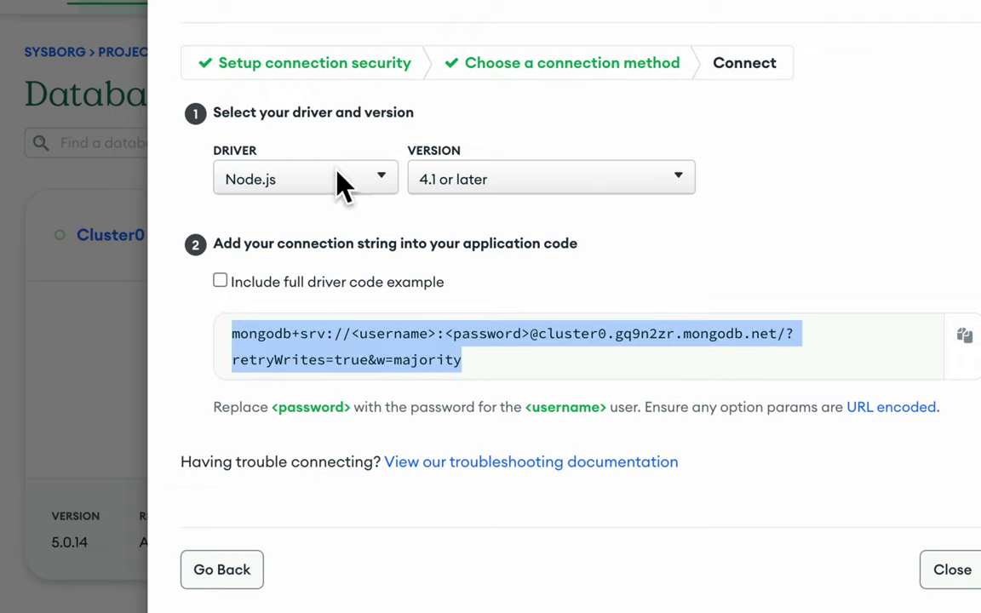
pyautogui.moveTo(477, 364); pyautogui.dragTo(213, 344)
pyautogui.hotkey('ctrl', 'c')
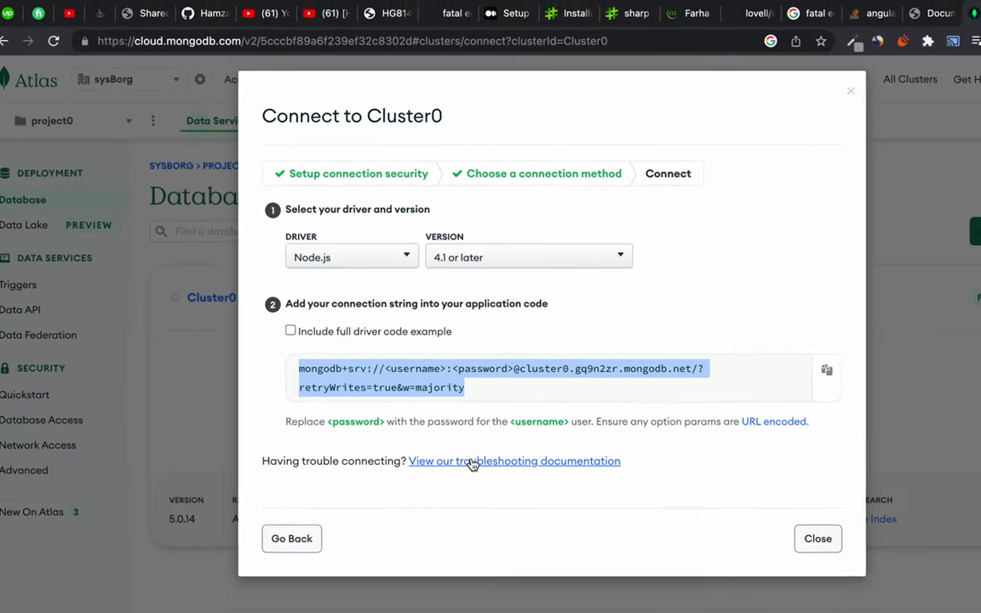
pyautogui.click(919, 567)
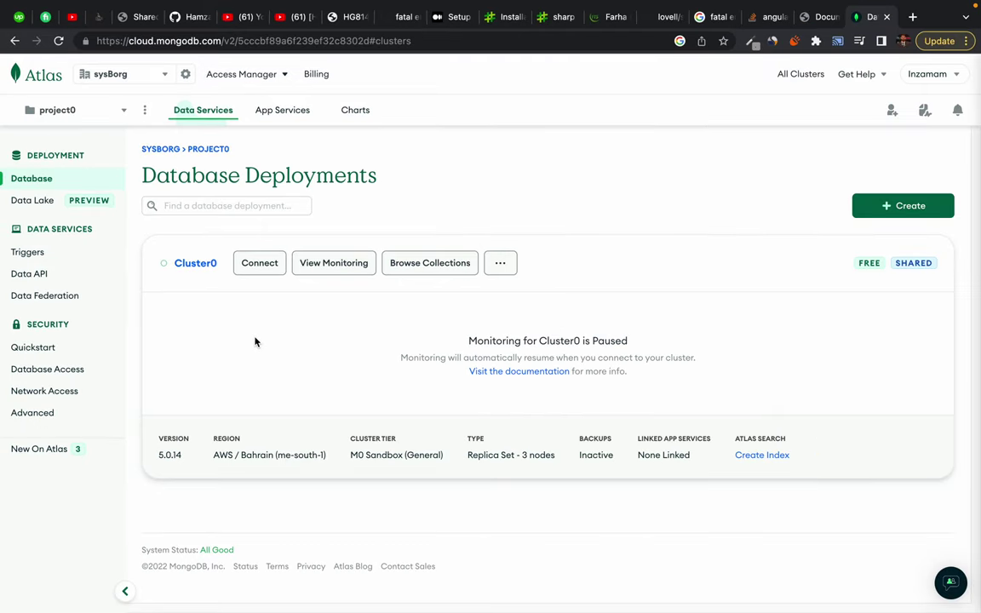
pyautogui.hotkey('ctrl', 'Left')
# Paste the Atlas mongodb+srv connection string as a comment on line 8 of server.mjs
pyautogui.click(342, 121)
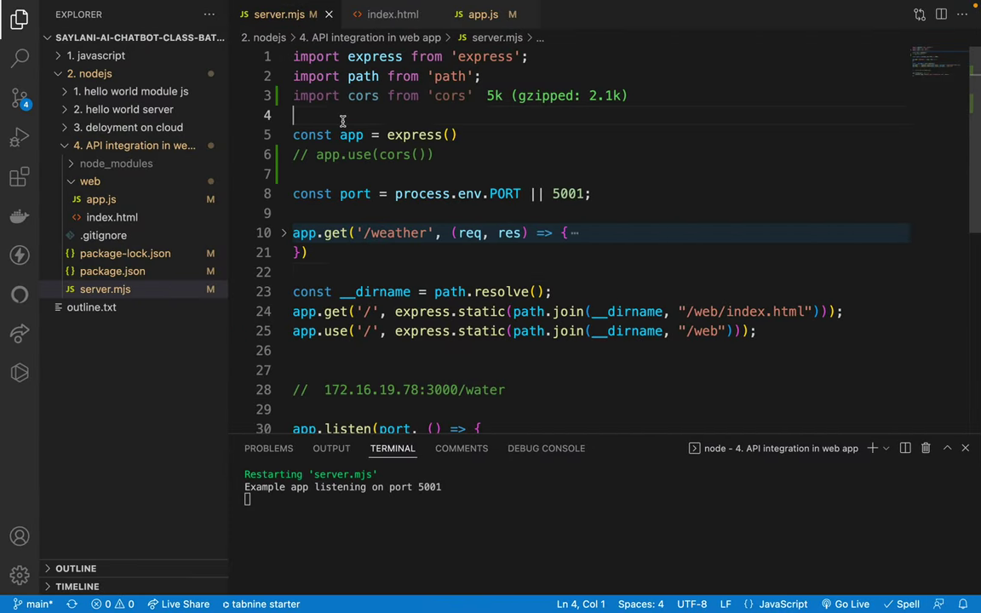
pyautogui.press('Return')
pyautogui.press('Return')
pyautogui.press('Return')
pyautogui.press('Return')
pyautogui.press('Return')
pyautogui.press('Return')
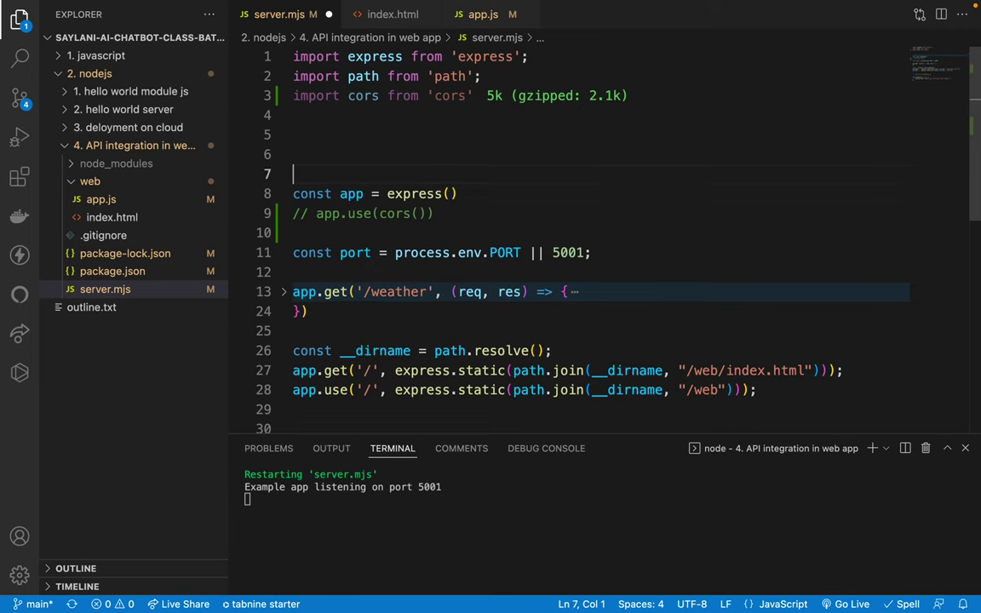
pyautogui.press('Up')
pyautogui.press('Up')
pyautogui.hotkey('ctrl', 'v')
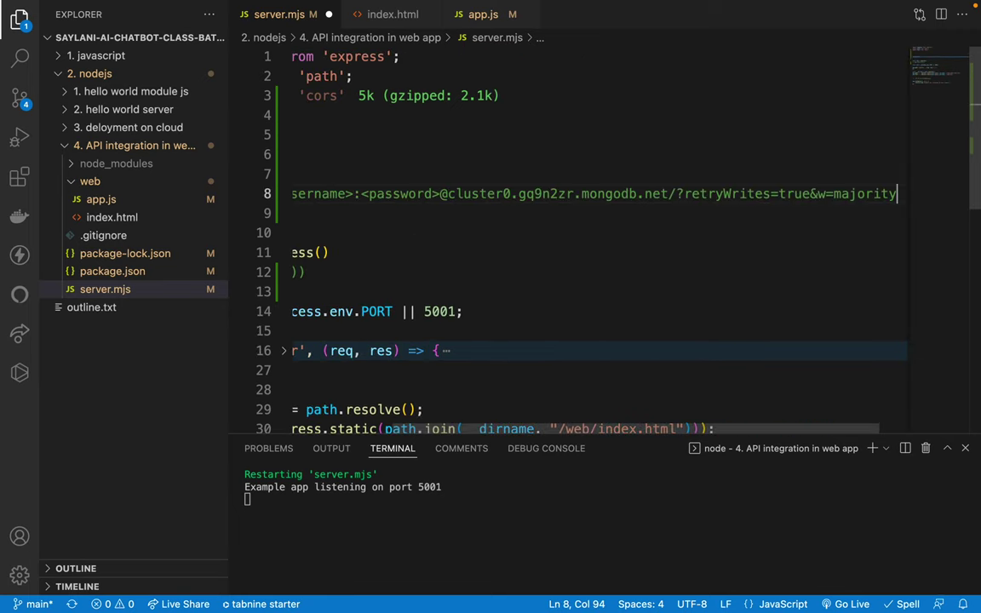
pyautogui.hotkey('ctrl', '/')
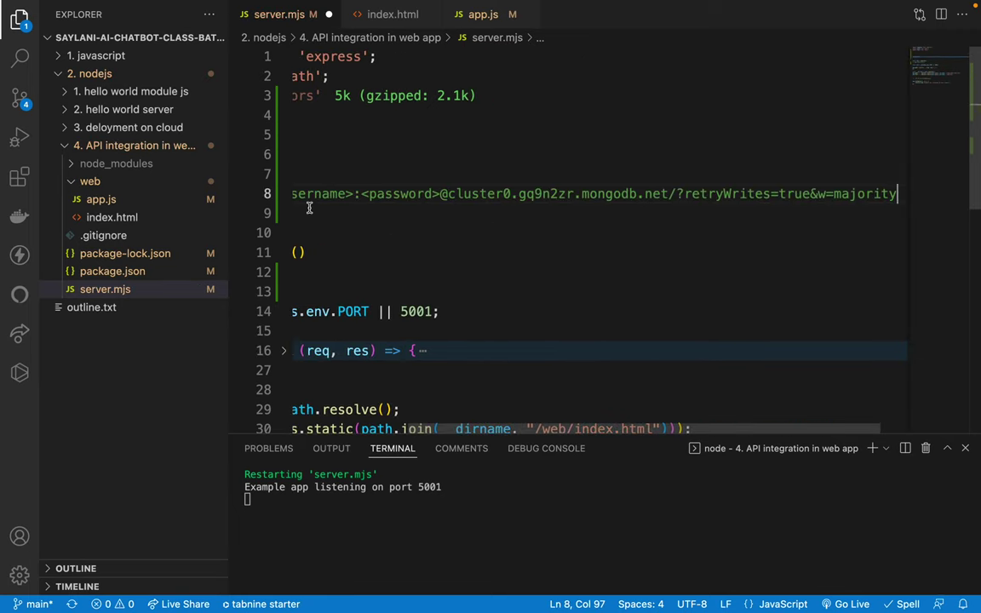
pyautogui.hscroll(-5, 326, 204)
# Replace the <username> and <password> placeholders with the database user's name and password
pyautogui.doubleClick(485, 198)
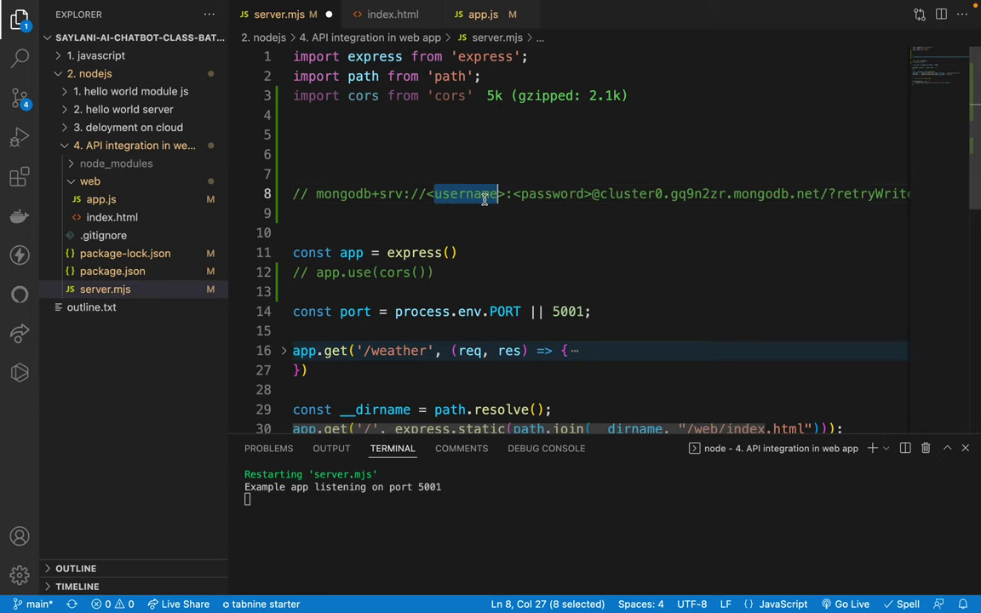
pyautogui.click(494, 198)
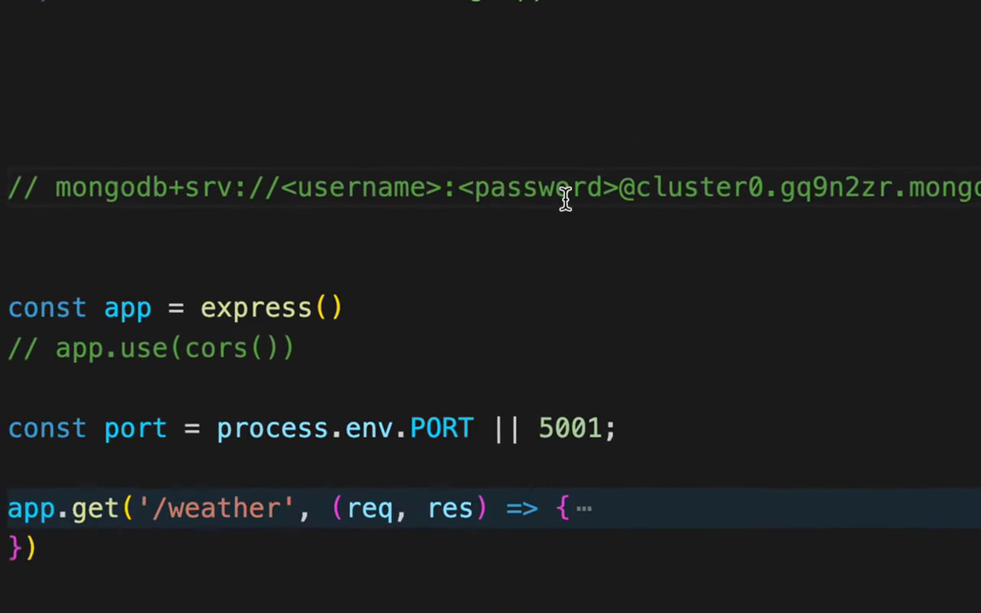
pyautogui.moveTo(280, 189); pyautogui.dragTo(620, 189)
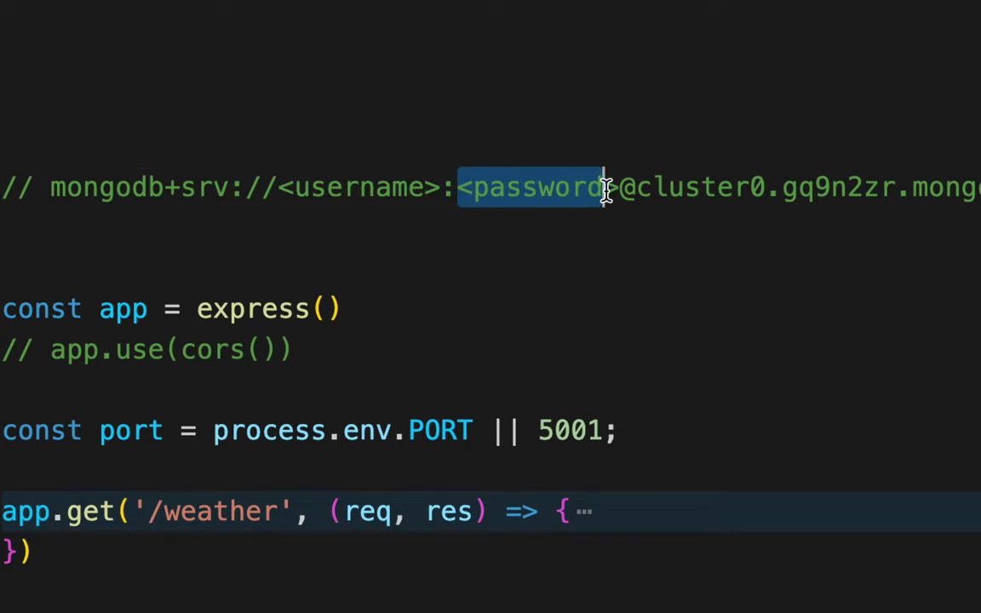
pyautogui.press('BackSpace')
pyautogui.press('Left')
pyautogui.press('BackSpace')
pyautogui.press('BackSpace')
pyautogui.press('BackSpace')
pyautogui.press('BackSpace')
pyautogui.press('BackSpace')
pyautogui.press('BackSpace')
pyautogui.press('BackSpace')
pyautogui.press('BackSpace')
pyautogui.press('BackSpace')
pyautogui.press('BackSpace')
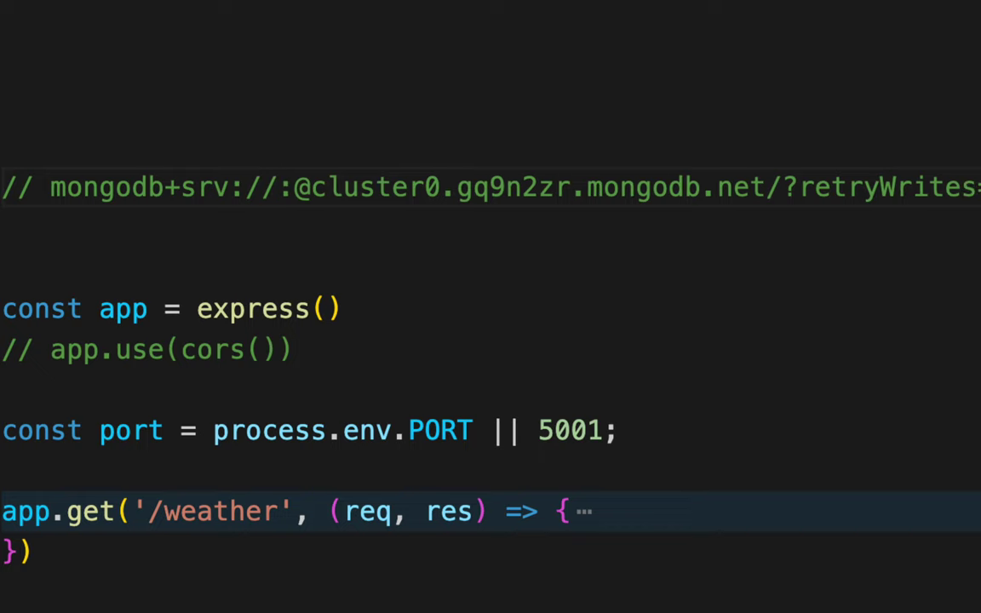
pyautogui.write('dbuser')
pyautogui.press('Right')
pyautogui.write('dbpassword')
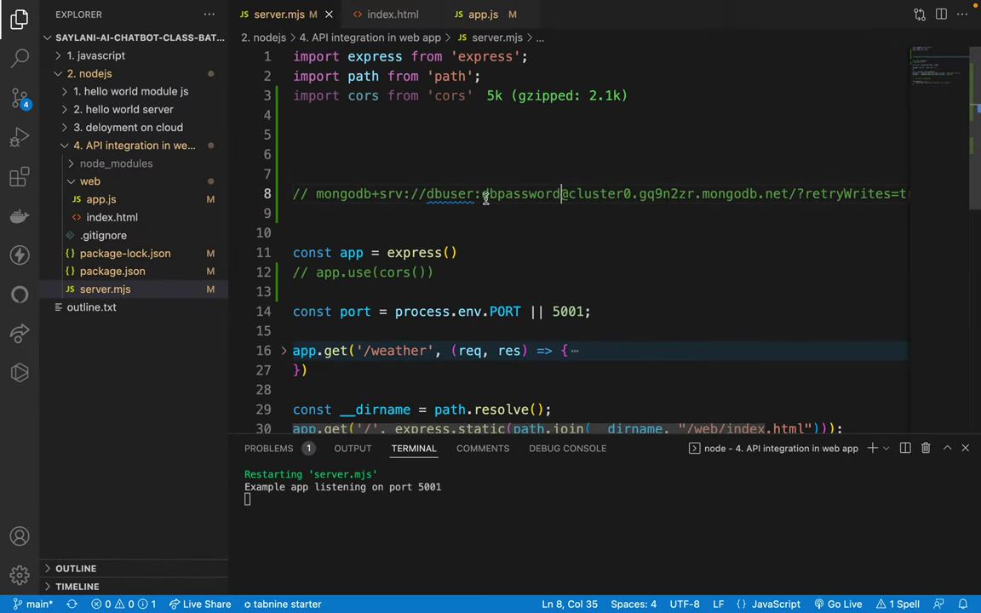
# Review the commented connection string, then place the caret on empty line 5
pyautogui.click(395, 193)
pyautogui.click(608, 205)
pyautogui.click(512, 194)
pyautogui.click(372, 194)
pyautogui.moveTo(316, 194); pyautogui.dragTo(626, 194)
pyautogui.click(692, 194)
pyautogui.click(313, 140)
pyautogui.click(407, 228)
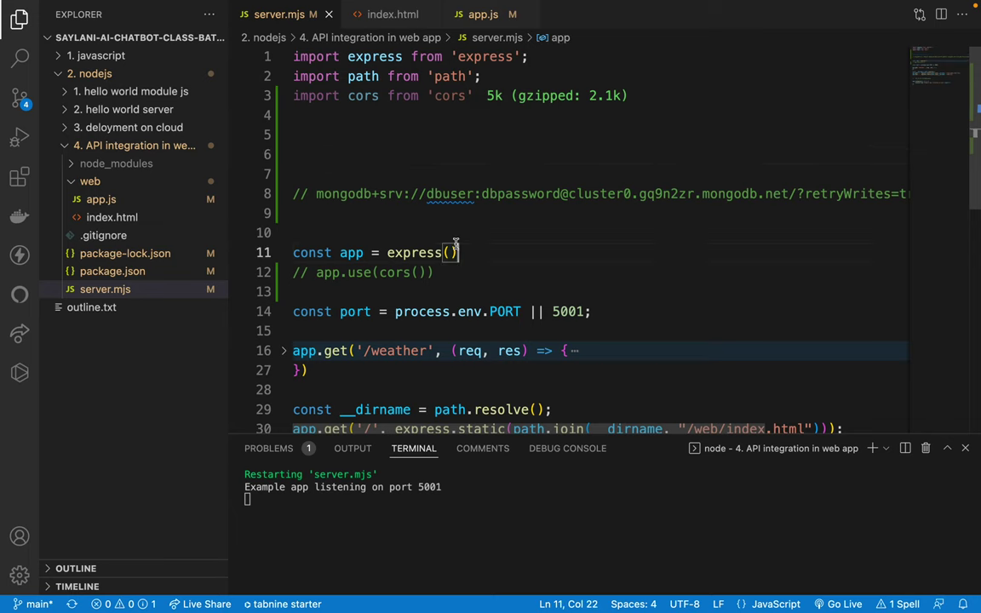
pyautogui.click(358, 144)
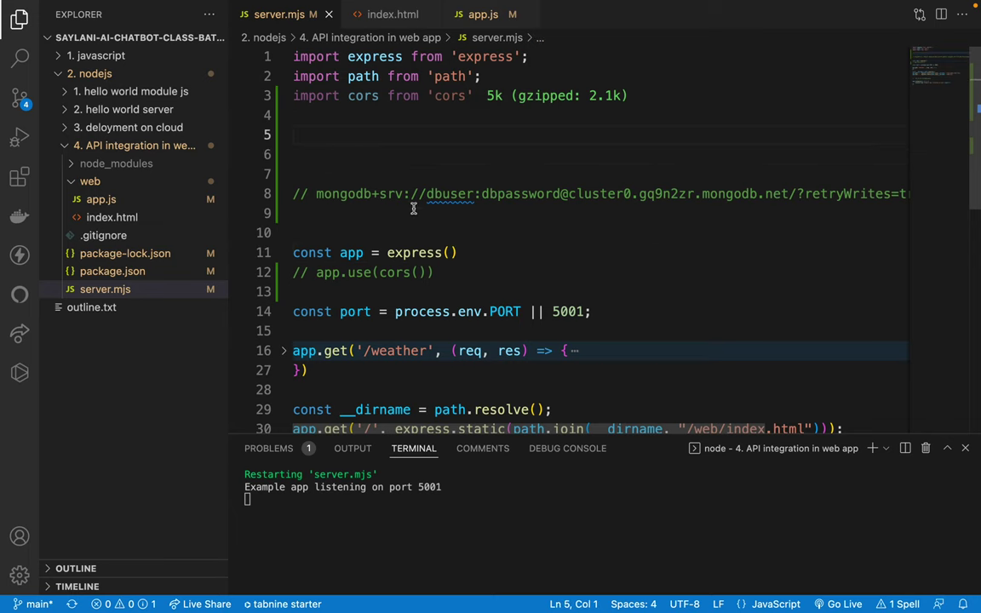
pyautogui.hotkey('ctrl', 'Right')
# Search Google for 'mongoose' in a new tab and open the mongoosejs.com homepage
pyautogui.click(913, 17)
pyautogui.write('mongoose')
pyautogui.press('Return')
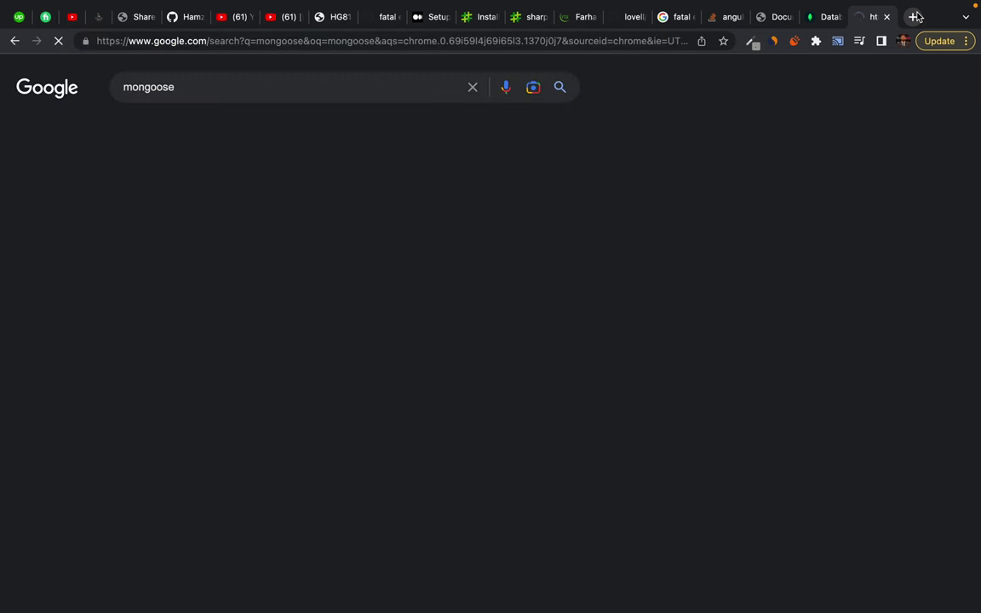
pyautogui.click(195, 201)
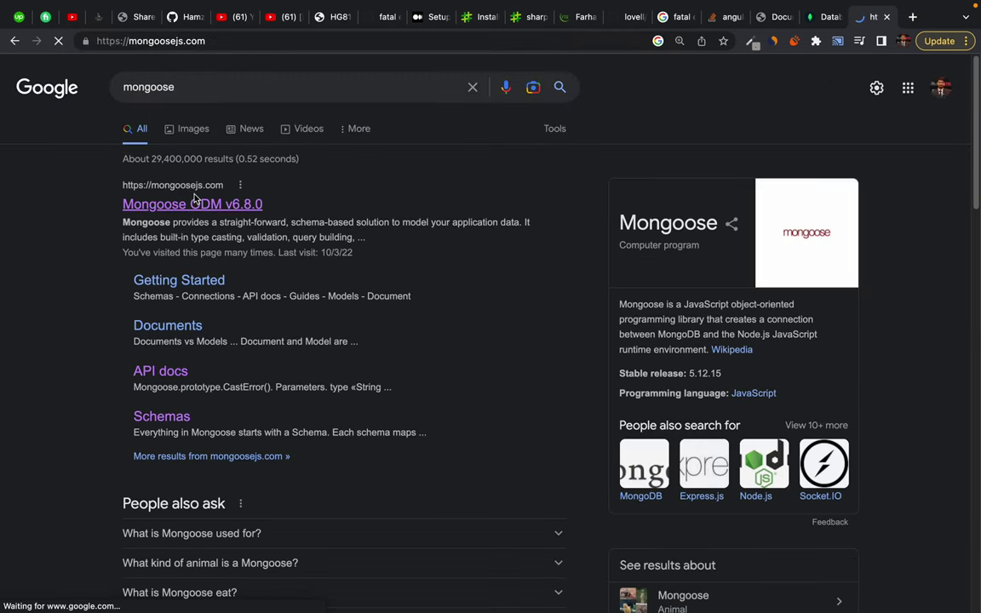
pyautogui.scroll(-3, 226, 450)
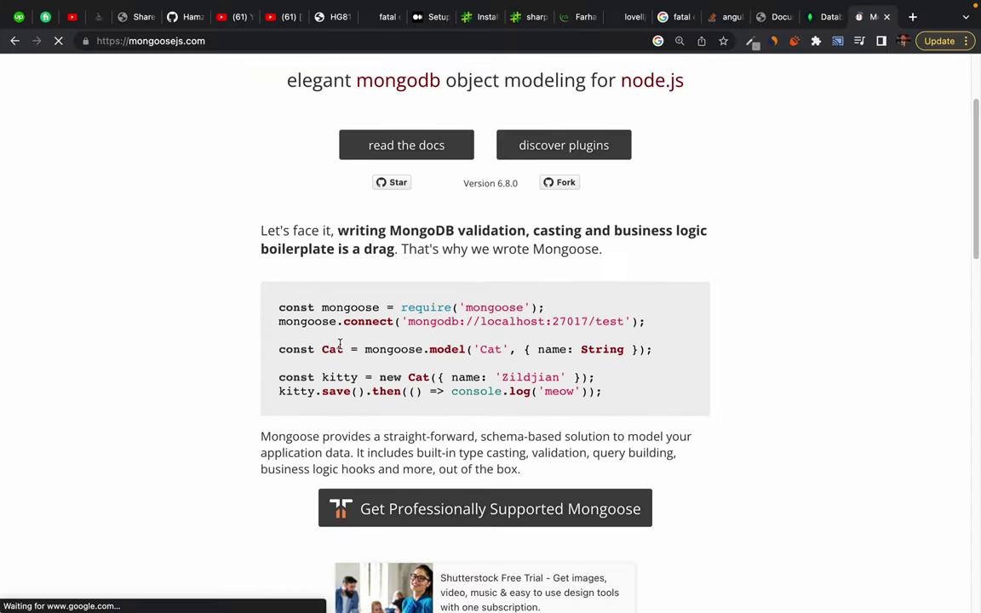
# Stop the running server and install mongoose with npm i mongoose
pyautogui.hotkey('ctrl', 'Left')
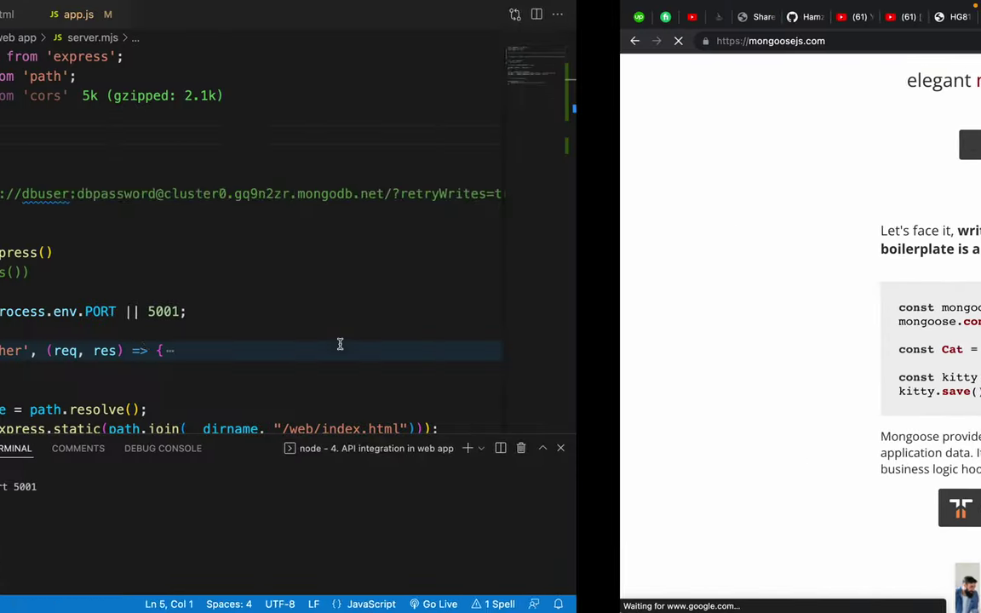
pyautogui.hotkey('ctrl', 'c')
pyautogui.press('Return')
pyautogui.press('Return')
pyautogui.write('npm i mongoose')
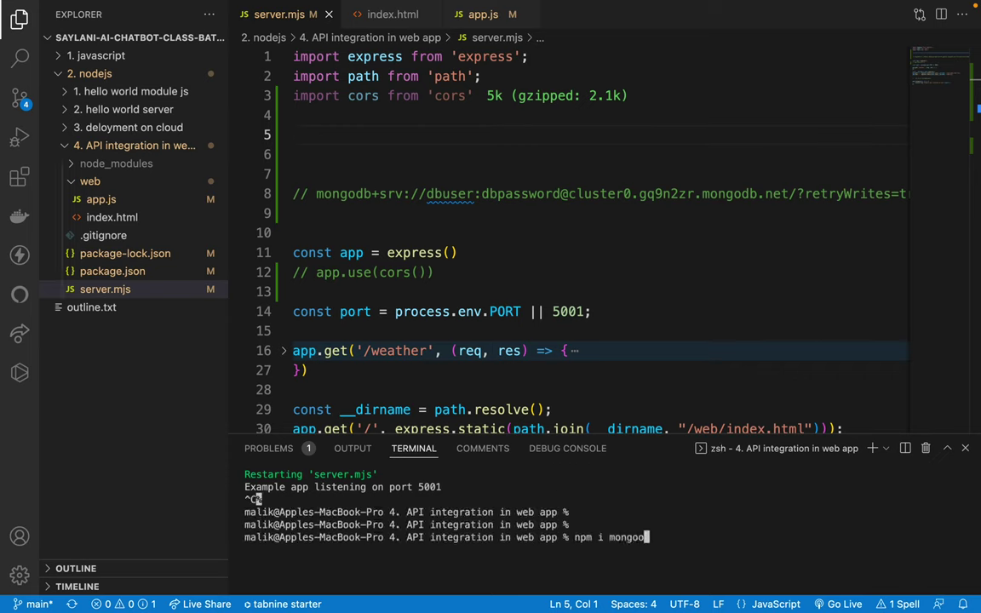
pyautogui.press('Return')
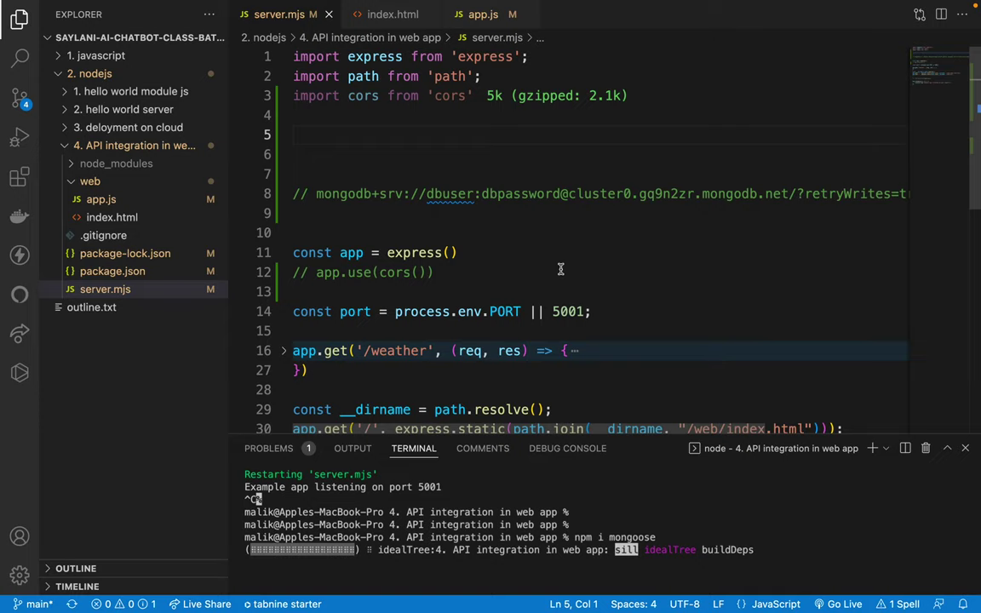
# Copy the Mongoose homepage's require and connect example lines
pyautogui.hotkey('ctrl', 'Right')
pyautogui.tripleClick(303, 308)
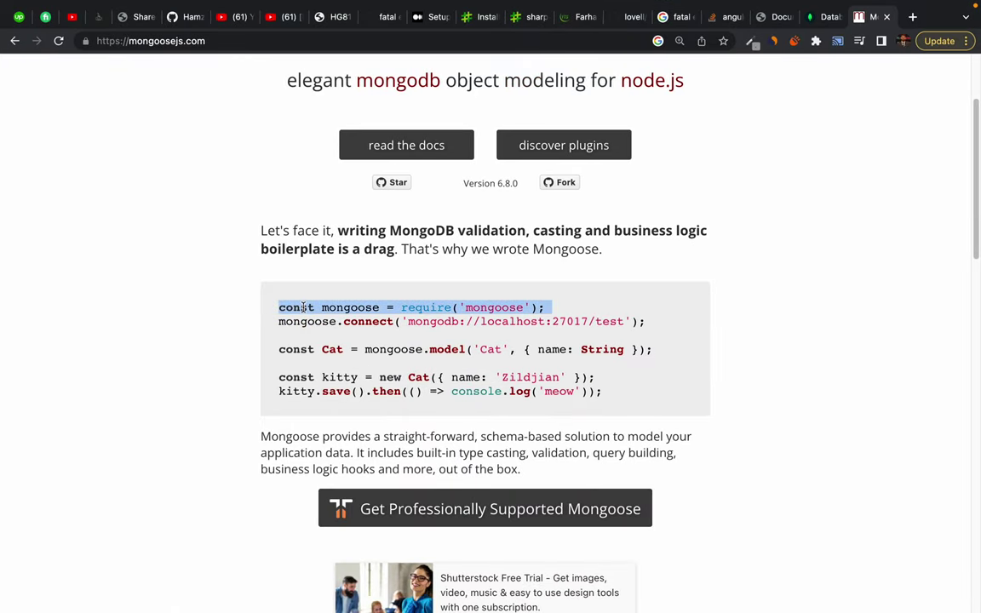
pyautogui.hotkey('shift', 'Down')
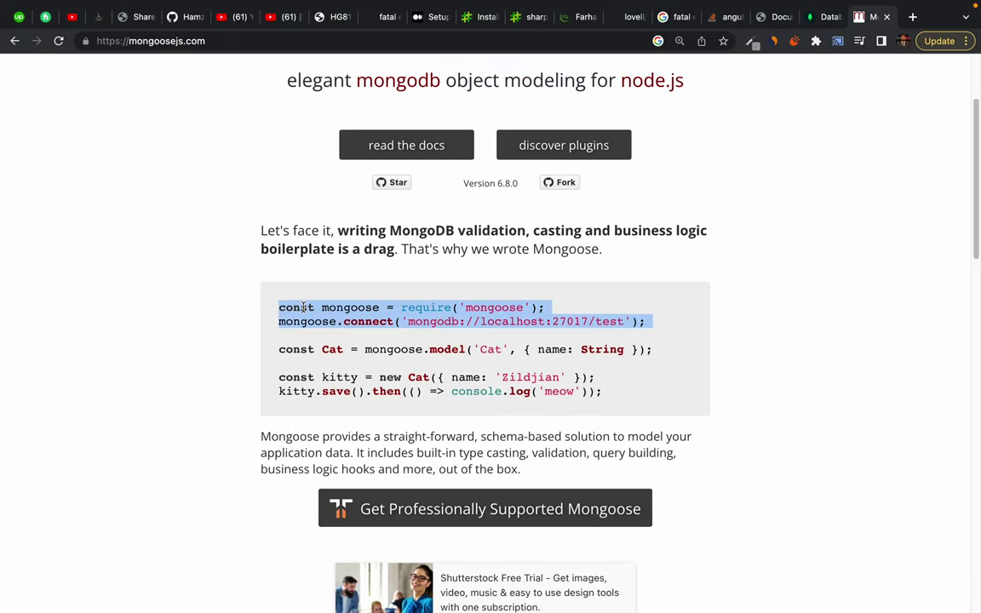
pyautogui.hotkey('ctrl', 'Left')
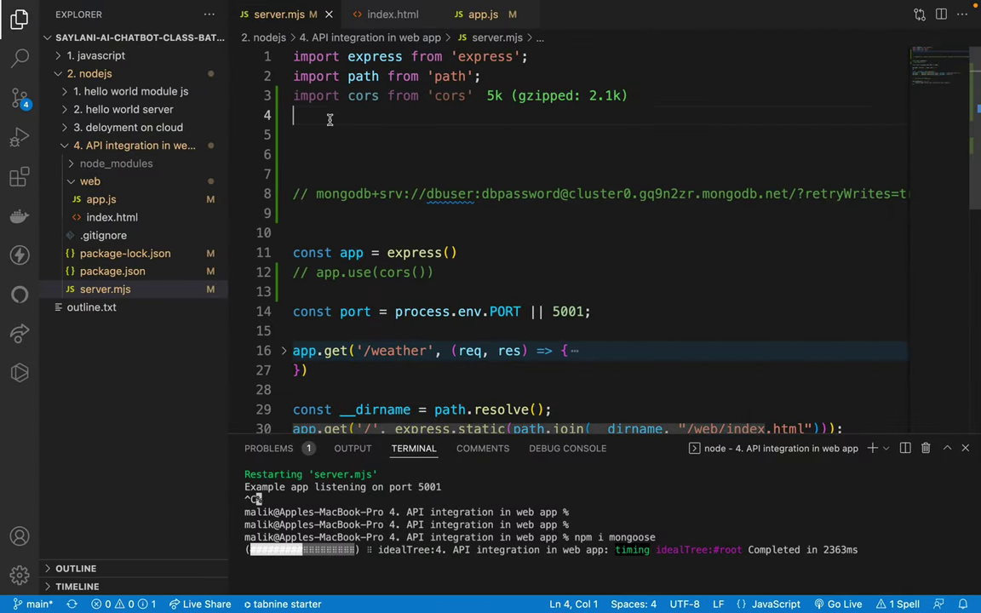
# Paste the two mongoose example lines below the imports in server.mjs
pyautogui.press('super+v')
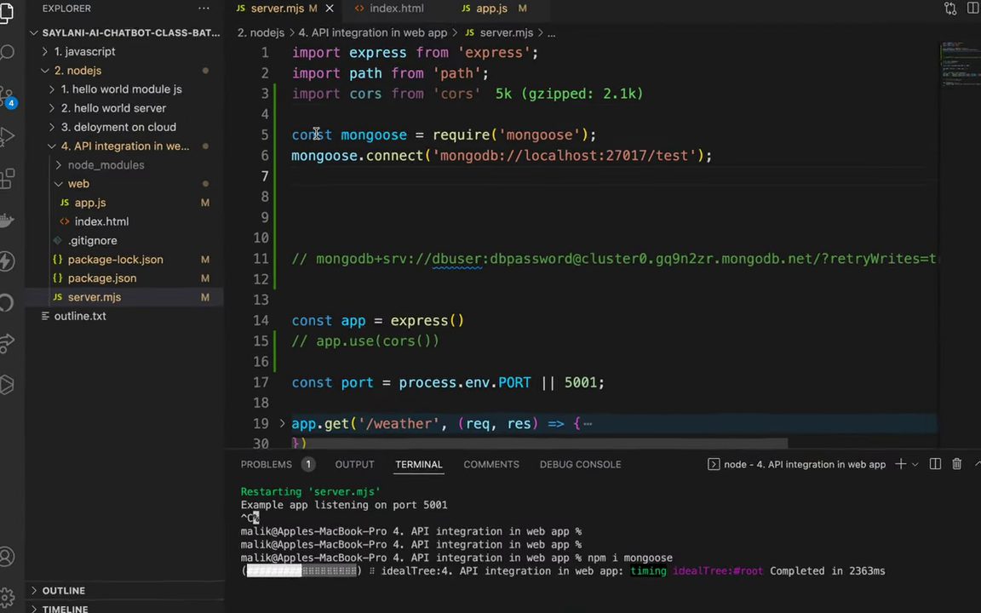
pyautogui.moveTo(292, 135); pyautogui.dragTo(604, 126)
pyautogui.click(604, 126)
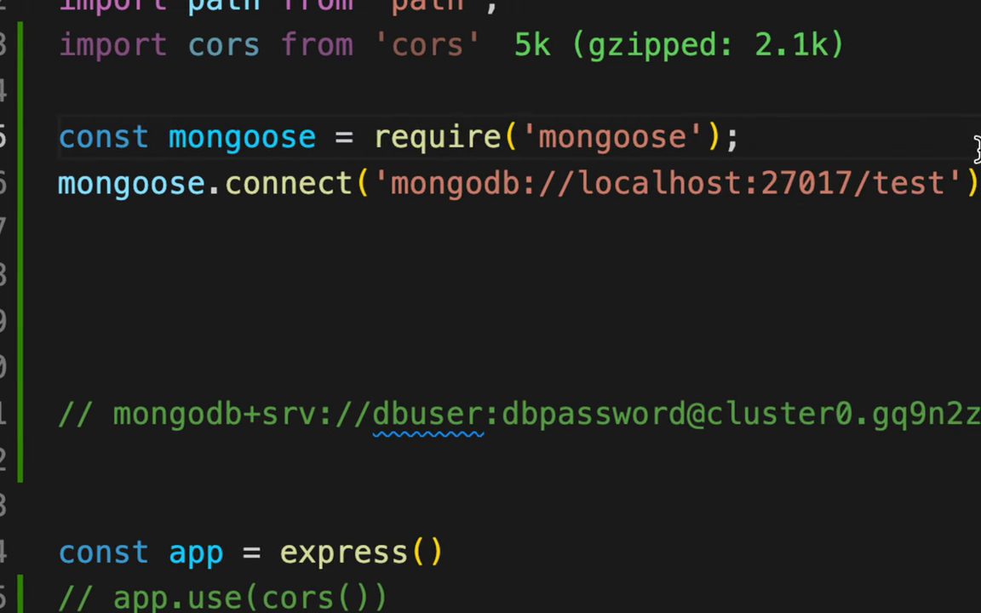
# Rewrite the require line as the ES import 'import mongoose from'
pyautogui.doubleClick(117, 135)
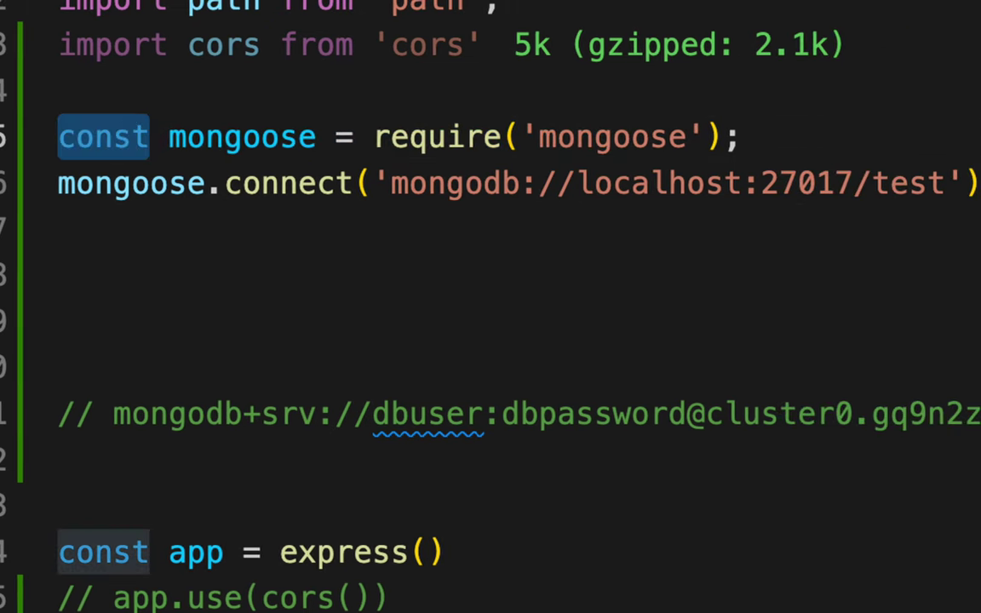
pyautogui.write('import')
pyautogui.press('Escape')
pyautogui.press('Right')
pyautogui.press('Right')
pyautogui.press('Right')
pyautogui.press('Right')
pyautogui.press('Right')
pyautogui.press('Right')
pyautogui.press('Right')
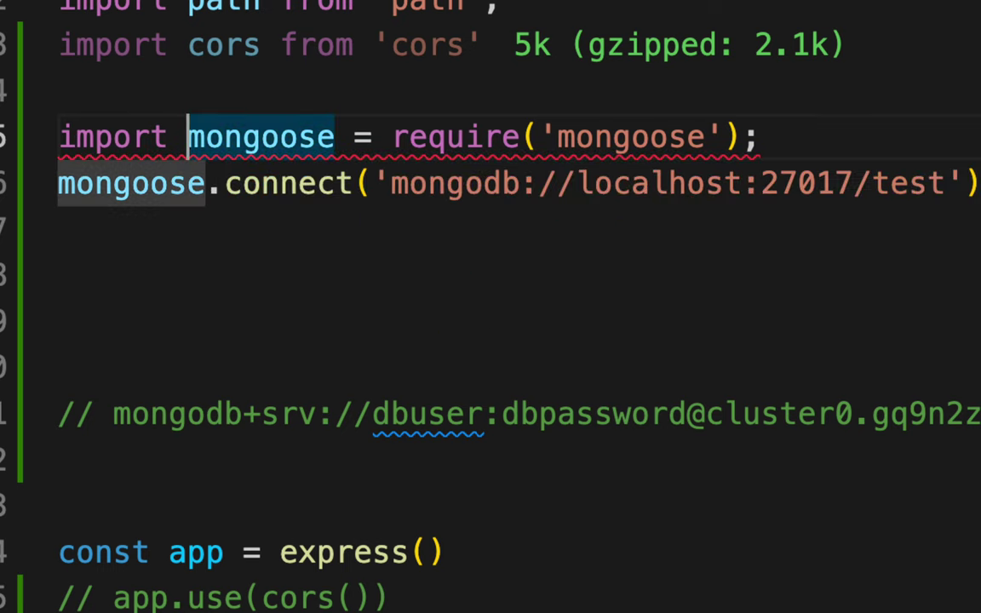
pyautogui.press('Right')
pyautogui.press('Right')
pyautogui.hotkey('shift', 'Right')
pyautogui.hotkey('shift', 'Right')
pyautogui.hotkey('shift', 'Right')
pyautogui.hotkey('shift', 'Right')
pyautogui.hotkey('shift', 'Right')
pyautogui.hotkey('shift', 'Right')
pyautogui.hotkey('shift', 'Right')
pyautogui.hotkey('shift', 'Right')
pyautogui.hotkey('shift', 'Right')
pyautogui.hotkey('shift', 'Right')
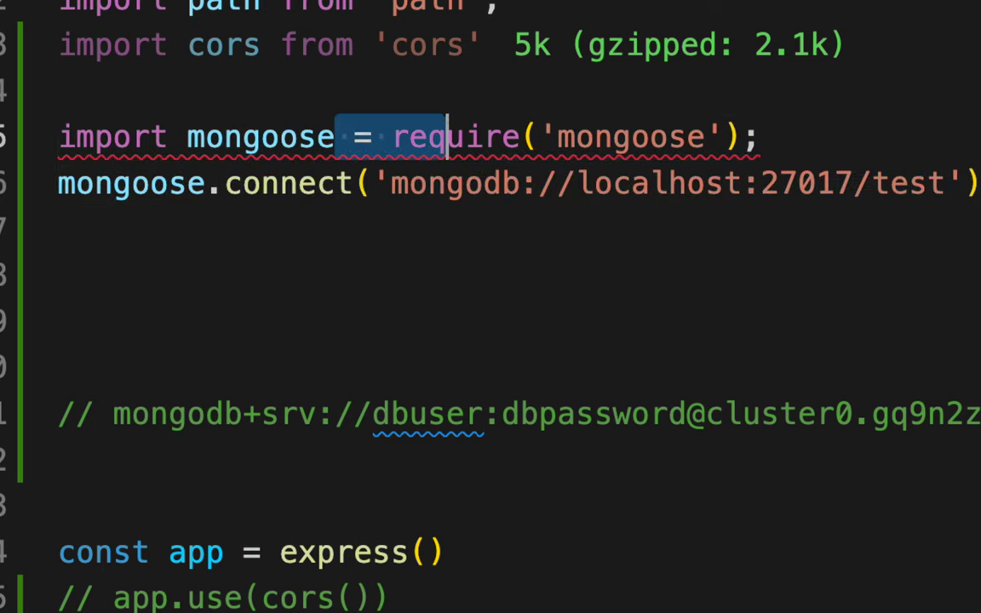
pyautogui.hotkey('shift', 'Right')
pyautogui.press('BackSpace')
pyautogui.write('from')
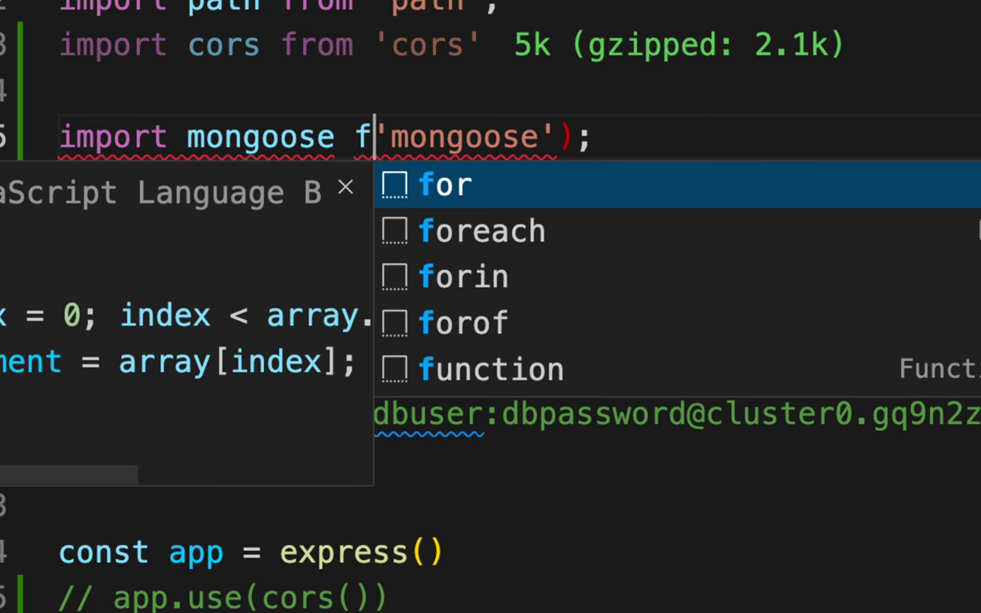
pyautogui.press('Right')
pyautogui.press('Right')
pyautogui.press('Right')
pyautogui.press('Right')
pyautogui.press('Right')
pyautogui.press('Right')
pyautogui.press('Right')
pyautogui.press('Right')
pyautogui.press('Right')
pyautogui.press('Right')
pyautogui.press('Right')
pyautogui.press('BackSpace')
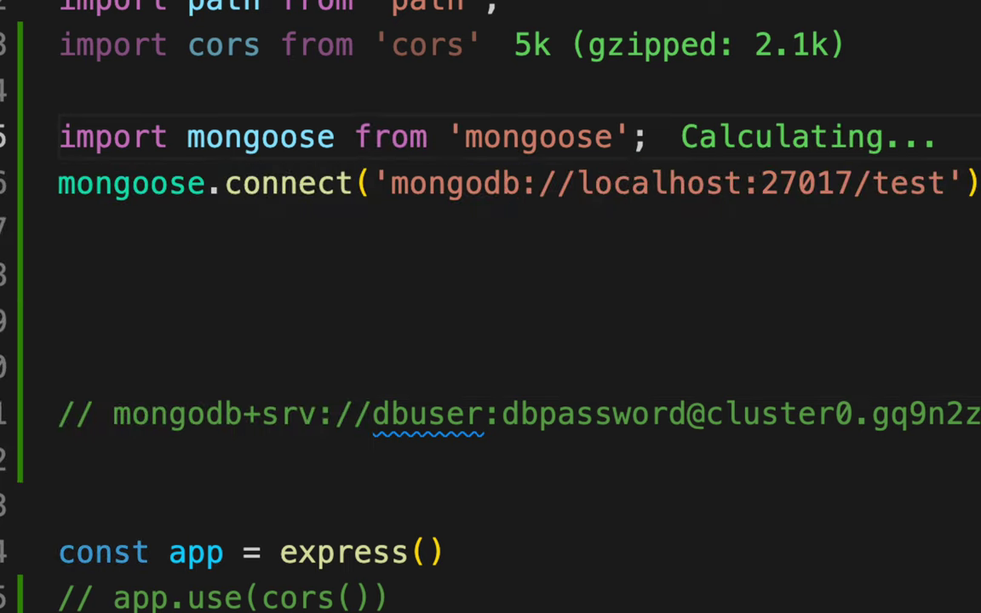
# Restart the server by rerunning npm run dev in the terminal
pyautogui.click(205, 223)
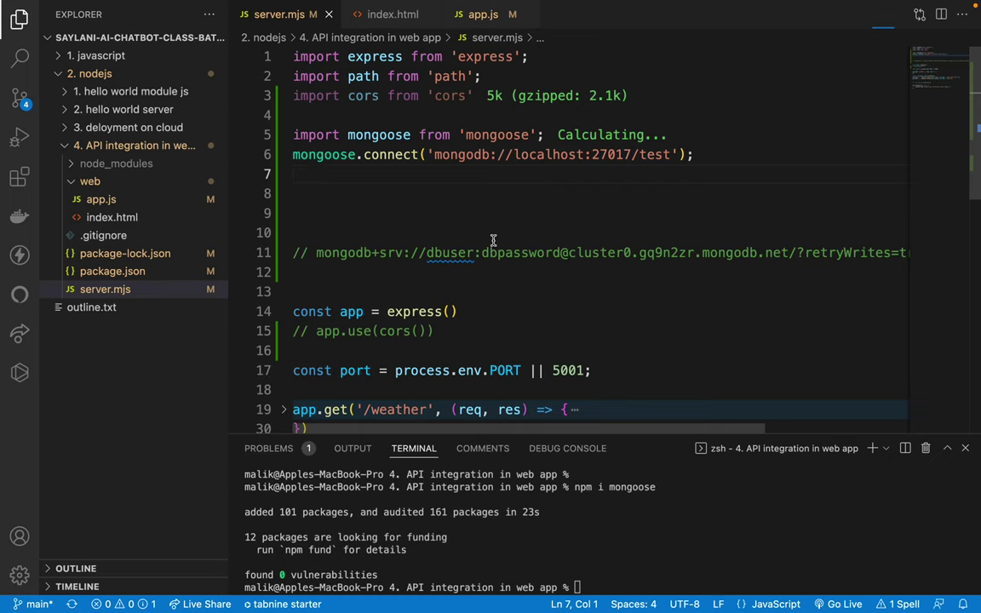
pyautogui.click(545, 471)
pyautogui.press('Up')
pyautogui.press('Up')
pyautogui.press('Return')
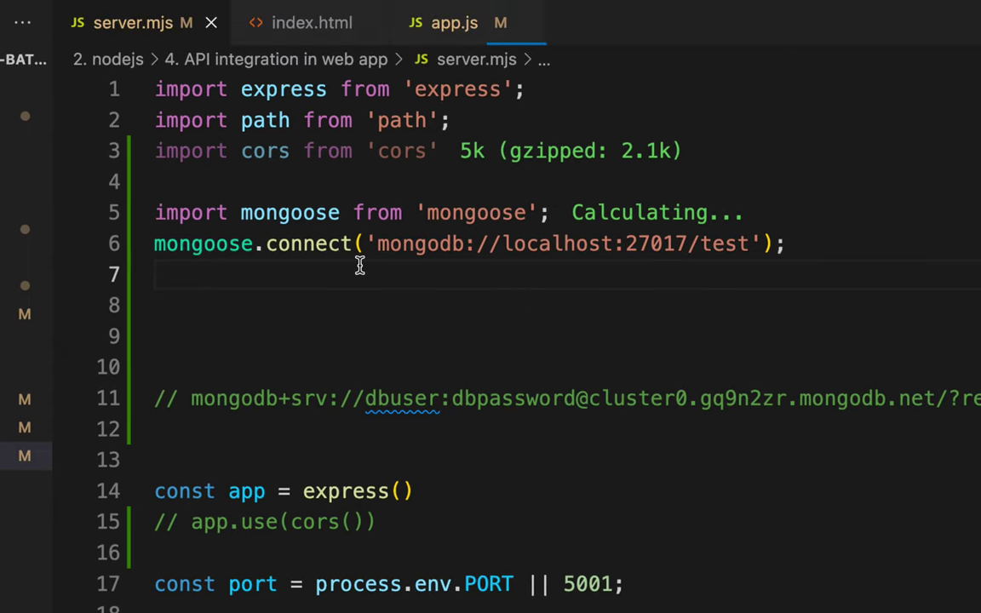
# Tidy the blank lines around the mongoose import and save server.mjs
pyautogui.moveTo(176, 213); pyautogui.dragTo(478, 213)
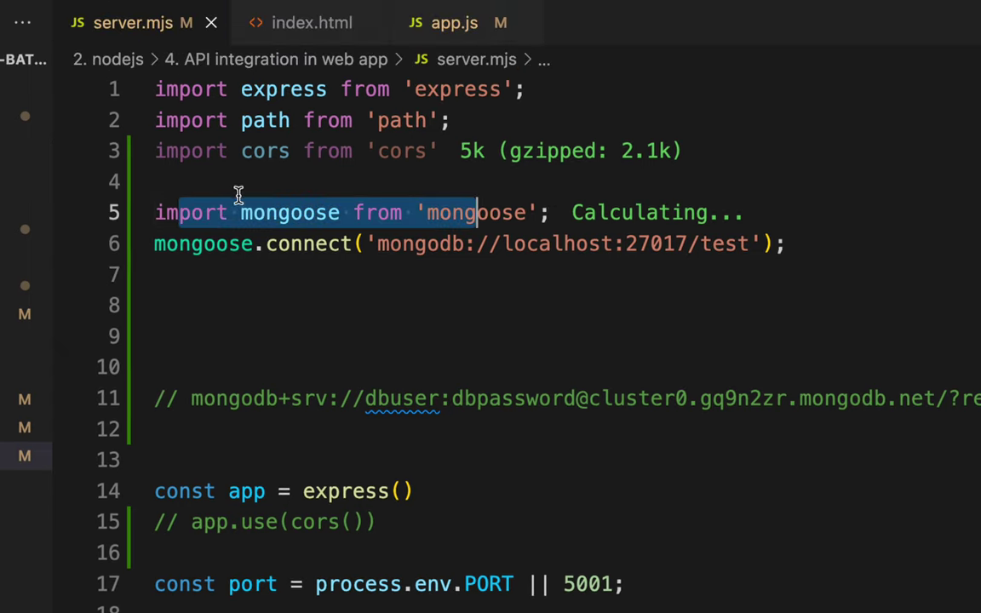
pyautogui.click(239, 194)
pyautogui.press('BackSpace')
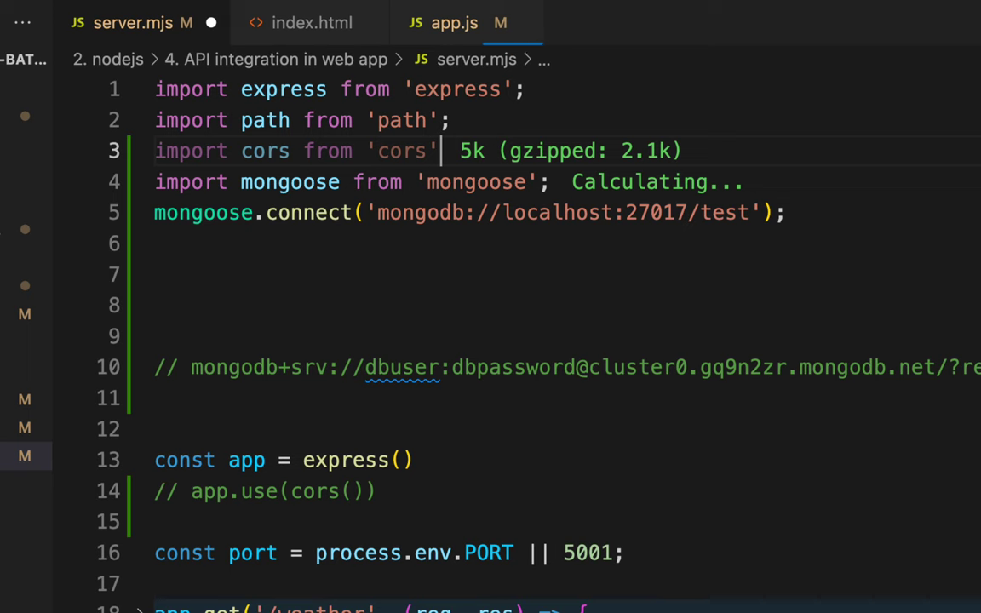
pyautogui.scroll(-4, 554, 341)
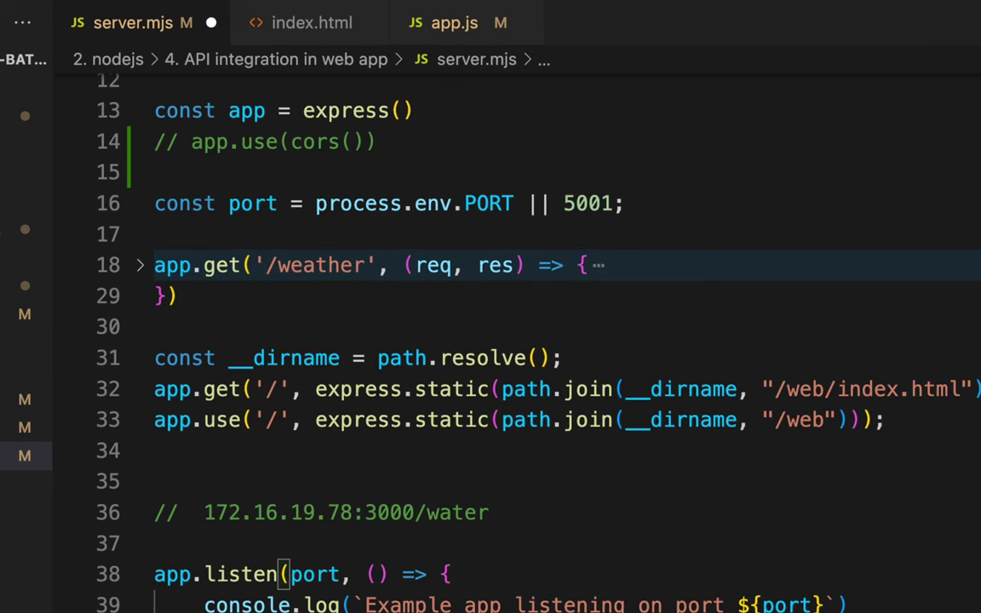
pyautogui.scroll(4, 224, 141)
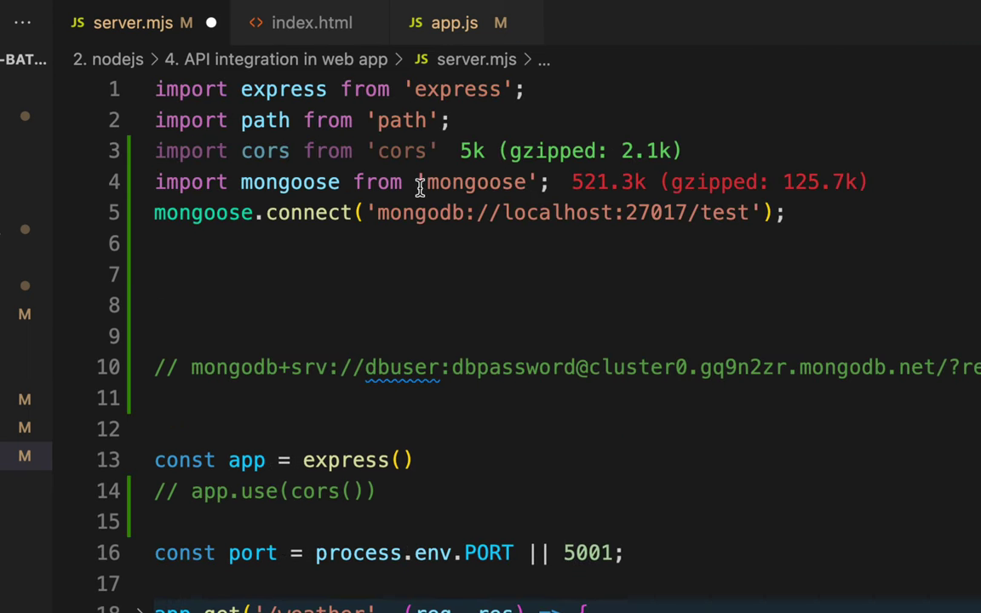
pyautogui.press('Return')
pyautogui.press('Return')
pyautogui.hotkey('ctrl', 's')
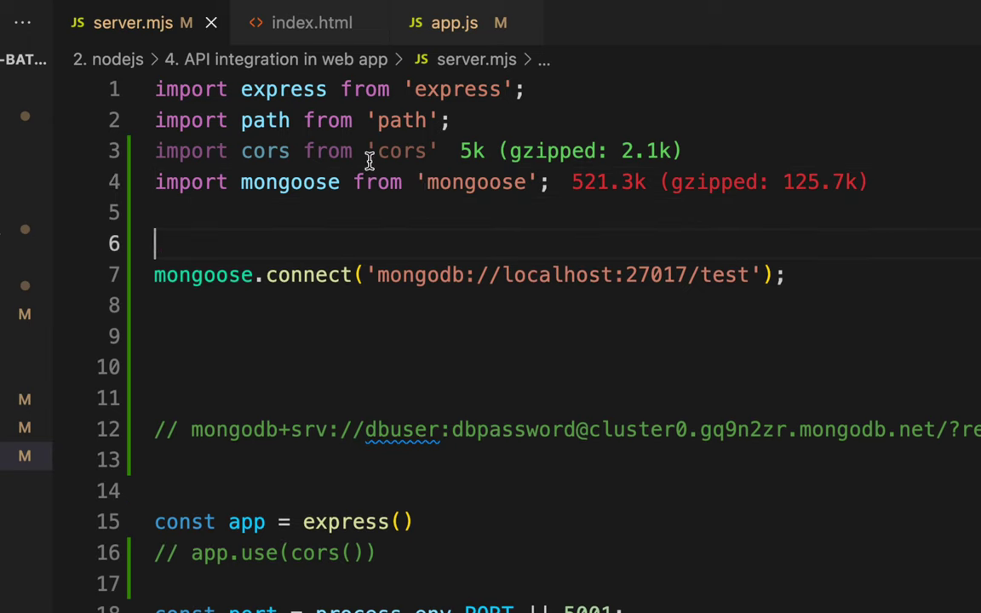
# Highlight the mongoose.connect call and its mongodb://localhost:27017/test address
pyautogui.moveTo(176, 275); pyautogui.dragTo(271, 281)
pyautogui.click(311, 277)
pyautogui.moveTo(377, 275); pyautogui.dragTo(747, 273)
pyautogui.click(747, 273)
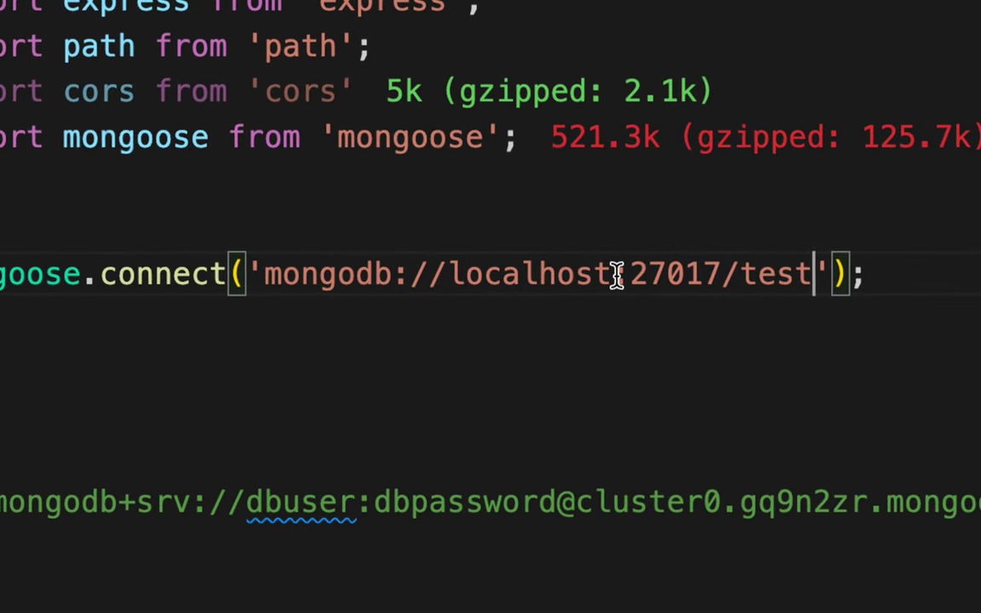
pyautogui.doubleClick(555, 275)
pyautogui.click(554, 275)
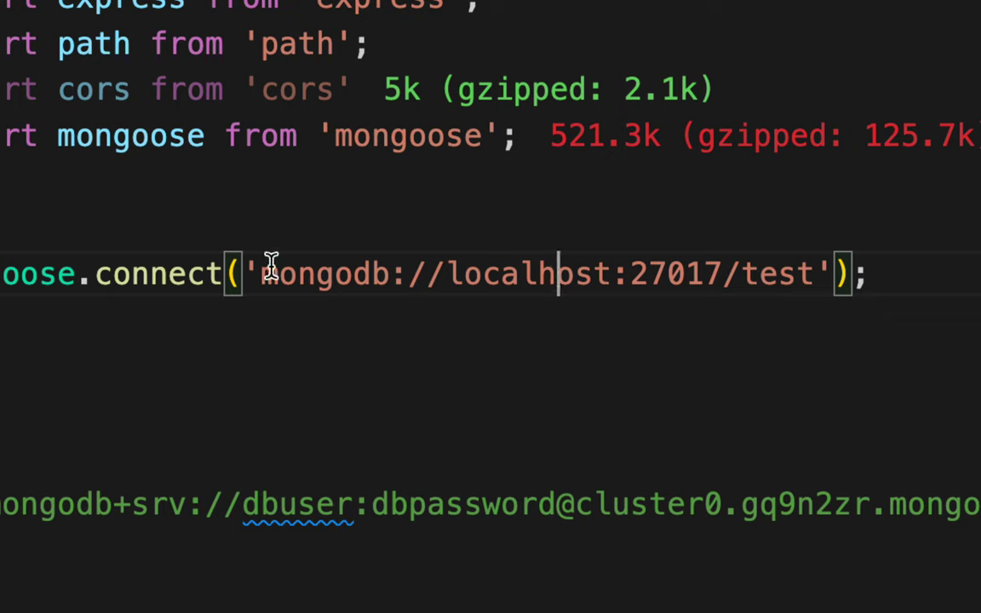
pyautogui.moveTo(259, 274); pyautogui.dragTo(822, 274)
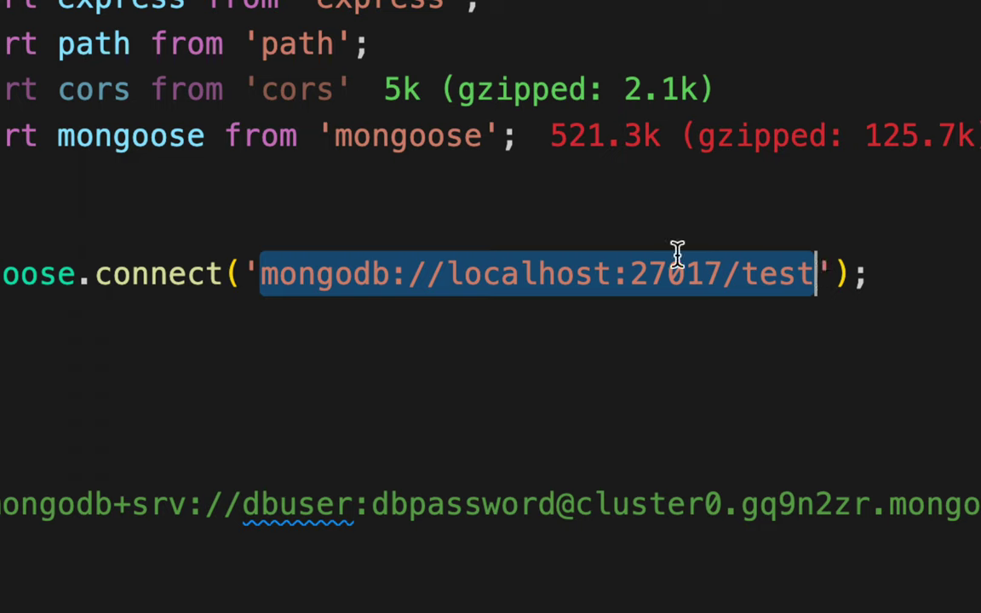
# Delete the local test connection string from server.mjs
pyautogui.click(329, 310)
pyautogui.moveTo(261, 274); pyautogui.dragTo(815, 276)
pyautogui.press('BackSpace')
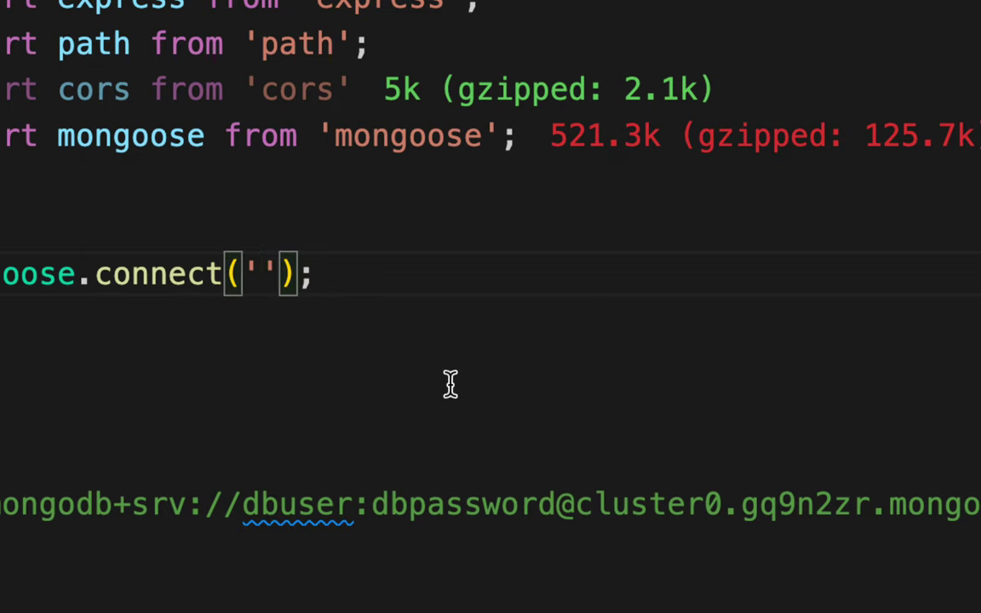
# Uncomment the Atlas line as const mongodbUri = '…' with the string in single quotes
pyautogui.click(289, 504)
pyautogui.press('BackSpace')
pyautogui.press('BackSpace')
pyautogui.press('BackSpace')
pyautogui.write('const mongo')
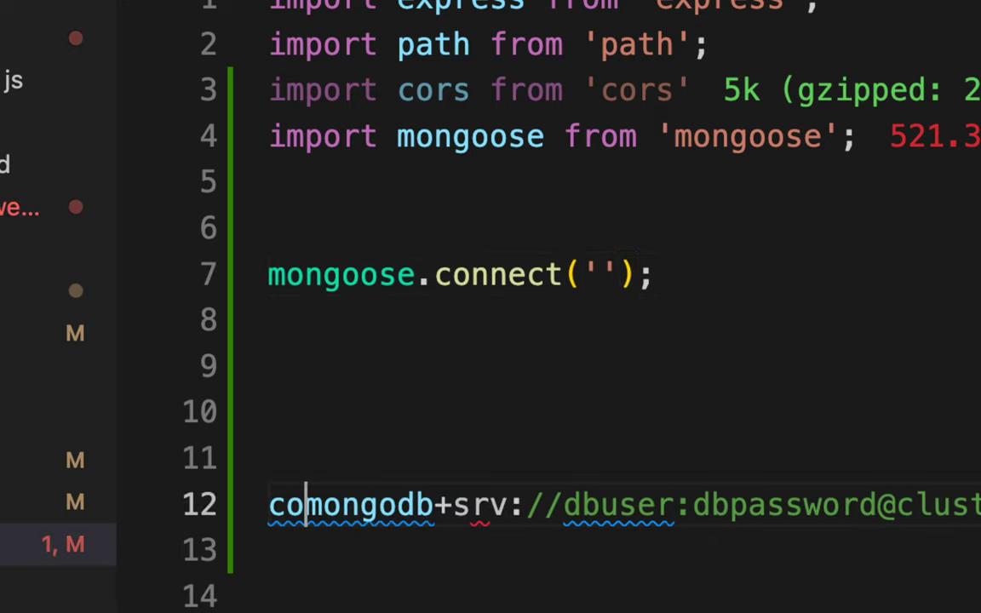
pyautogui.write('dbUr')
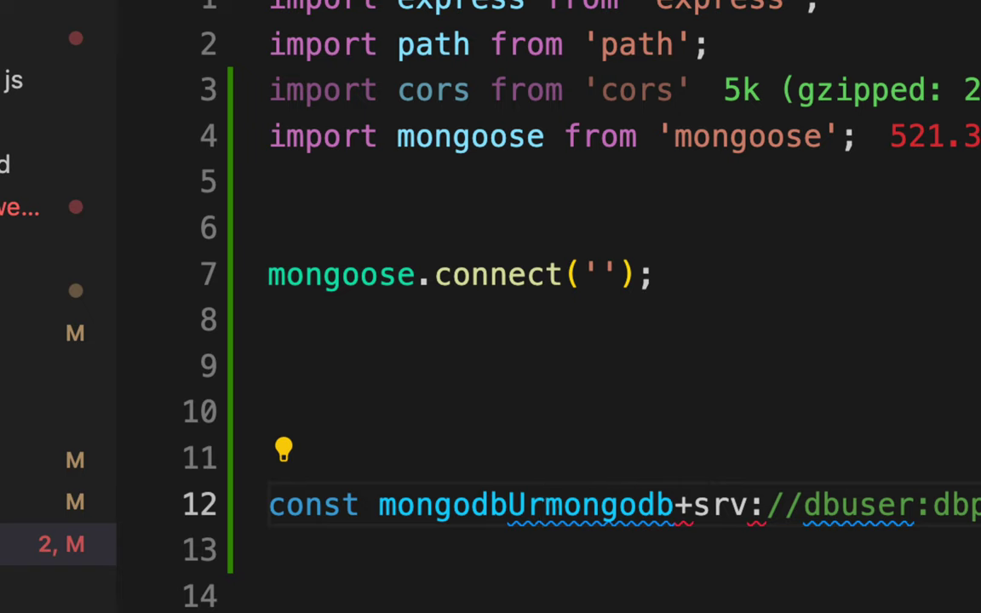
pyautogui.write('i =')
pyautogui.hotkey('ctrl', 's')
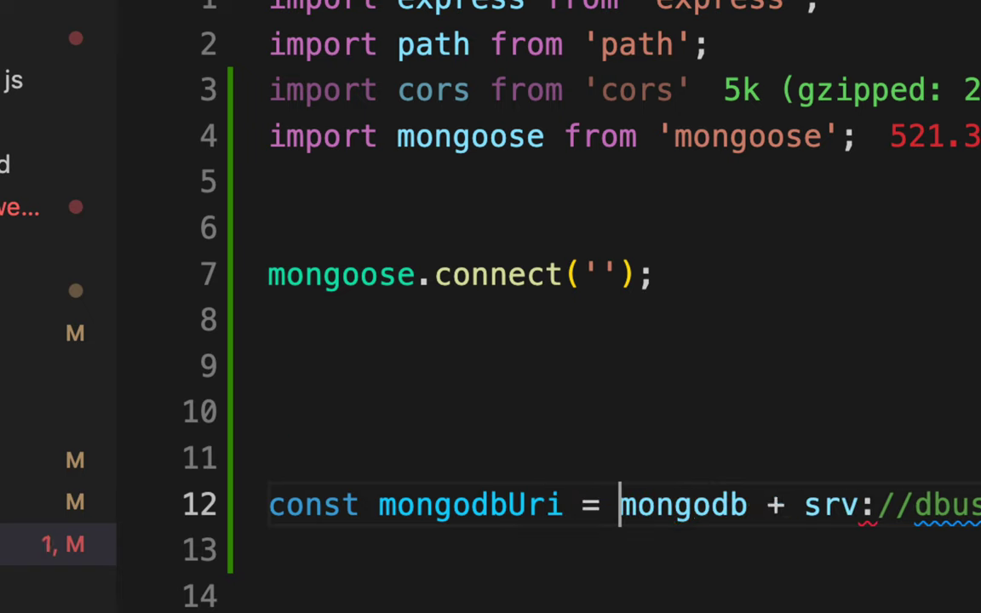
pyautogui.write('"')
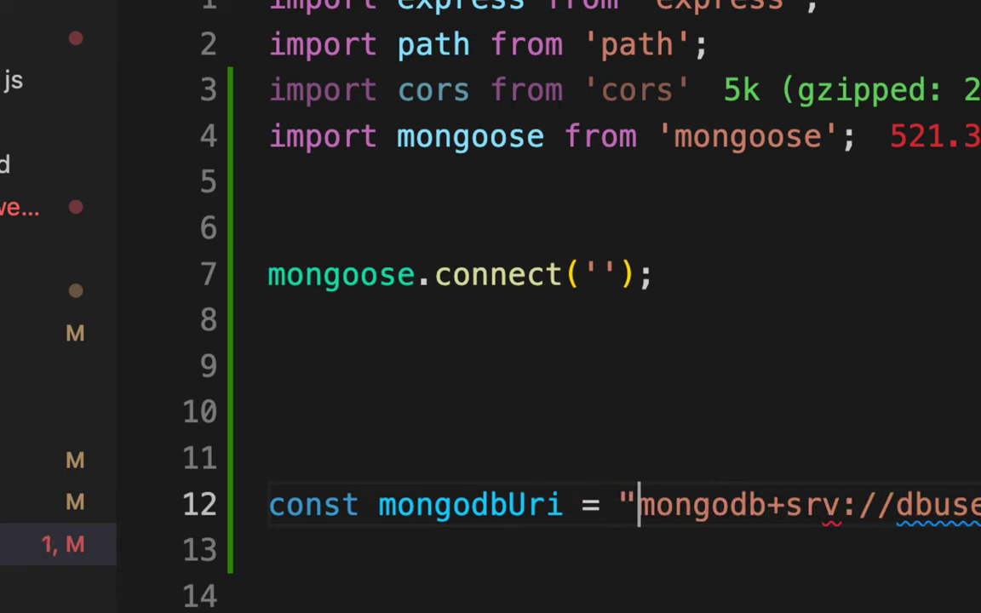
pyautogui.press('BackSpace')
pyautogui.write("'")
pyautogui.hotkey('shift', 'End')
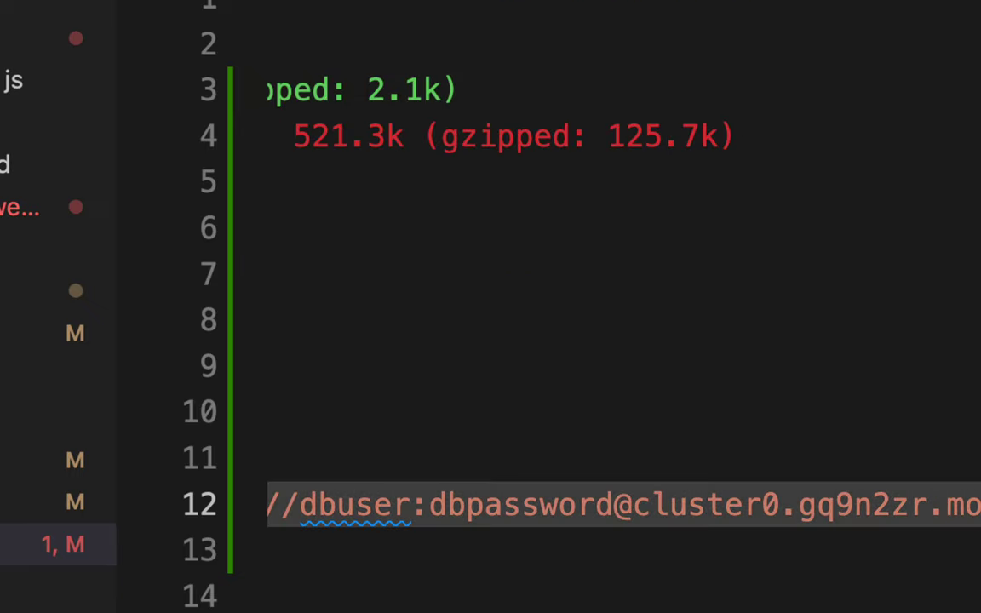
pyautogui.press('End')
pyautogui.write("'")
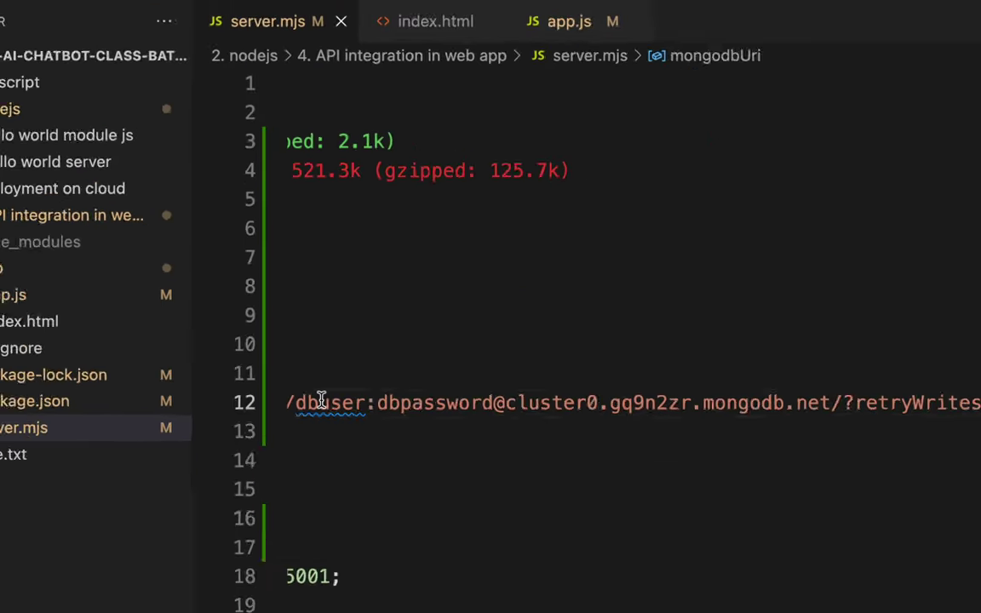
pyautogui.hscroll(-5, 416, 284)
# Move the mongodbUri line above mongoose.connect, pass mongodbUri as its argument, and save
pyautogui.click(366, 272)
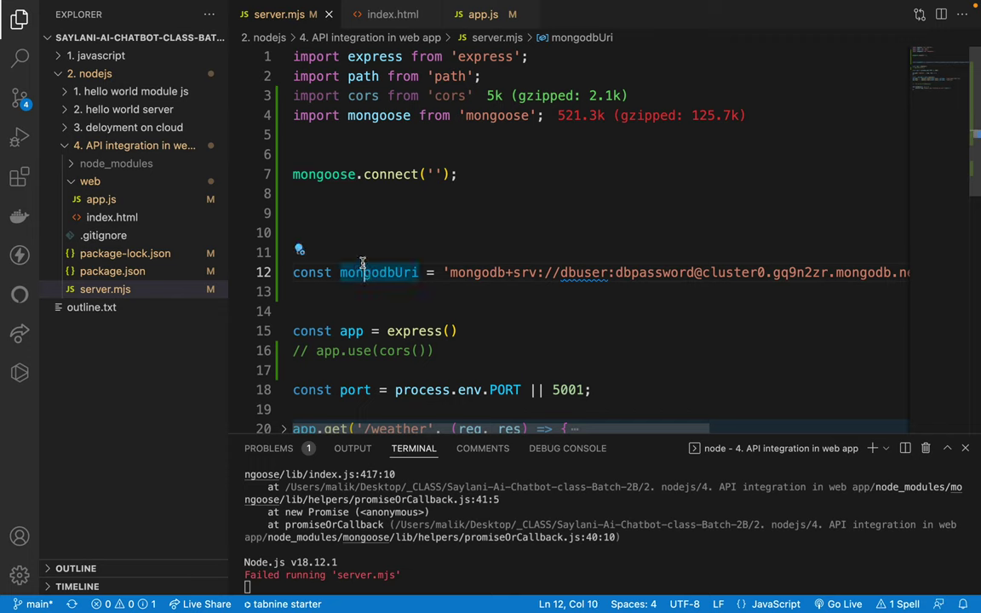
pyautogui.hotkey('alt', 'Up')
pyautogui.hotkey('alt', 'Up')
pyautogui.hotkey('alt', 'Up')
pyautogui.hotkey('alt', 'Up')
pyautogui.hotkey('alt', 'Up')
pyautogui.hotkey('alt', 'Up')
pyautogui.doubleClick(375, 155)
pyautogui.hotkey('ctrl', 'c')
pyautogui.click(428, 195)
pyautogui.press('BackSpace')
pyautogui.hotkey('ctrl', 'v')
pyautogui.hotkey('ctrl', 's')
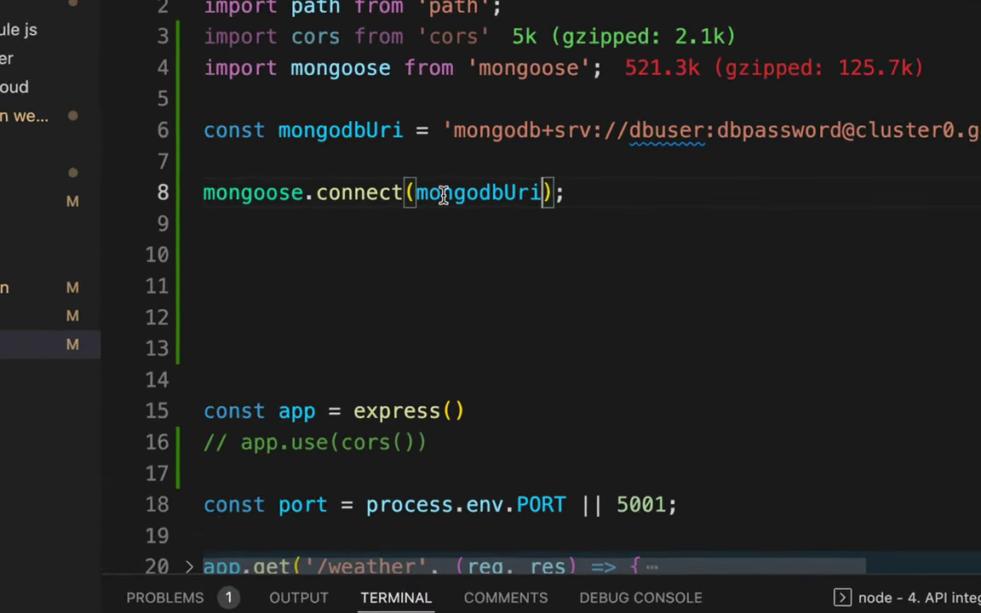
# Highlight the mongoose.connect(mongodbUri) line on line 8 to point it out
pyautogui.moveTo(436, 194); pyautogui.dragTo(485, 194)
pyautogui.click(527, 190)
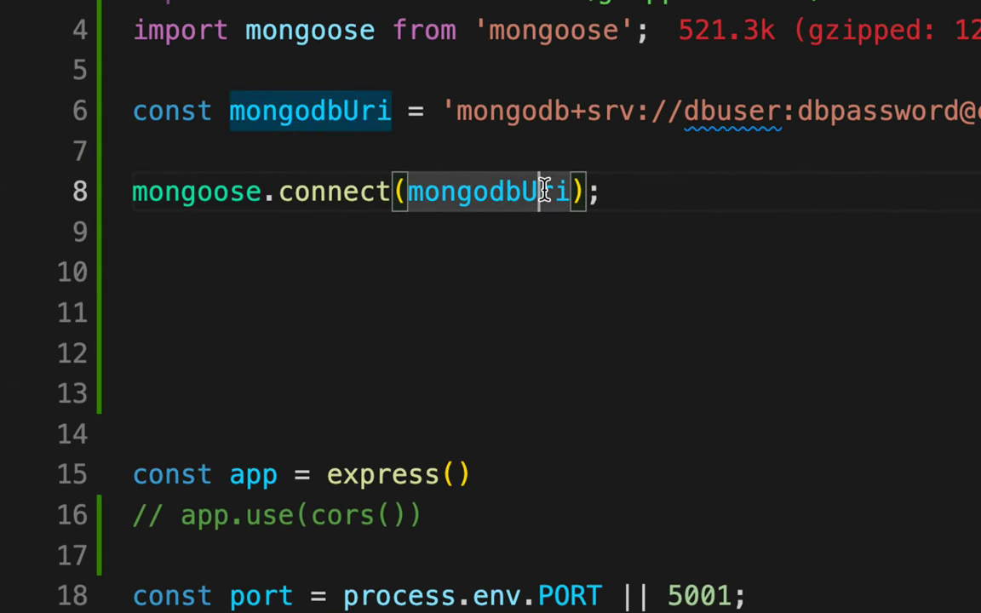
pyautogui.click(624, 268)
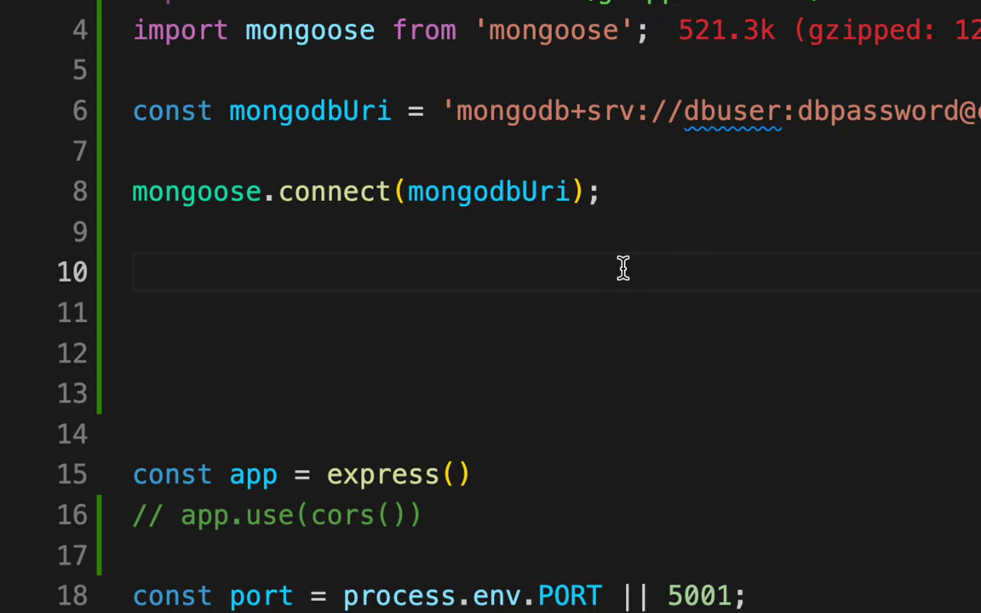
pyautogui.moveTo(134, 192); pyautogui.dragTo(585, 191)
pyautogui.click(585, 191)
pyautogui.click(624, 193)
pyautogui.tripleClick(624, 193)
pyautogui.click(625, 192)
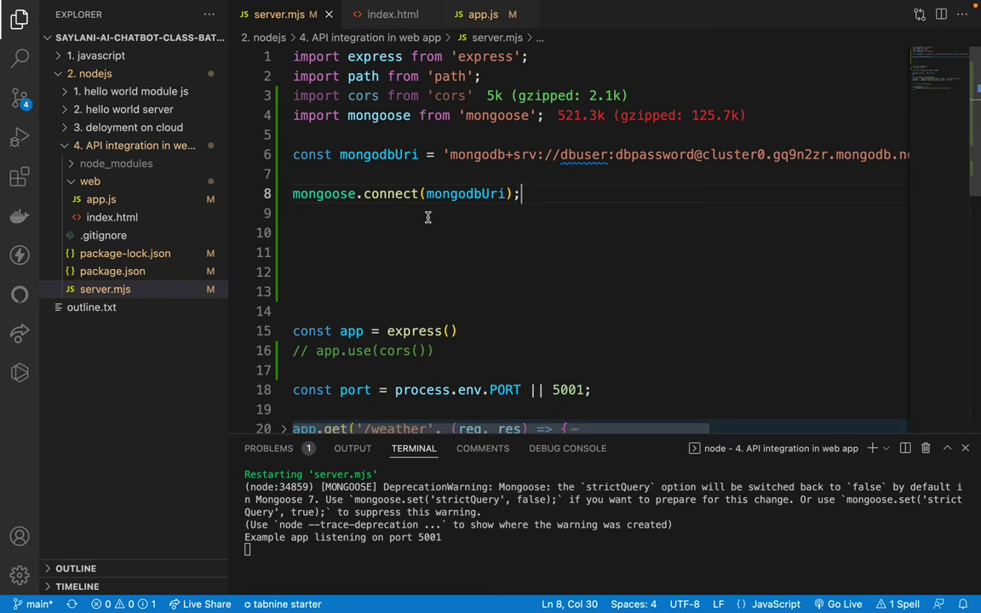
# Switch back to Google Chrome showing the Mongoose homepage
pyautogui.press('shift+super+Left')
pyautogui.press('Right')
pyautogui.press('super+Tab')
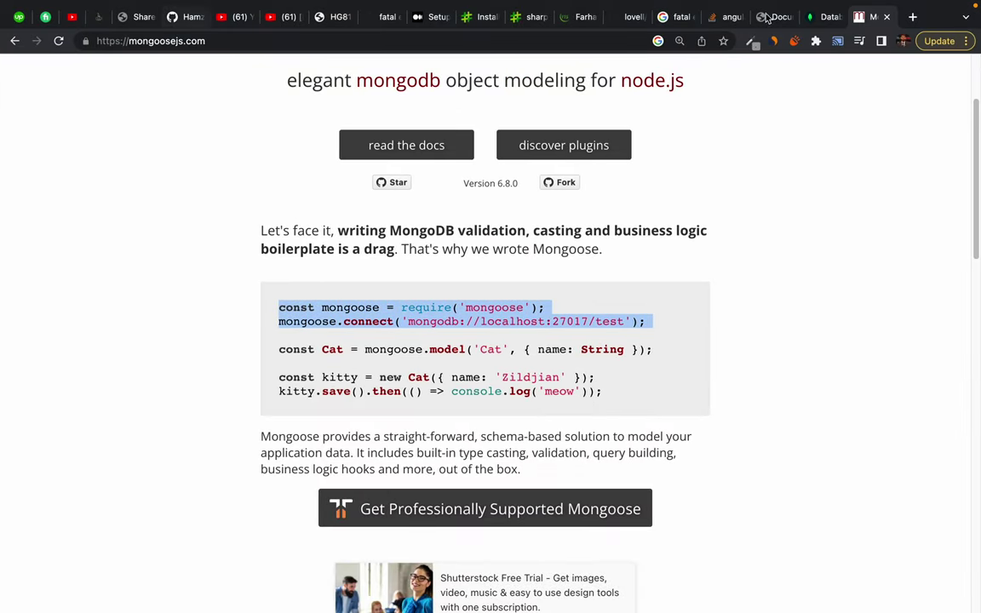
# In a new tab, find the Saylani-Ai-Chatbot-class-Batch-2A repository by searching '2a' on your GitHub profile
pyautogui.click(913, 17)
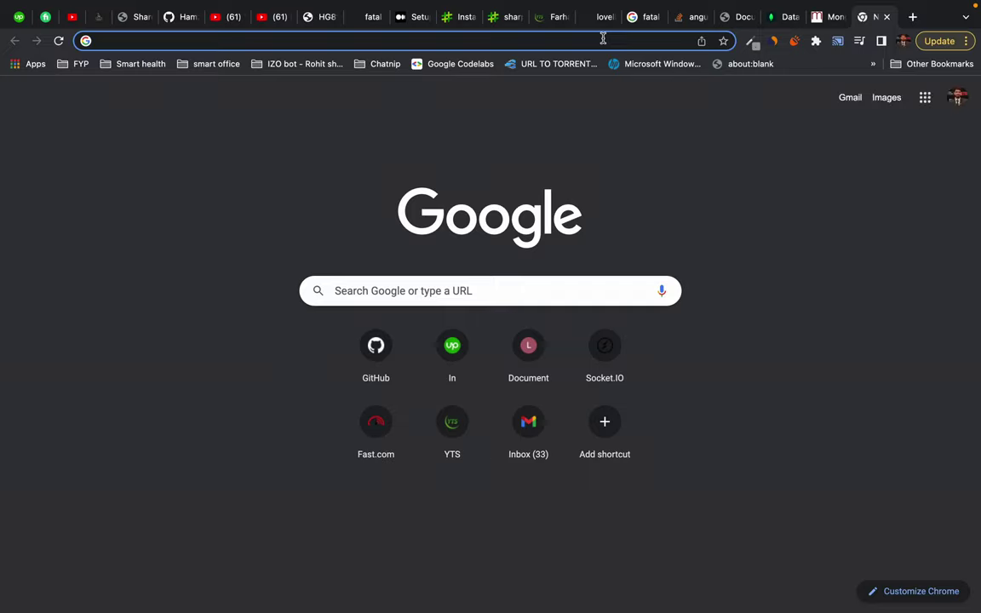
pyautogui.write('github')
pyautogui.press('Right')
pyautogui.press('Return')
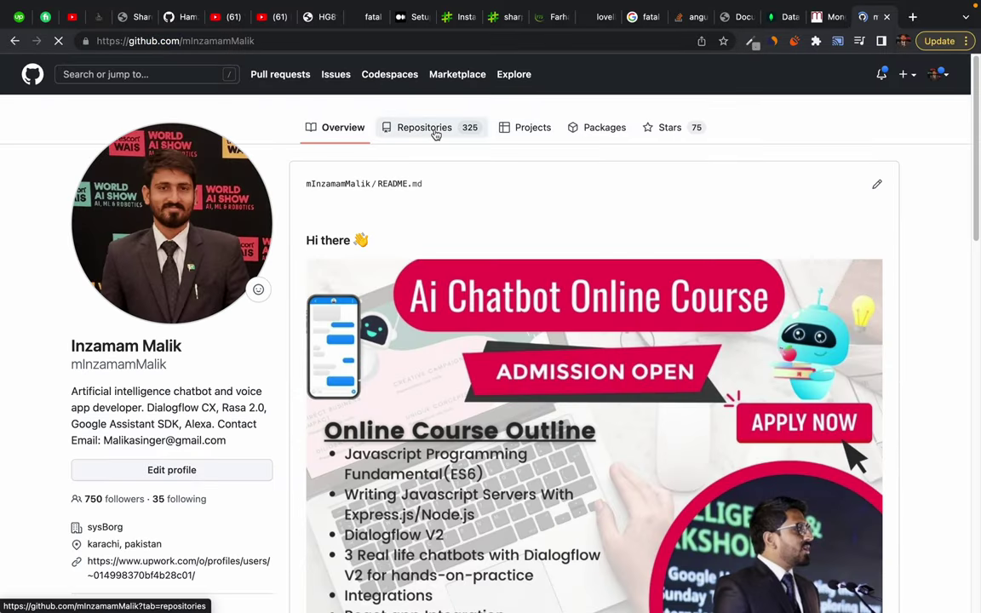
pyautogui.click(436, 129)
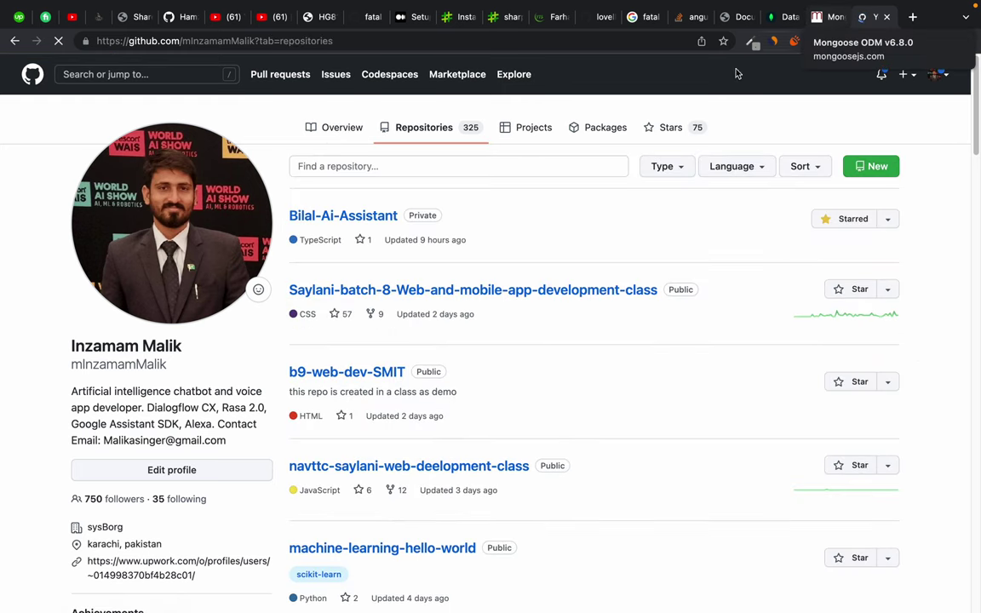
pyautogui.click(372, 166)
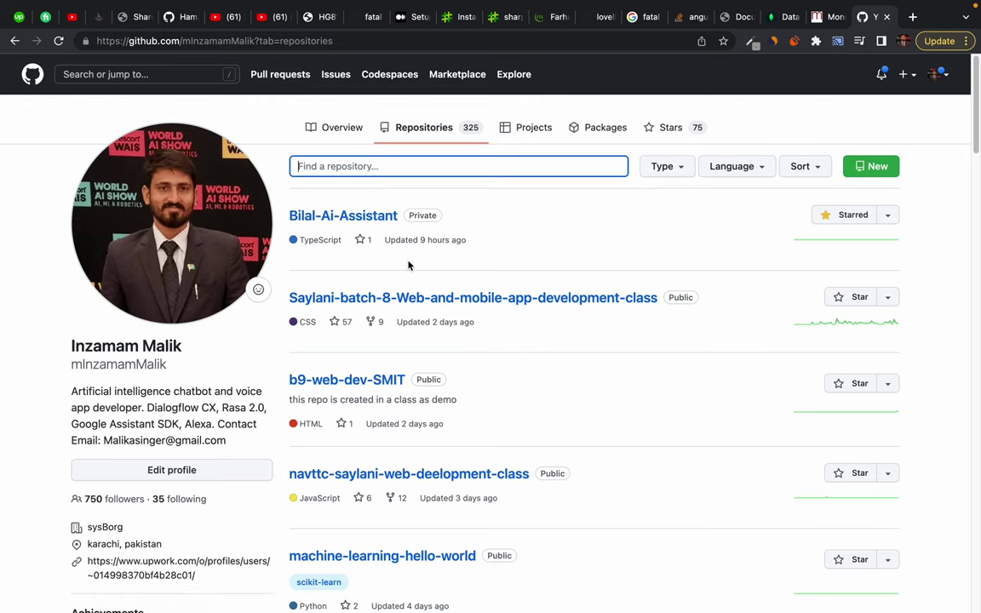
pyautogui.write('a')
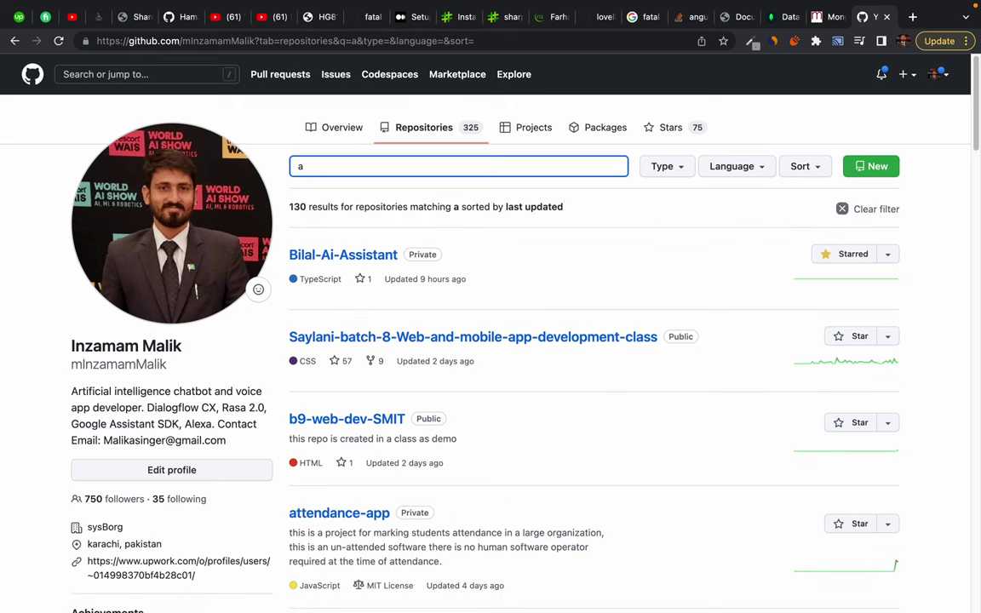
pyautogui.press('BackSpace')
pyautogui.write('2a')
pyautogui.click(405, 255)
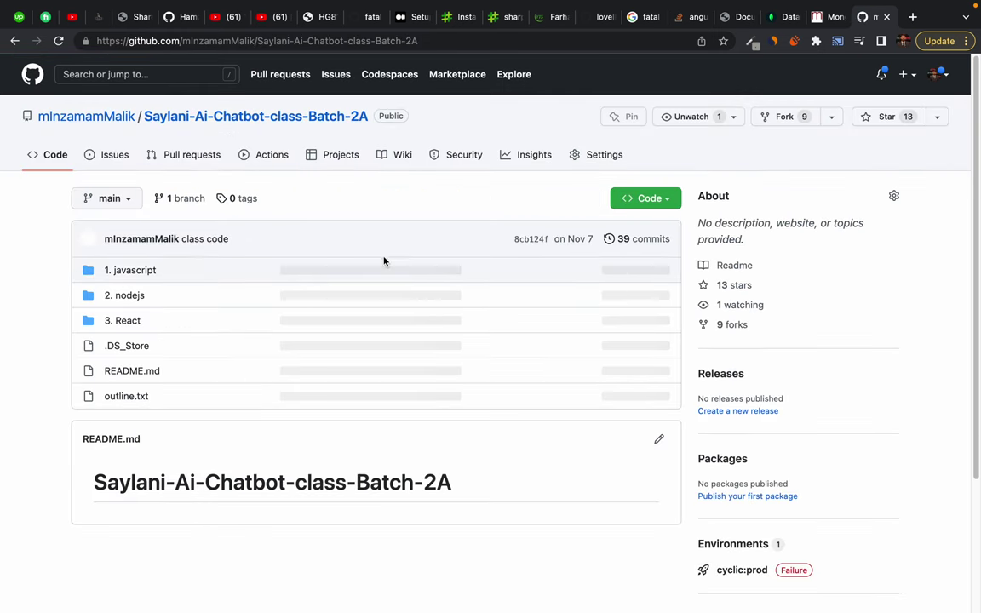
# Open 2. nodejs > 5. todo app with server and database > server.mjs and scroll through it
pyautogui.click(128, 296)
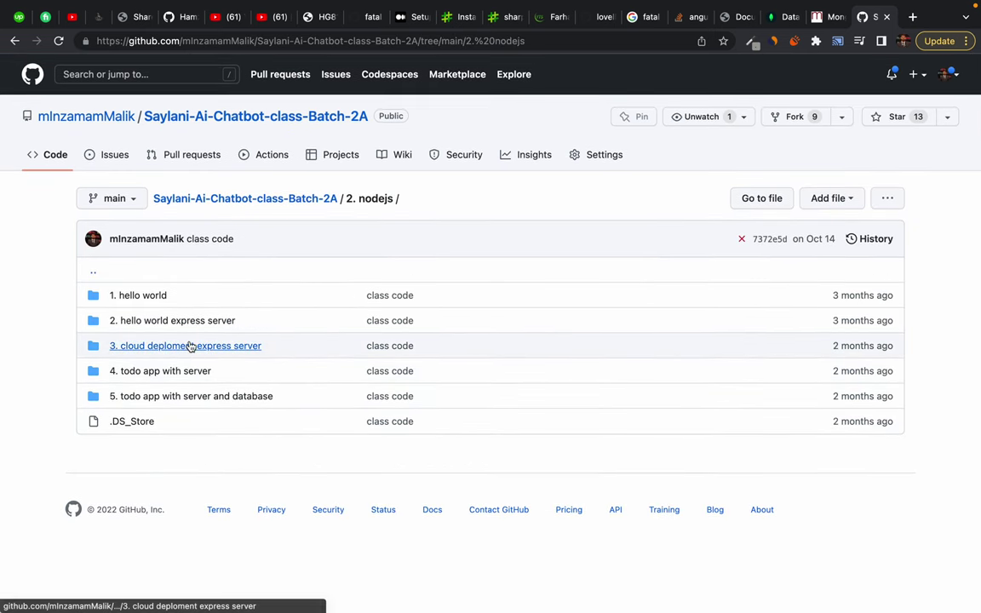
pyautogui.click(183, 405)
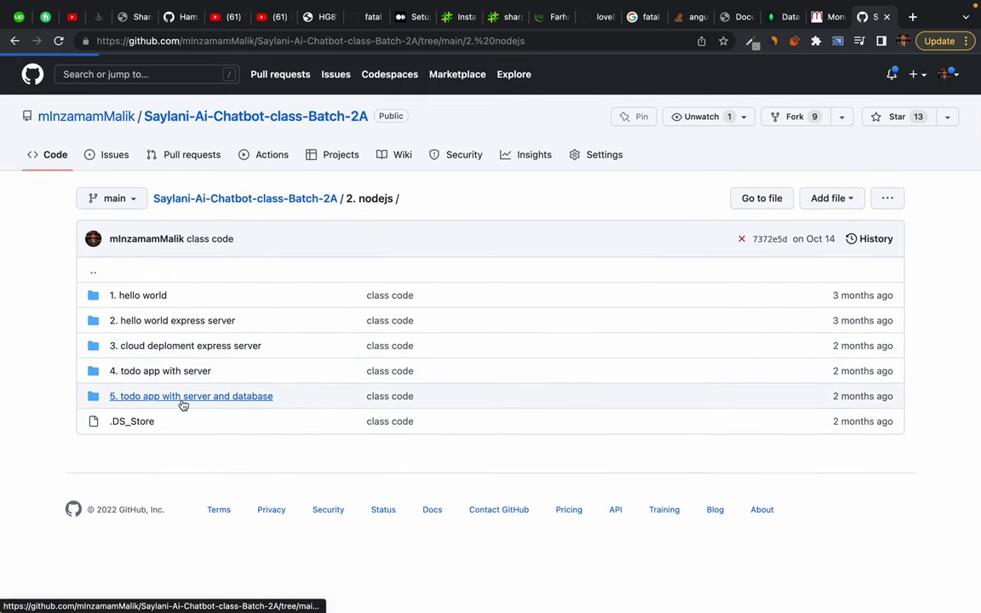
pyautogui.click(135, 398)
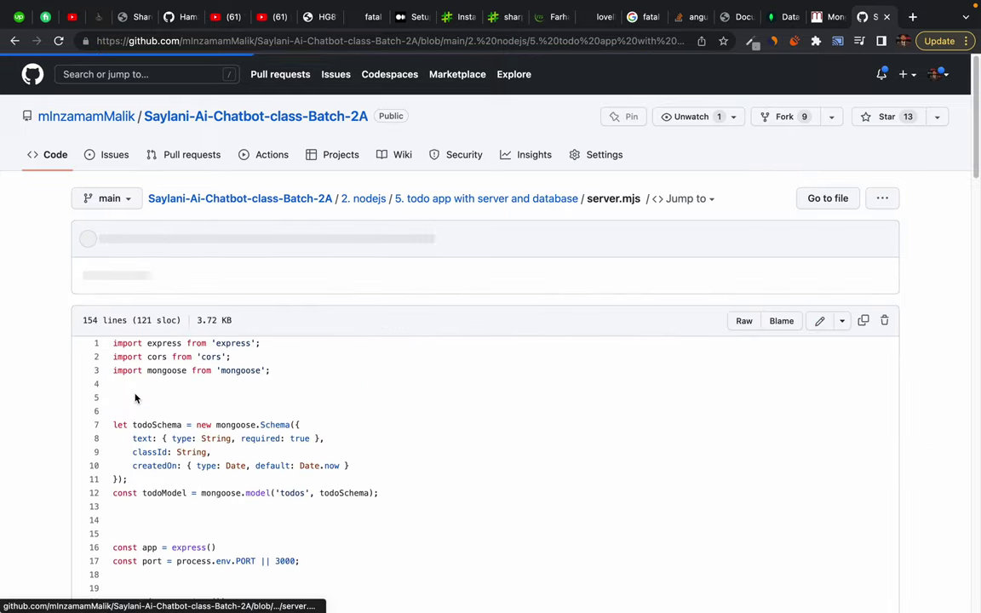
pyautogui.scroll(-5, 134, 398)
pyautogui.scroll(-5, 134, 398)
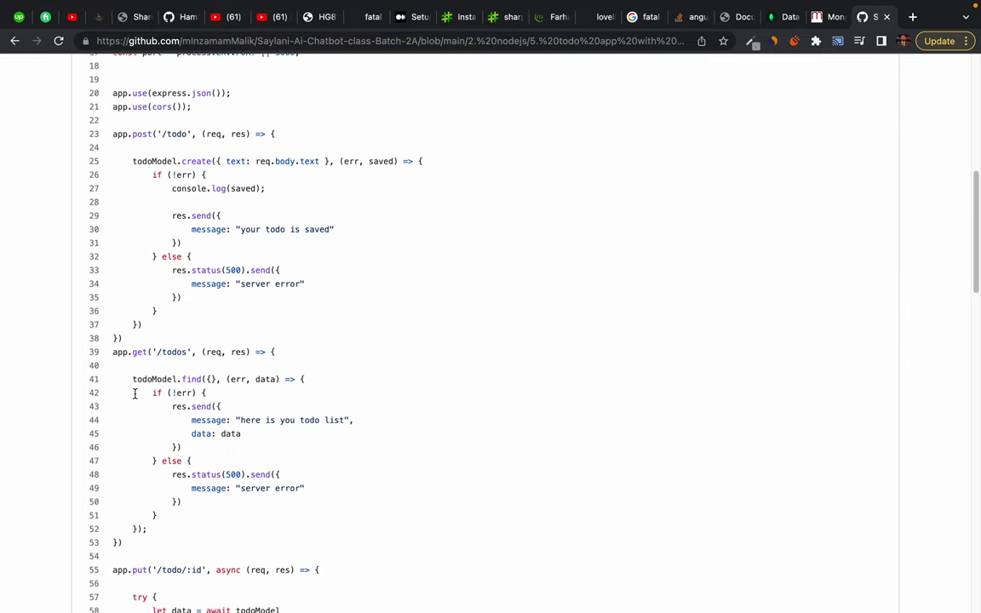